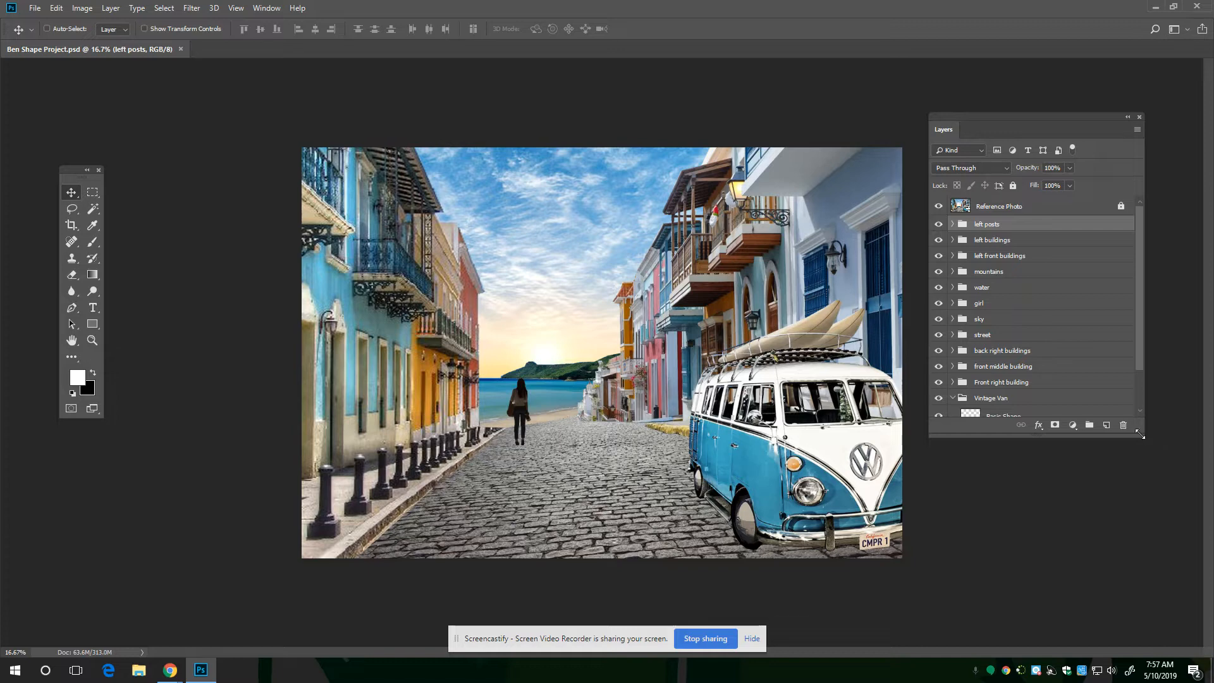
Step: Enlarge the Layers panel to show all layers, and inspect the Basic Shape layer inside the Front right building group
left_click_drag(1146, 442, 1173, 593)
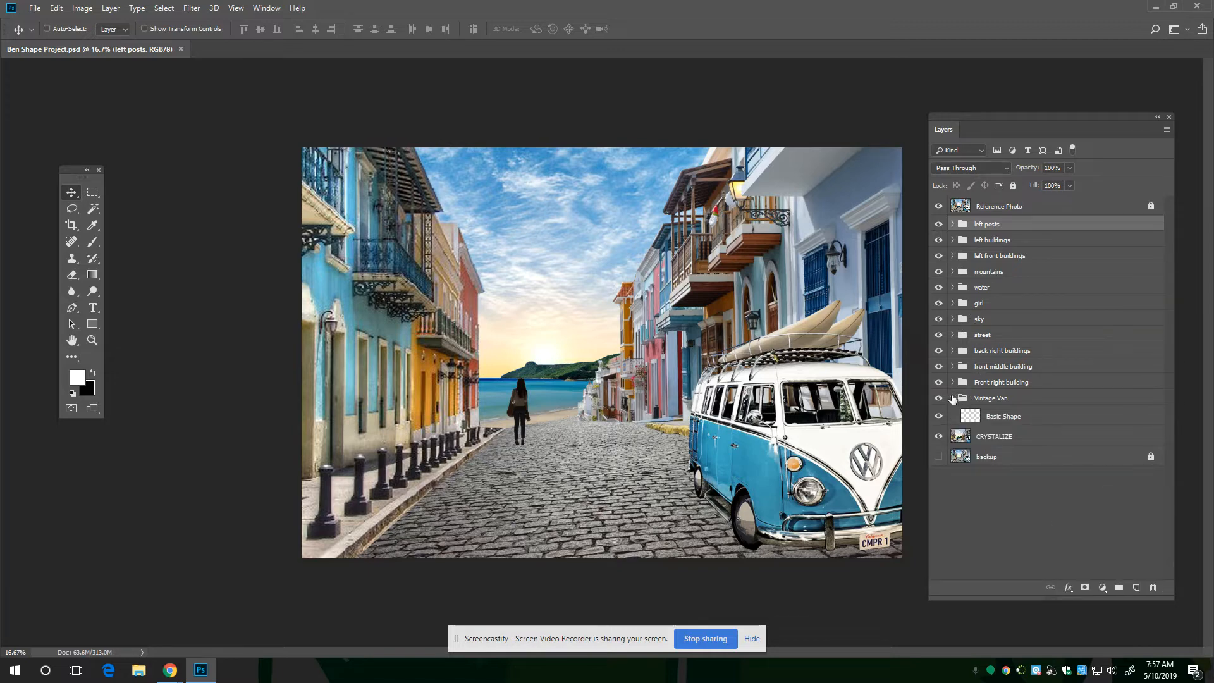
left_click(952, 399)
left_click(952, 383)
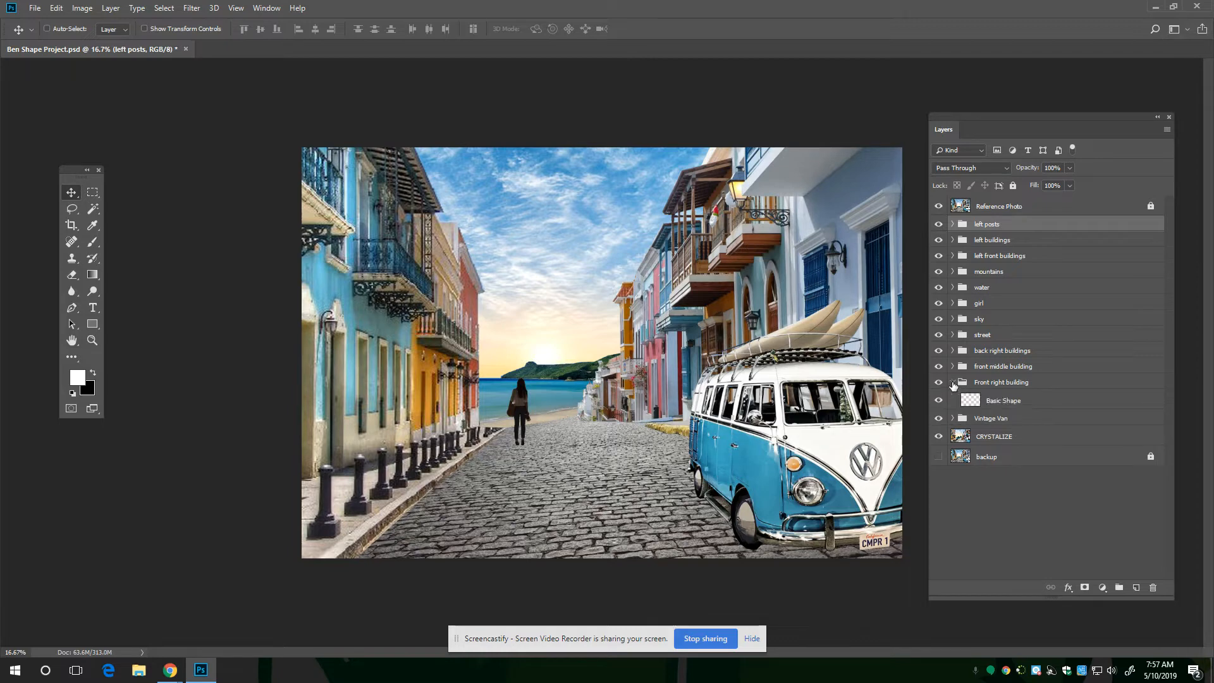
left_click(1015, 403)
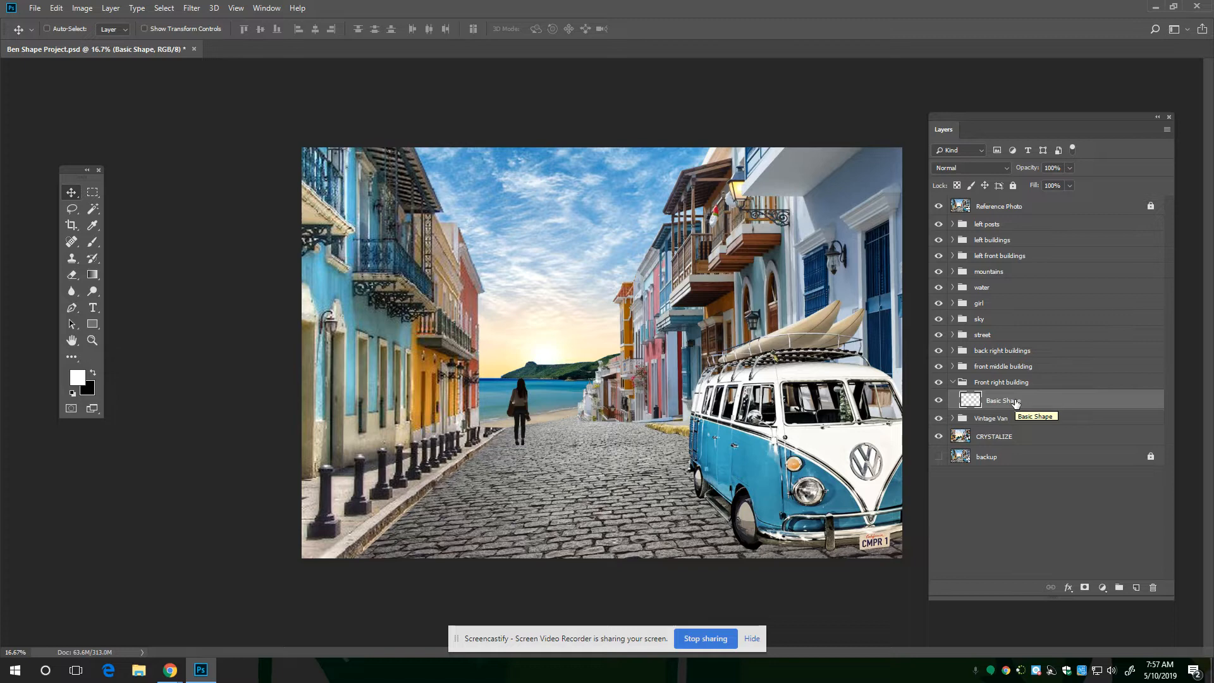
left_click(953, 383)
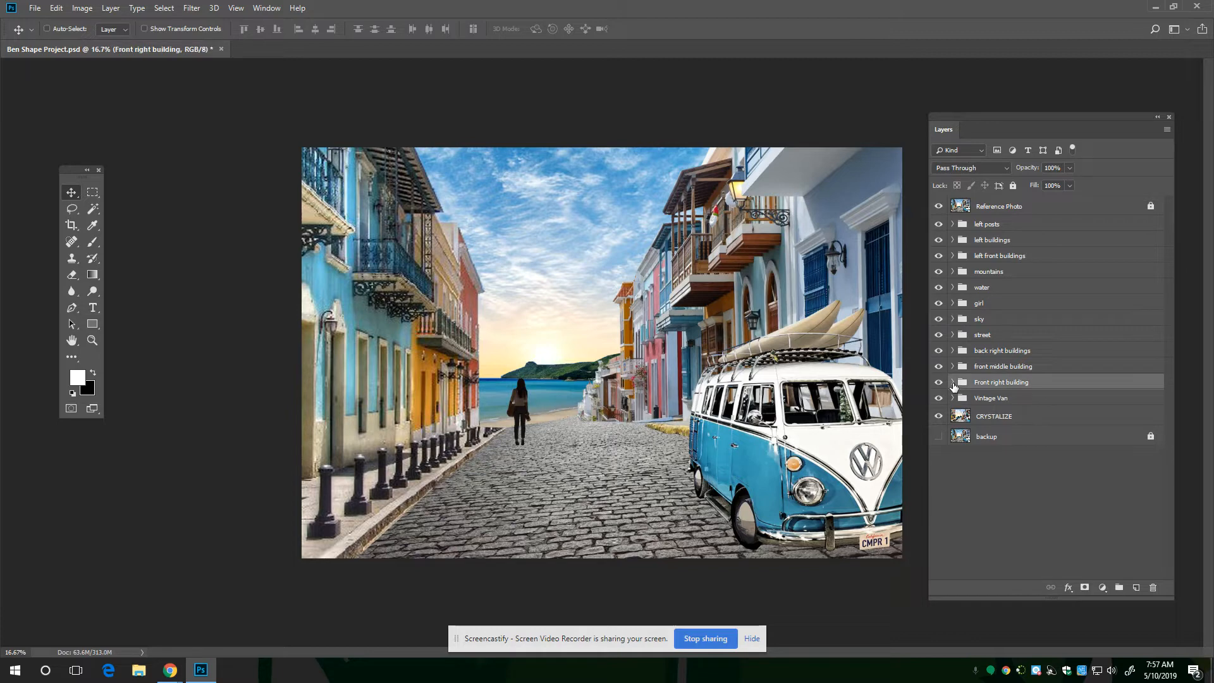
Step: Examine the Basic Shape layers in the Front right building, Vintage Van and front middle building groups, and collapse the groups
left_click(953, 383)
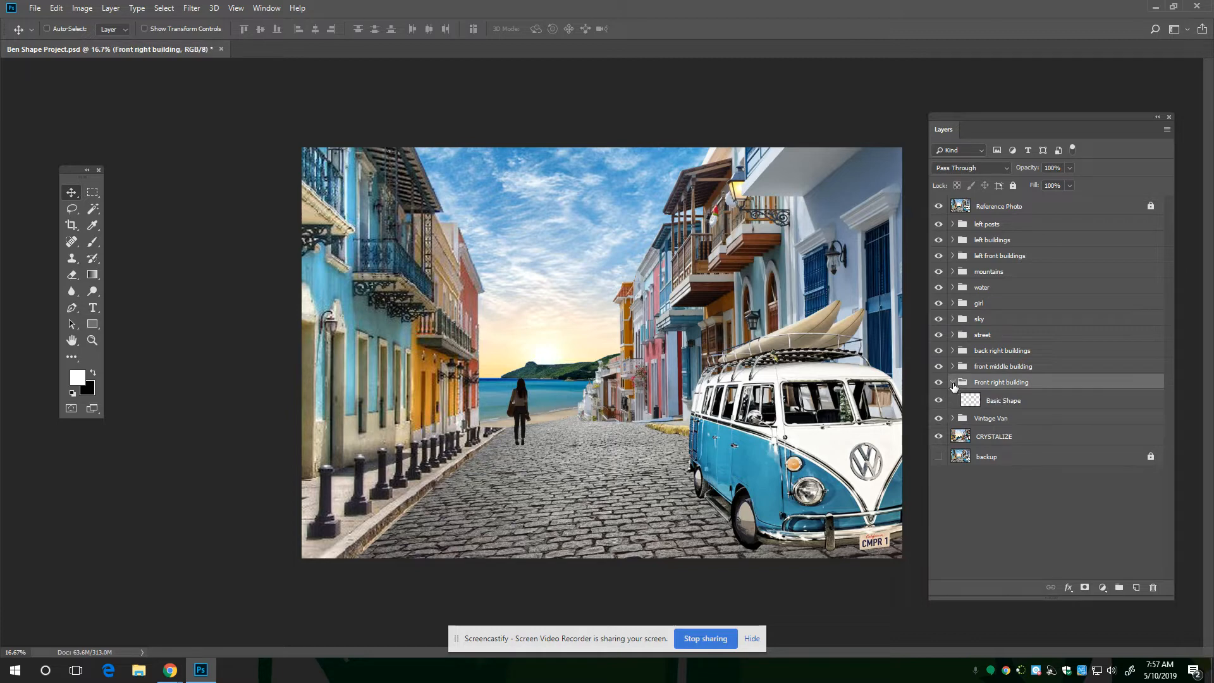
left_click(953, 419)
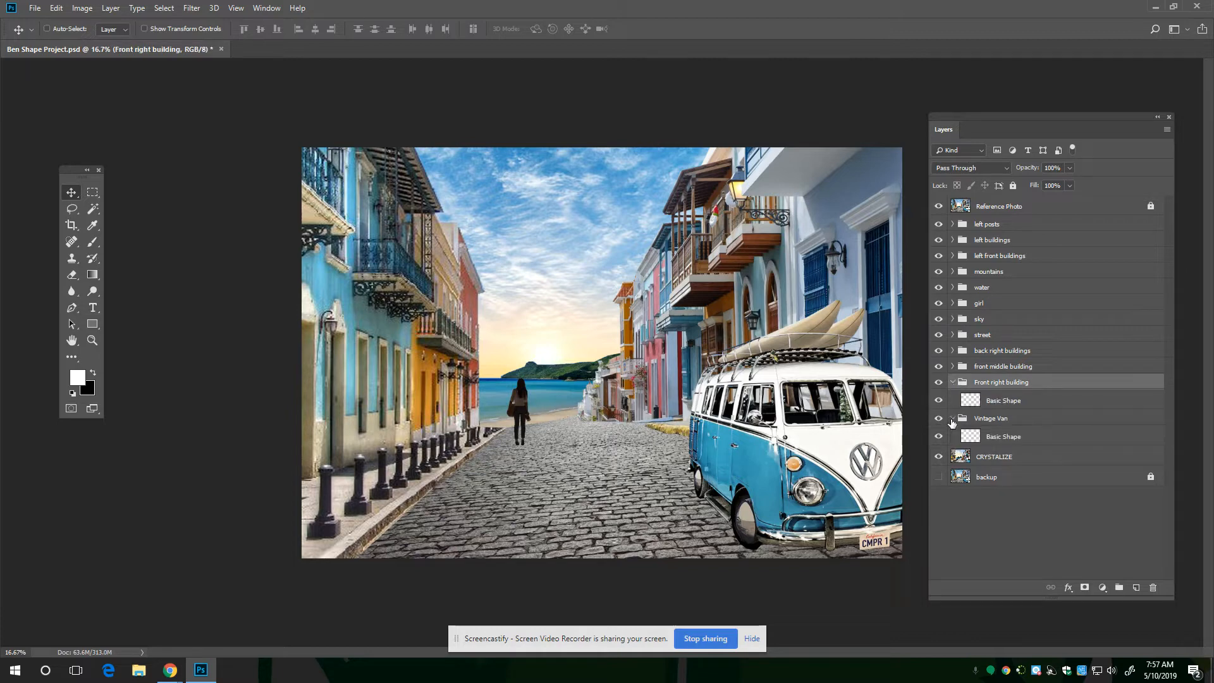
left_click(1022, 438)
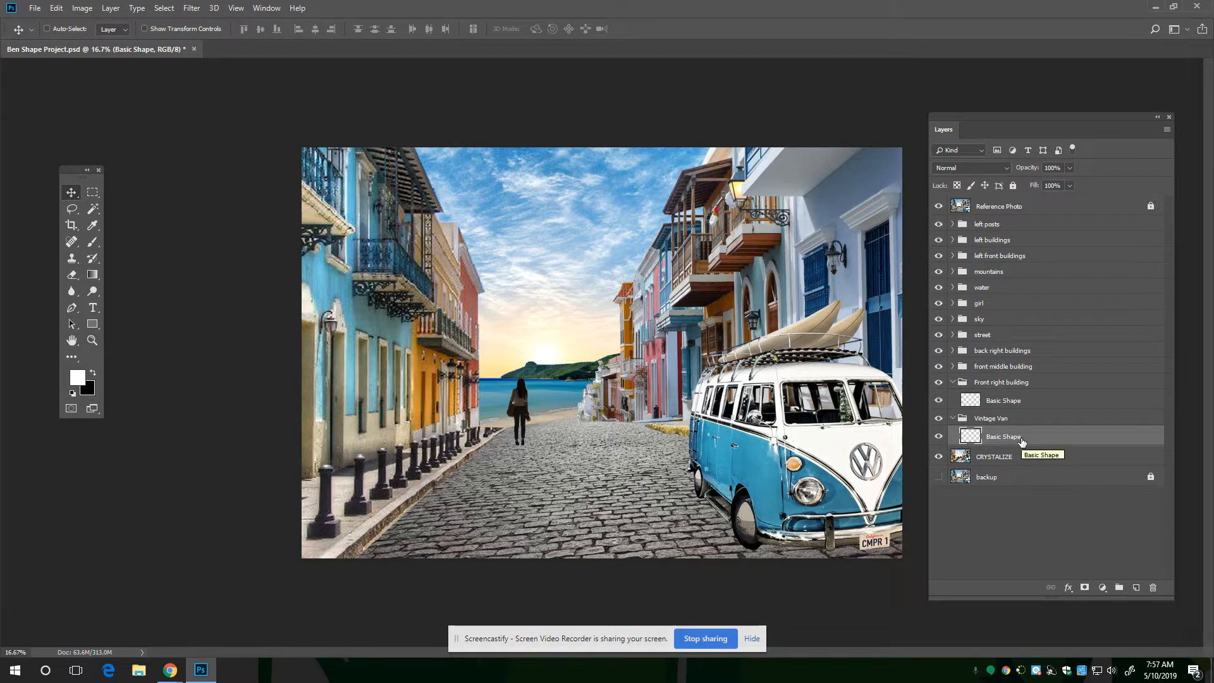
left_click(952, 367)
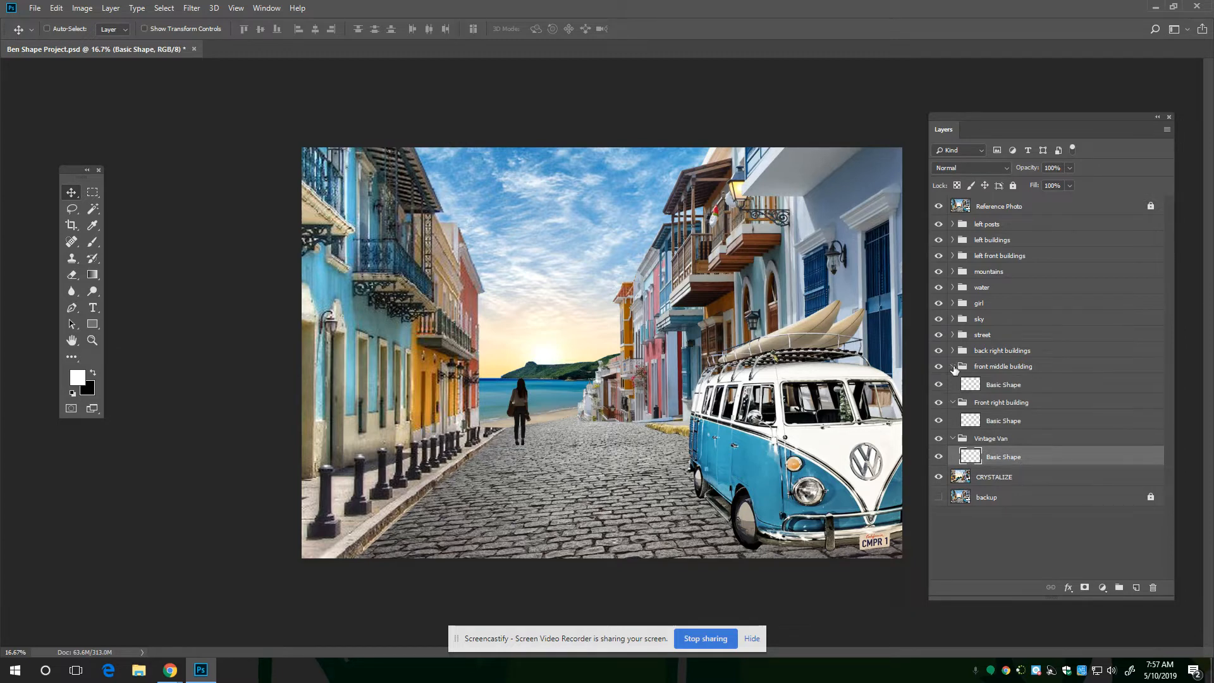
left_click(1028, 393)
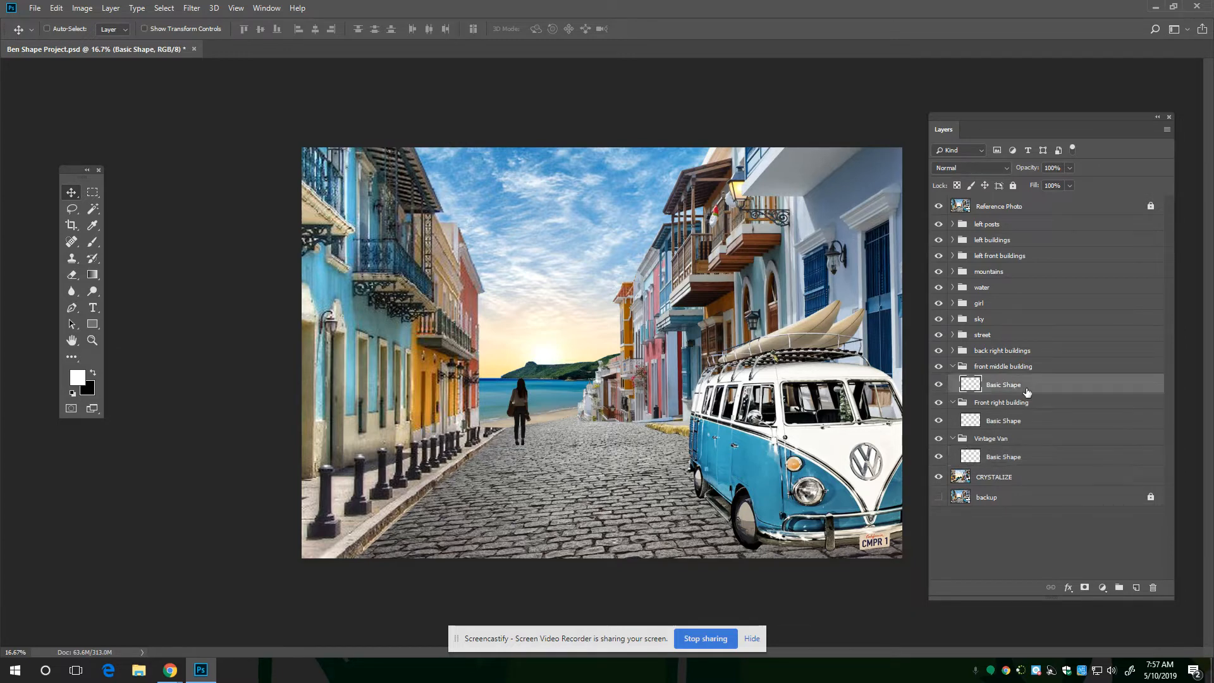
left_click(953, 439)
left_click(953, 403)
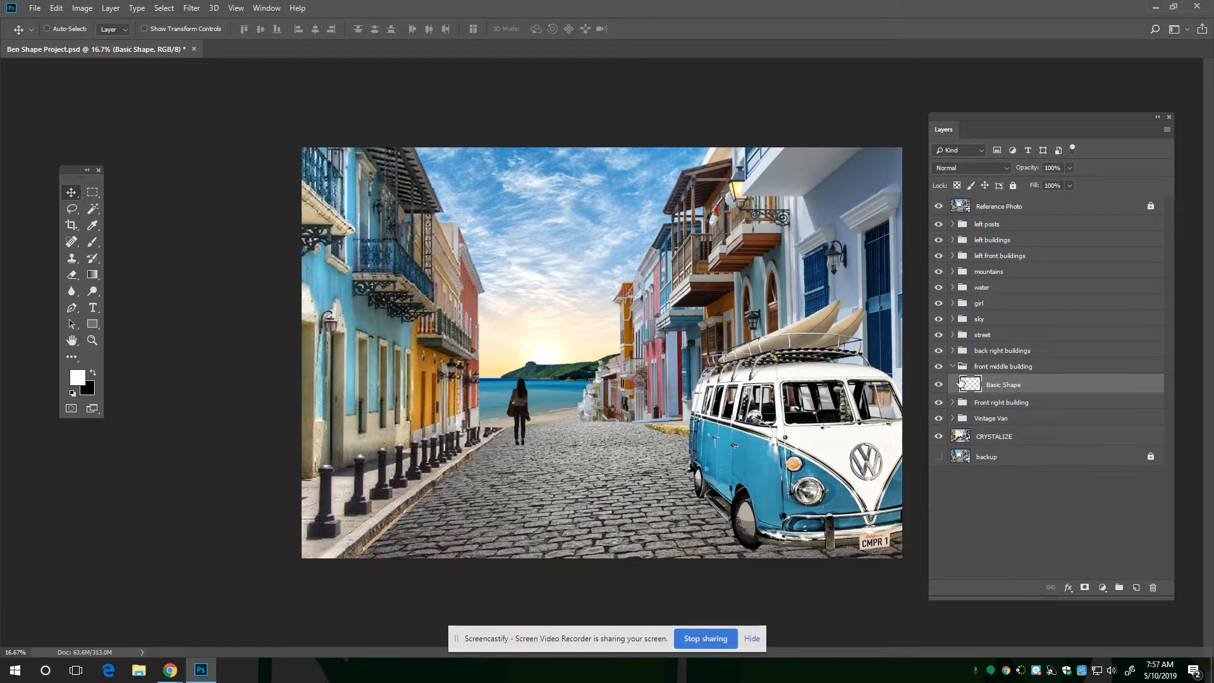
left_click(953, 366)
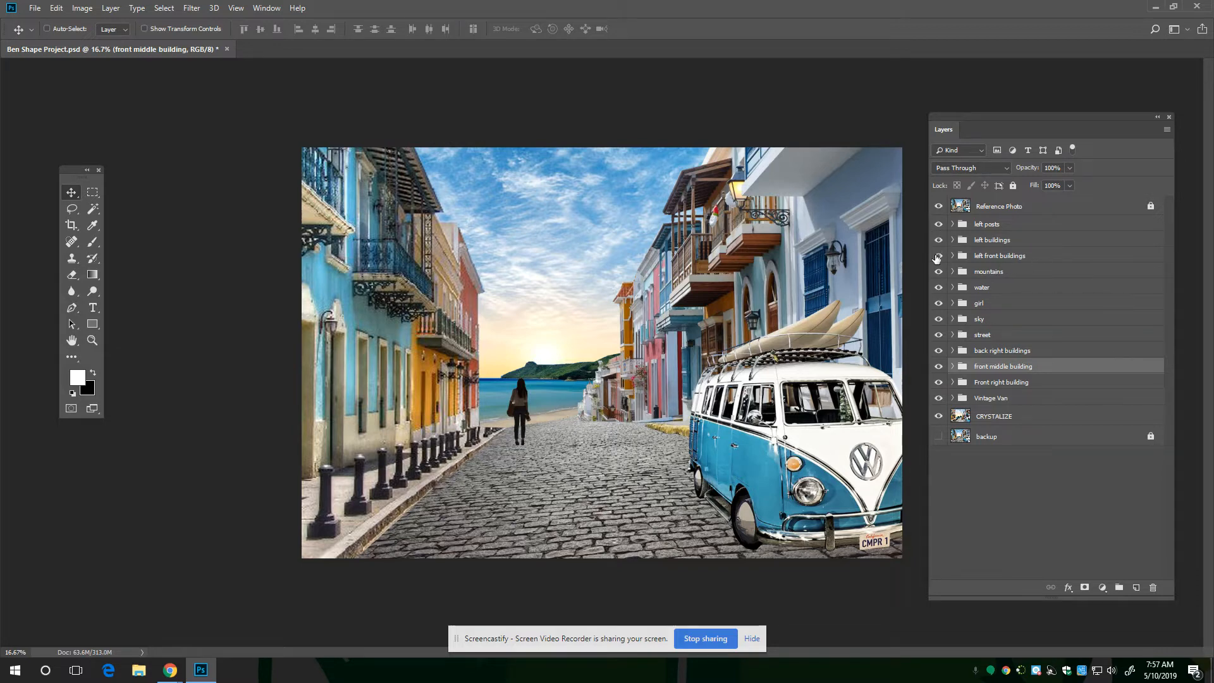
Step: Toggle the Reference Photo layer's visibility to compare it with the crystallized image beneath, leaving the photo shown
left_click(938, 206)
left_click(938, 207)
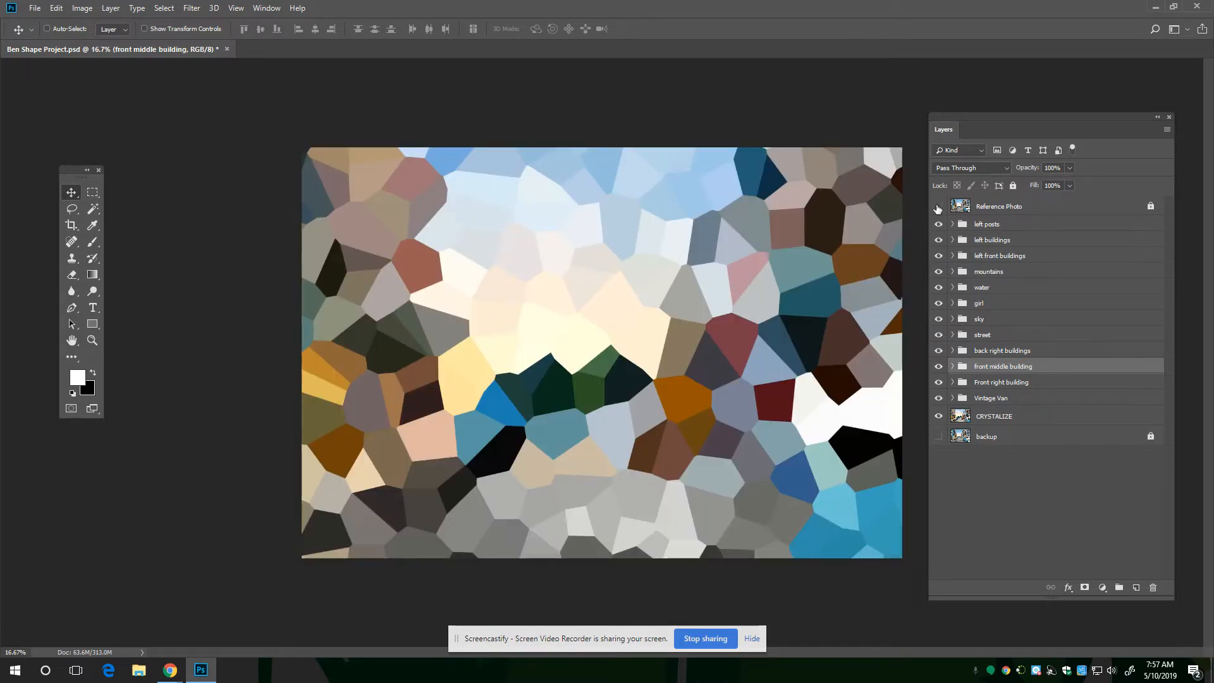
left_click(938, 207)
left_click(938, 206)
left_click(937, 207)
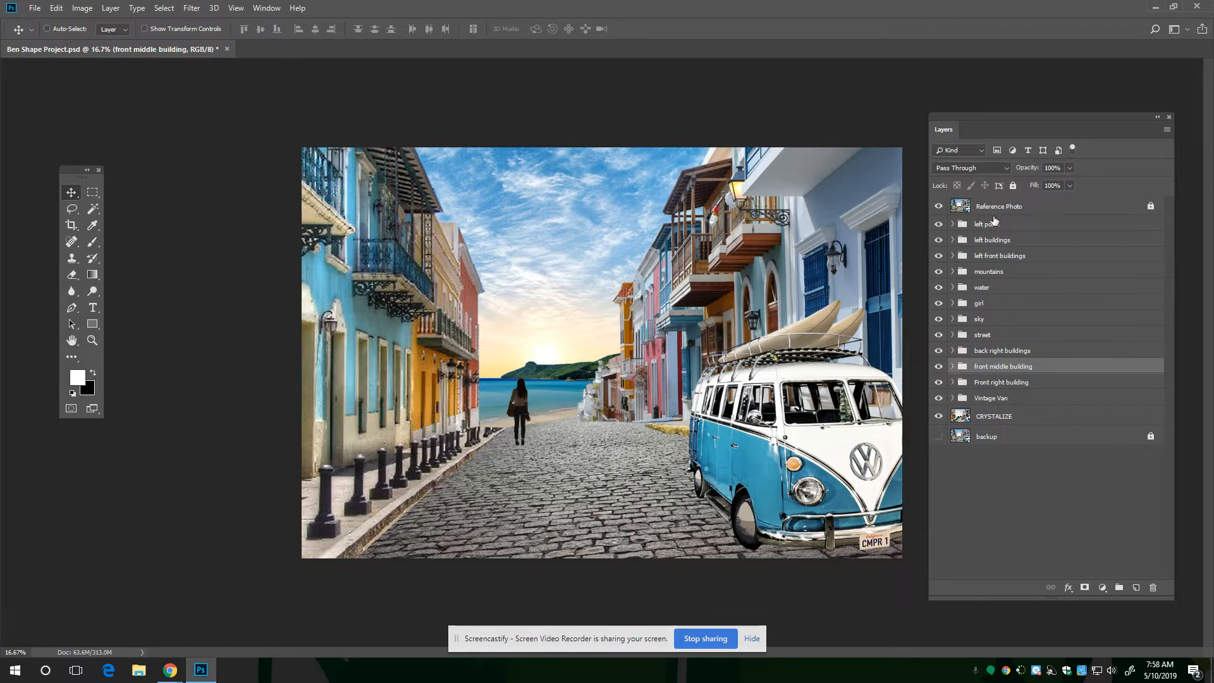
Step: Select the Basic Shape layer in the left front buildings group and activate the Polygonal Lasso tool
left_click(1010, 256)
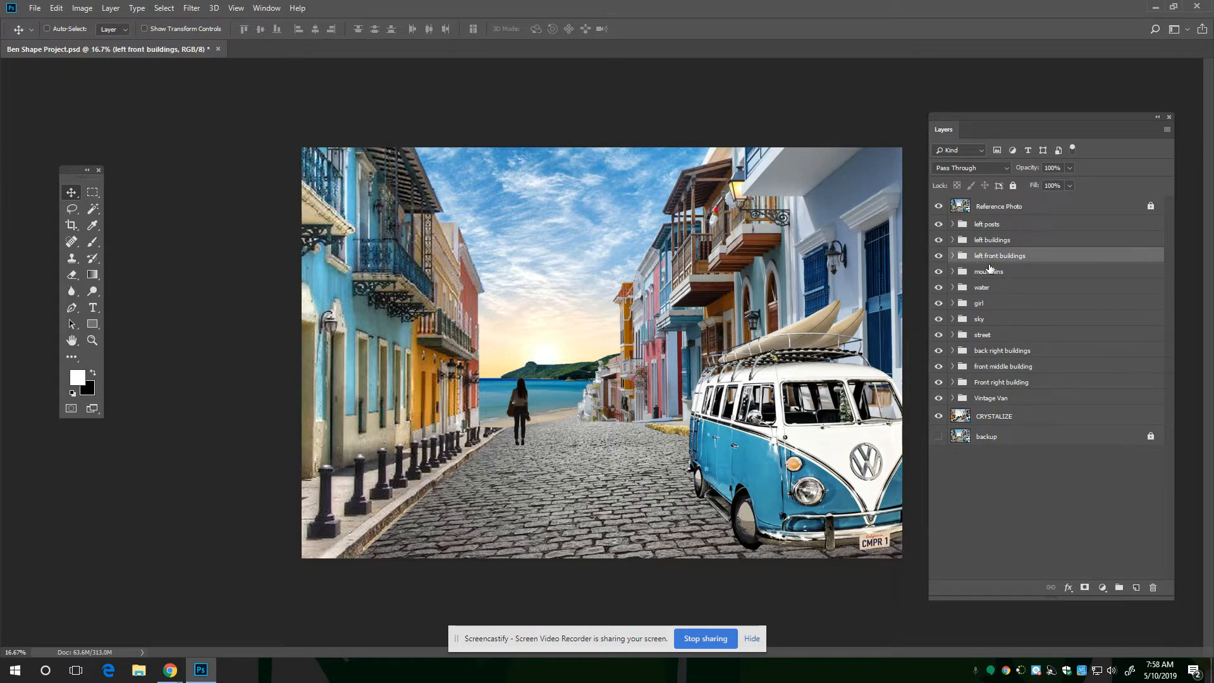
left_click(953, 256)
left_click(996, 274)
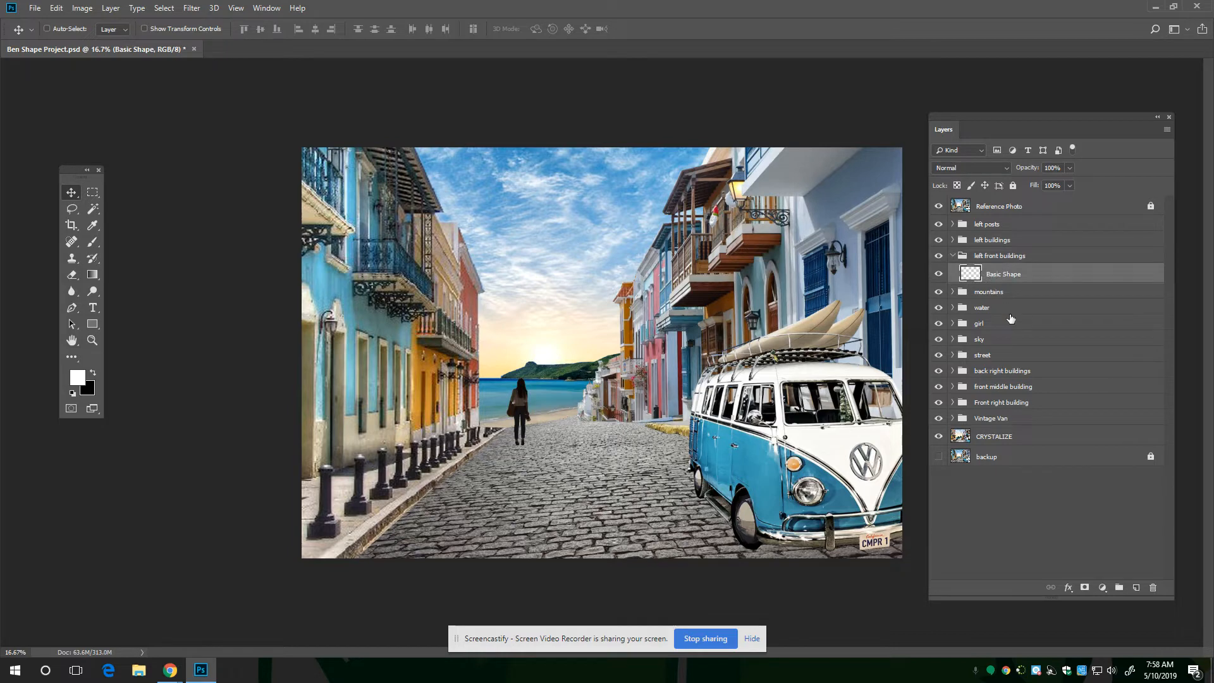
key("l")
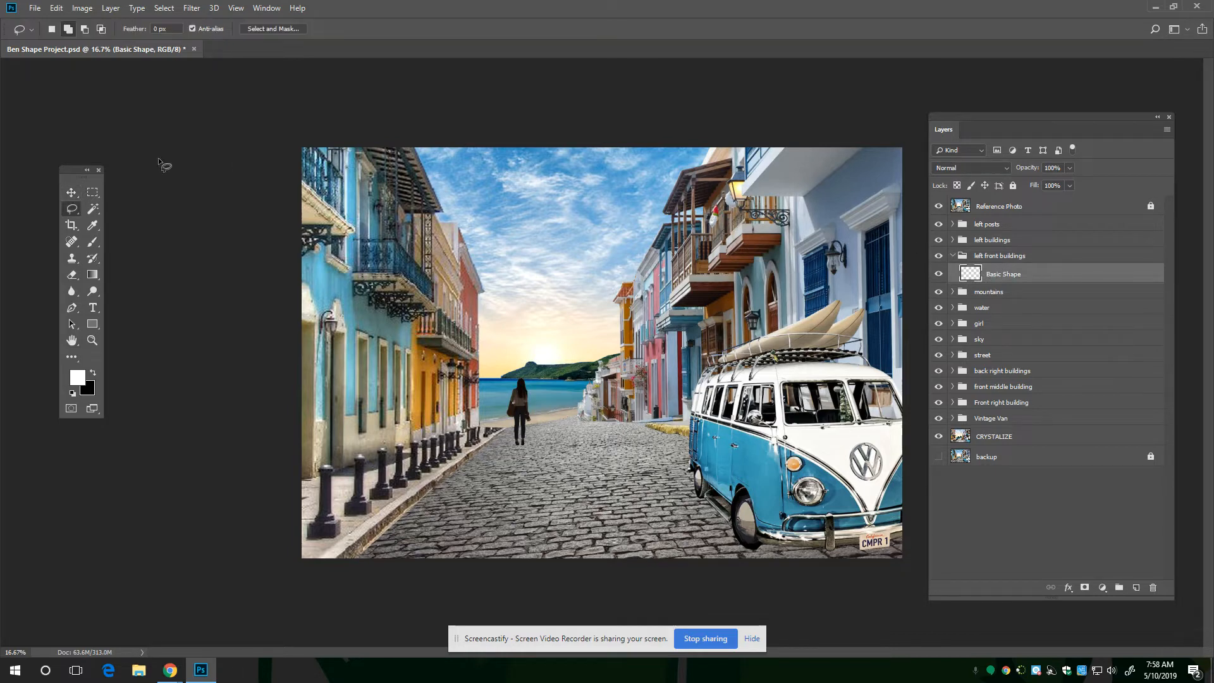
right_click(73, 209)
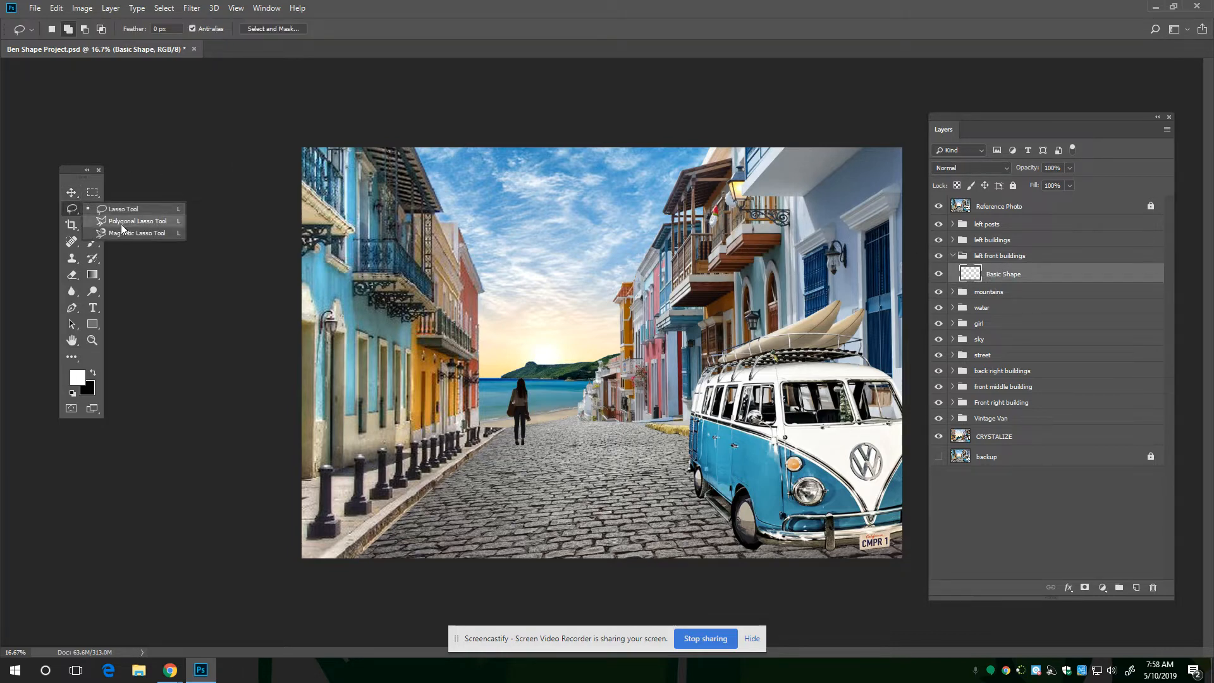
left_click(118, 224)
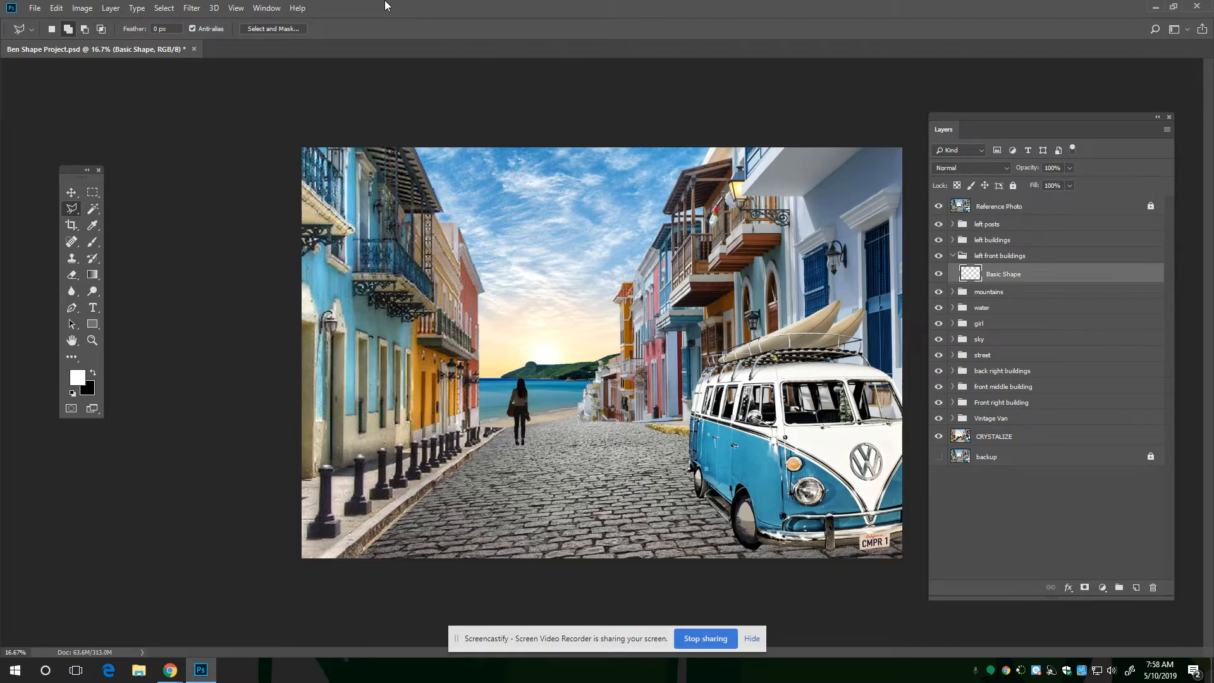
Step: Try combining three separate polygonal areas on the left buildings in Add to selection mode, and deselect them
left_click(68, 29)
left_click(382, 205)
left_click(464, 197)
double_click(378, 268)
left_click(373, 391)
left_click(433, 386)
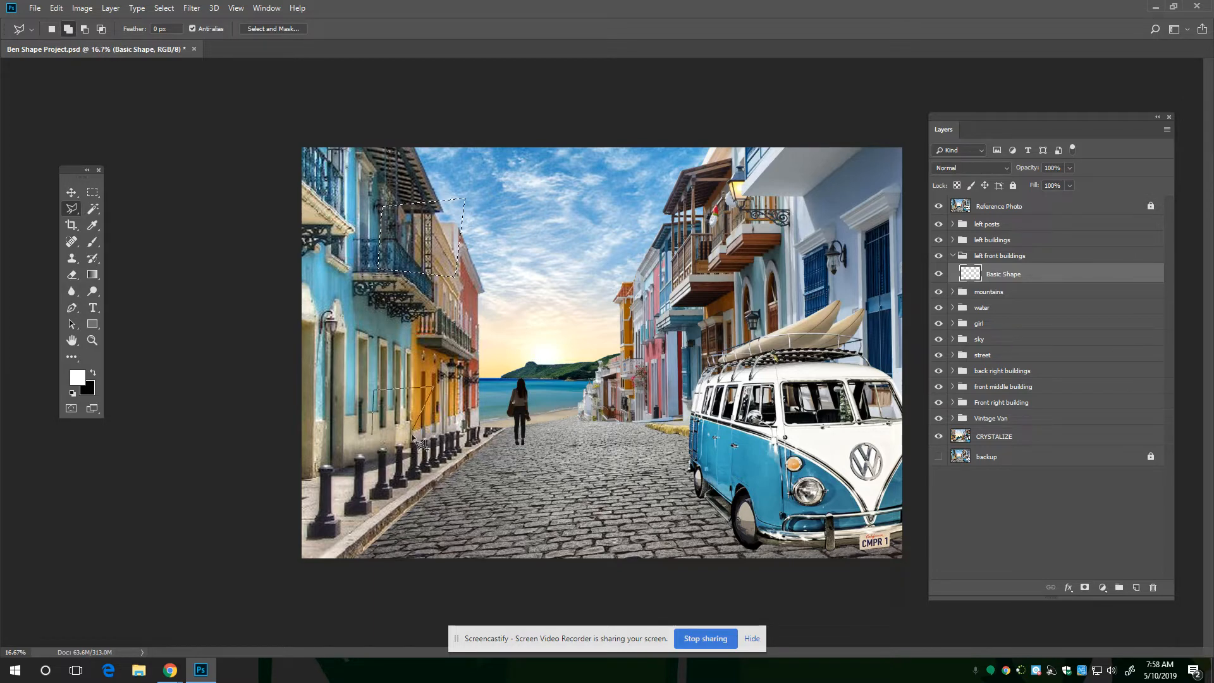
double_click(373, 436)
left_click(329, 311)
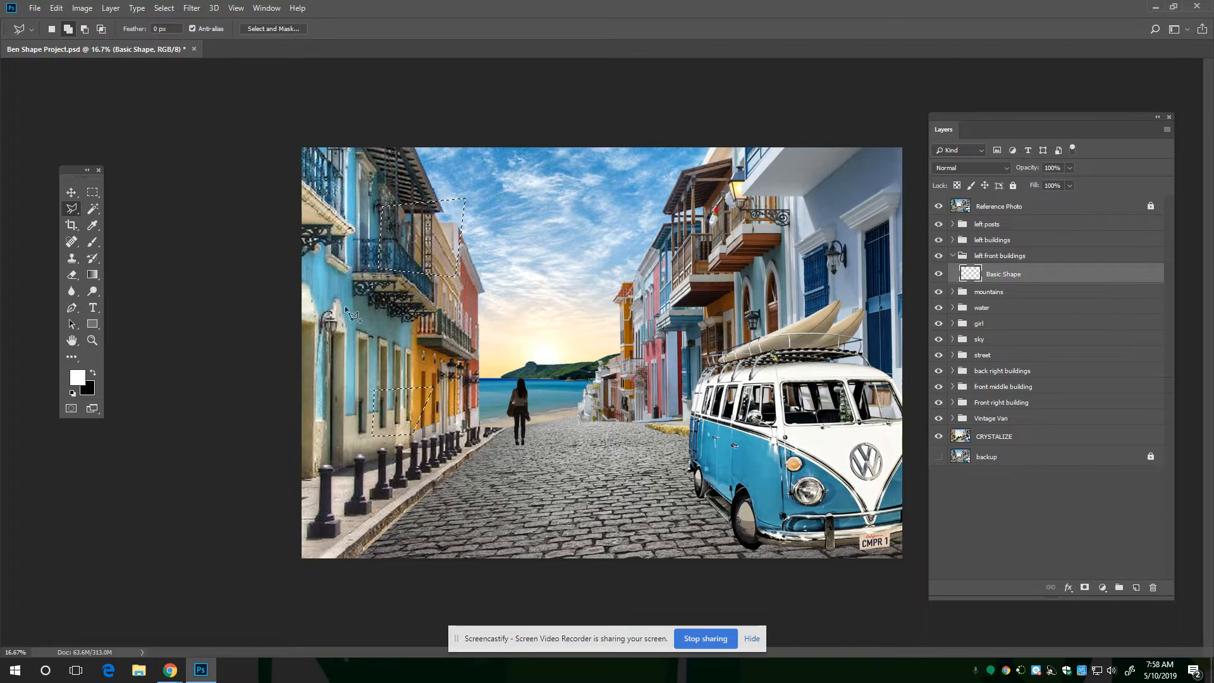
left_click(357, 350)
double_click(330, 359)
key("ctrl+d")
key("ctrl+plus")
key("ctrl+plus")
left_click_drag(425, 346, 758, 461)
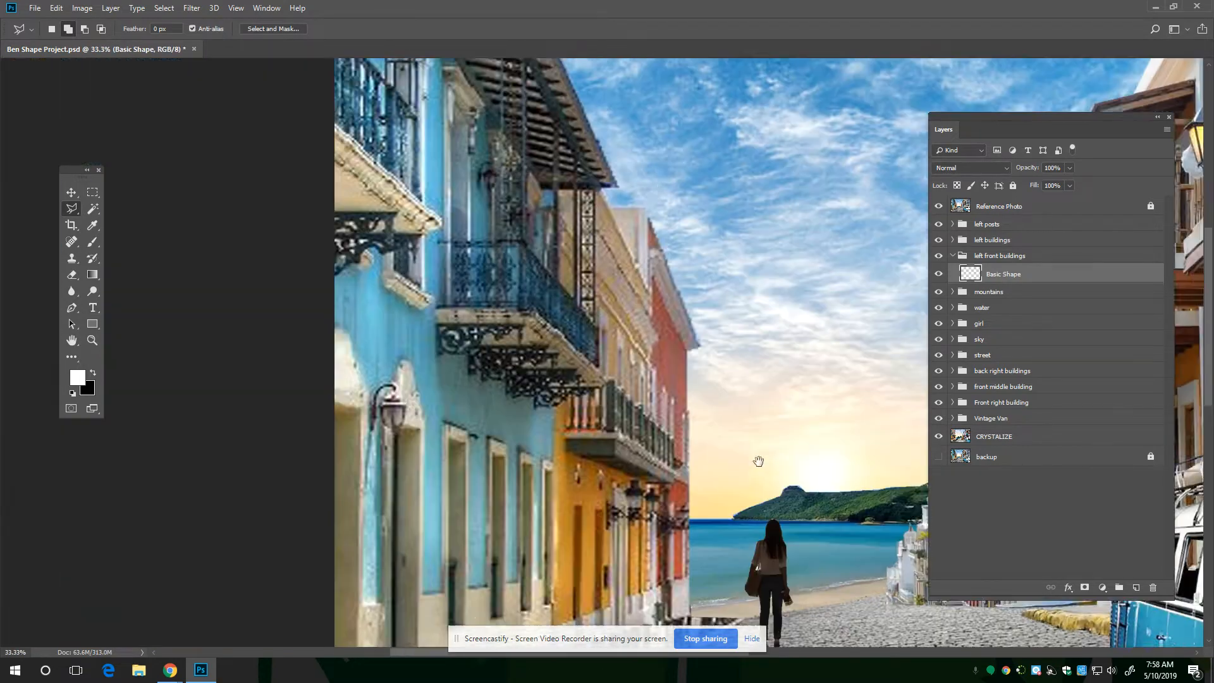
key("ctrl+z")
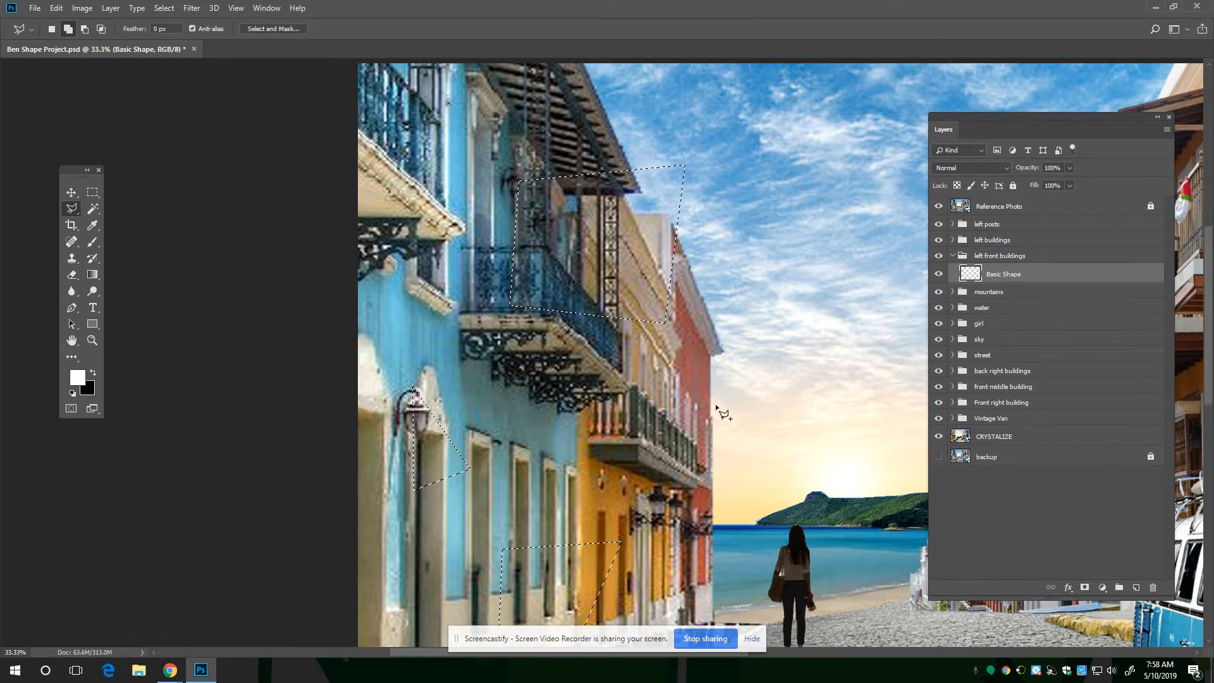
key("ctrl+d")
Step: Try separate polygonal selections around the middle balcony in New selection mode, and clear them
left_click(462, 372)
left_click(490, 258)
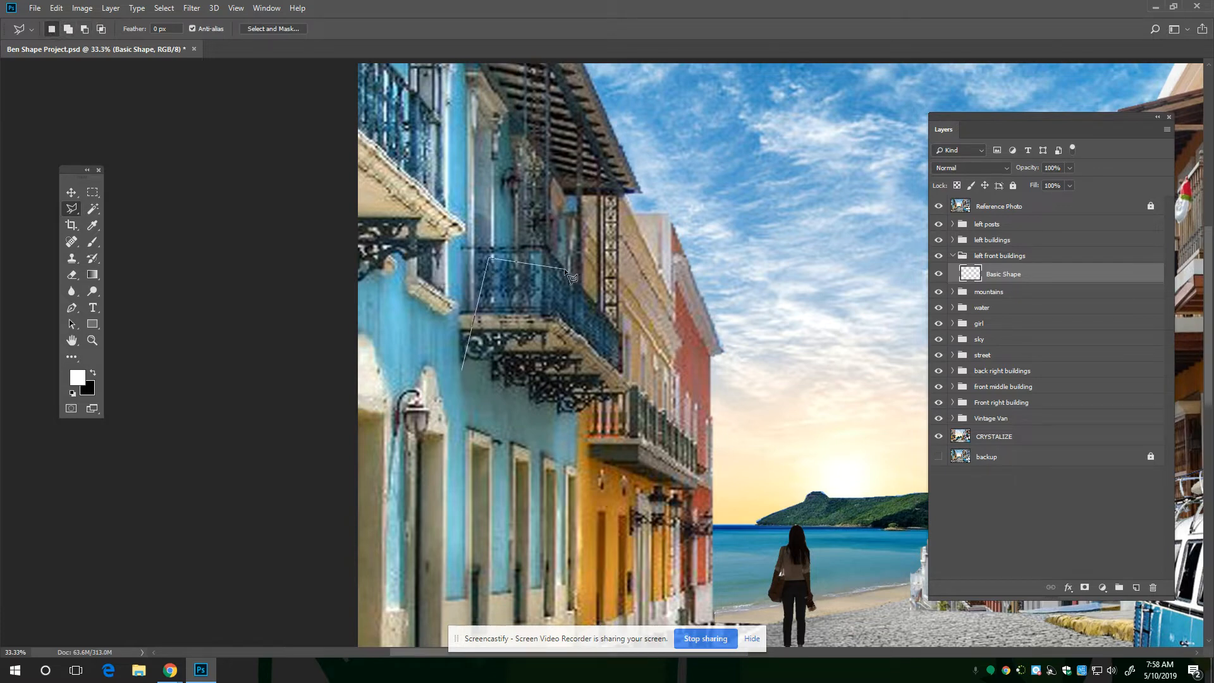
left_click(561, 299)
left_click(461, 369)
left_click(603, 464)
left_click(637, 373)
left_click(693, 432)
key("Escape")
key("ctrl+d")
Step: In Add to selection mode, outline the nearest balcony and the window ledge below it at the photo's upper-left corner
left_click(69, 29)
scroll(444, 234, "up", 2)
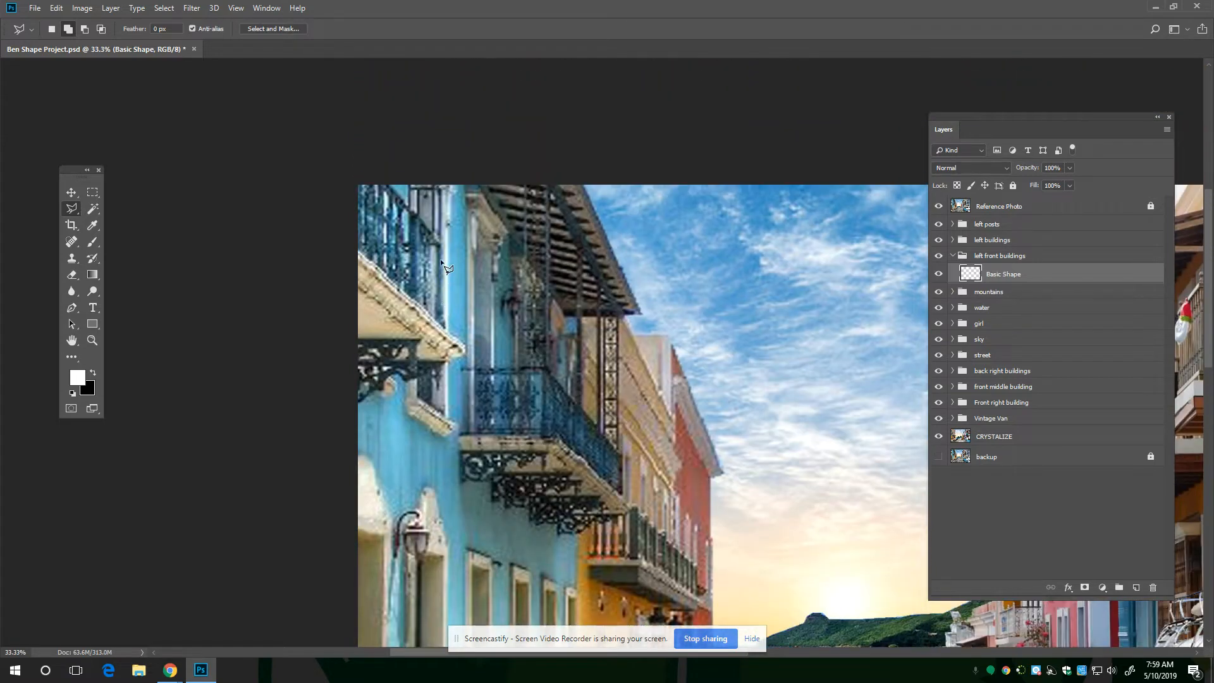
left_click(452, 180)
left_click(447, 328)
left_click(448, 359)
left_click(405, 379)
left_click(397, 374)
left_click(352, 405)
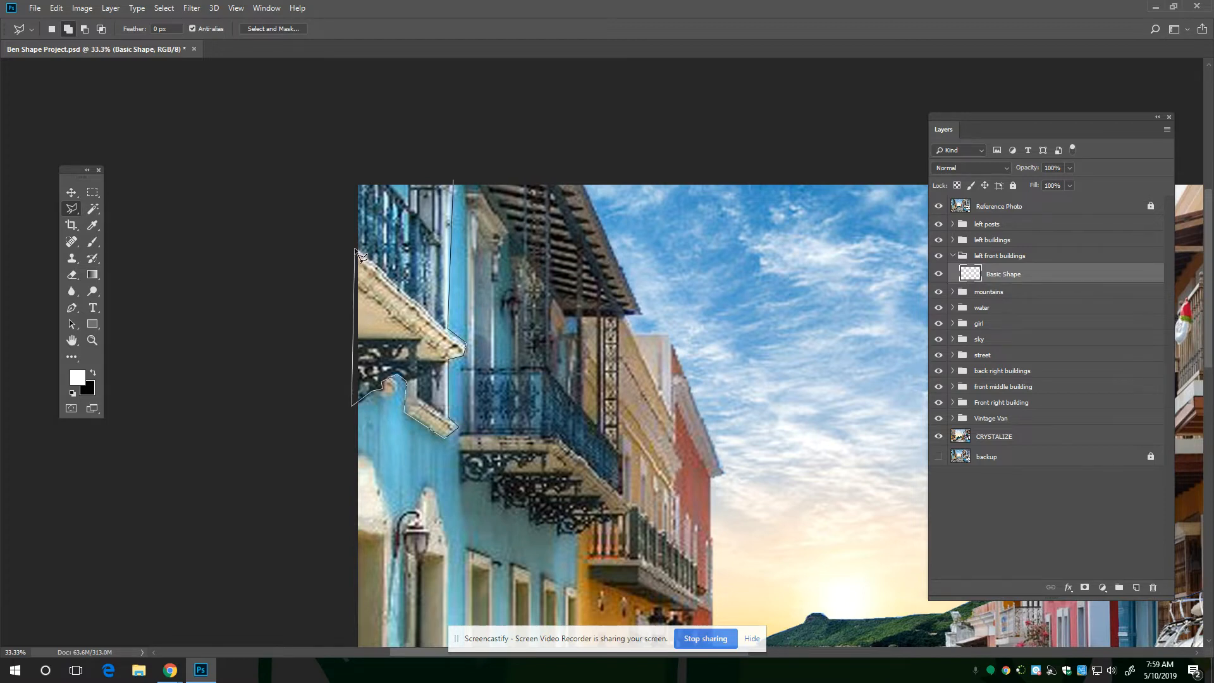
left_click(352, 166)
left_click(452, 182)
Step: Subtract the dark ironwork and window opening beneath the nearest balcony from the selection, and restore Add to selection mode
key("ctrl+plus")
key("ctrl+plus")
left_click_drag(539, 378, 751, 476)
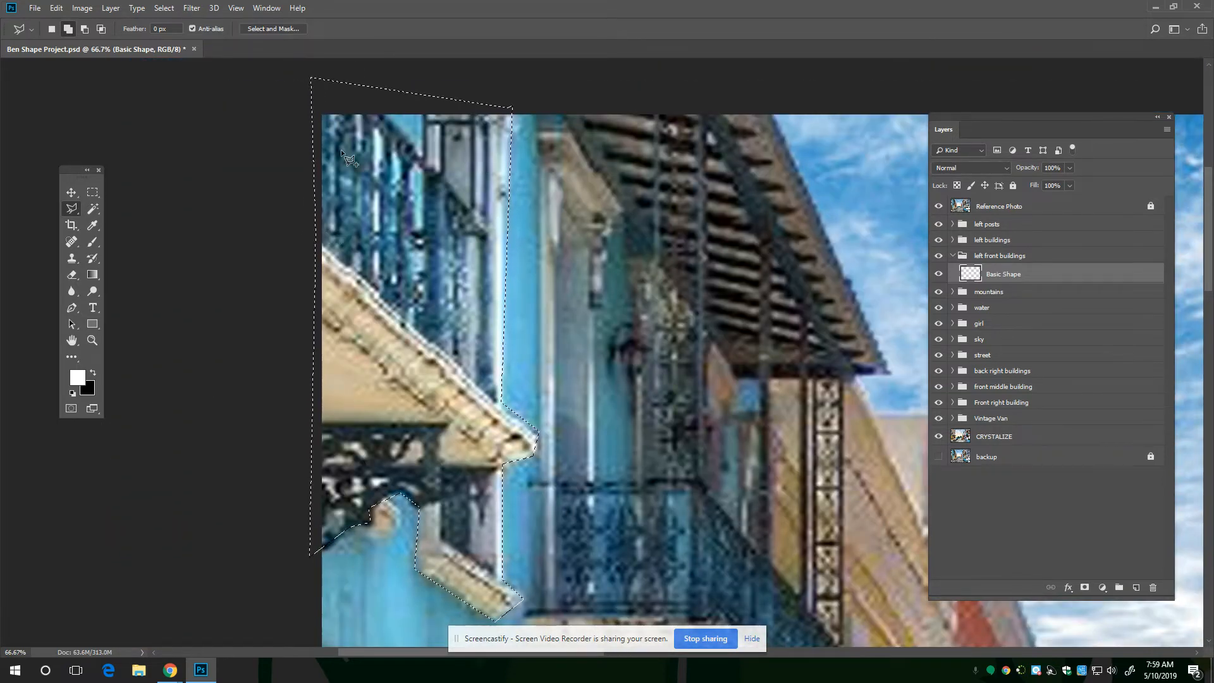
left_click(84, 29)
left_click(438, 497)
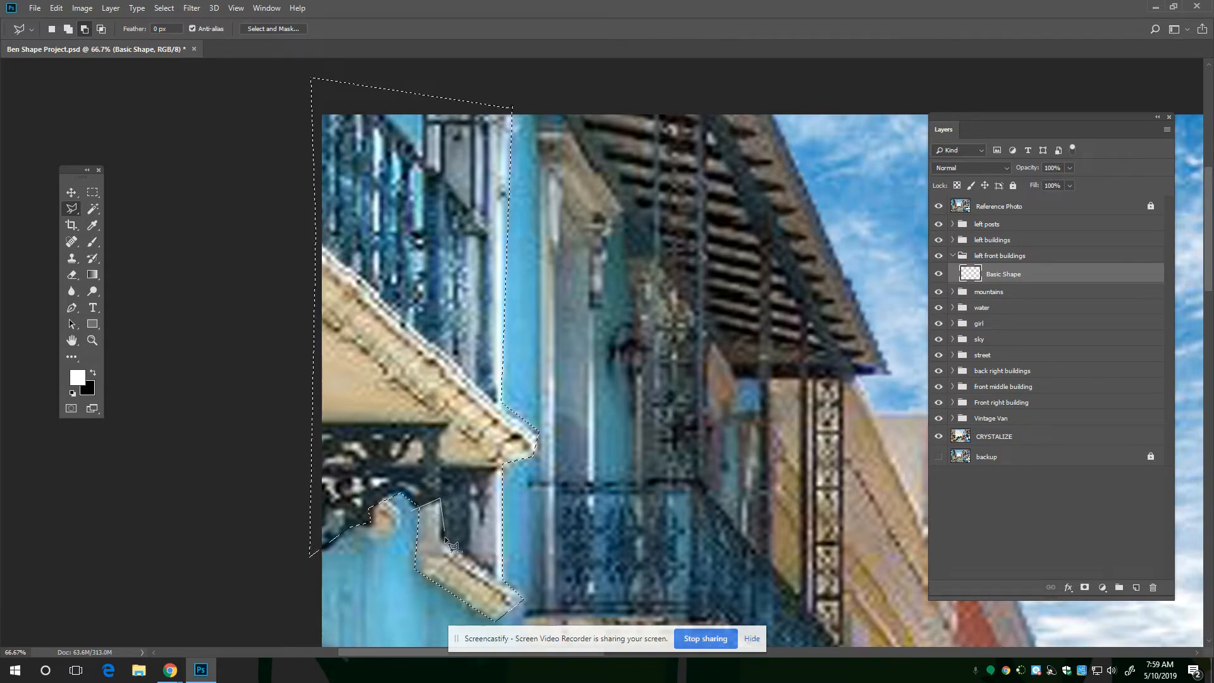
left_click(494, 574)
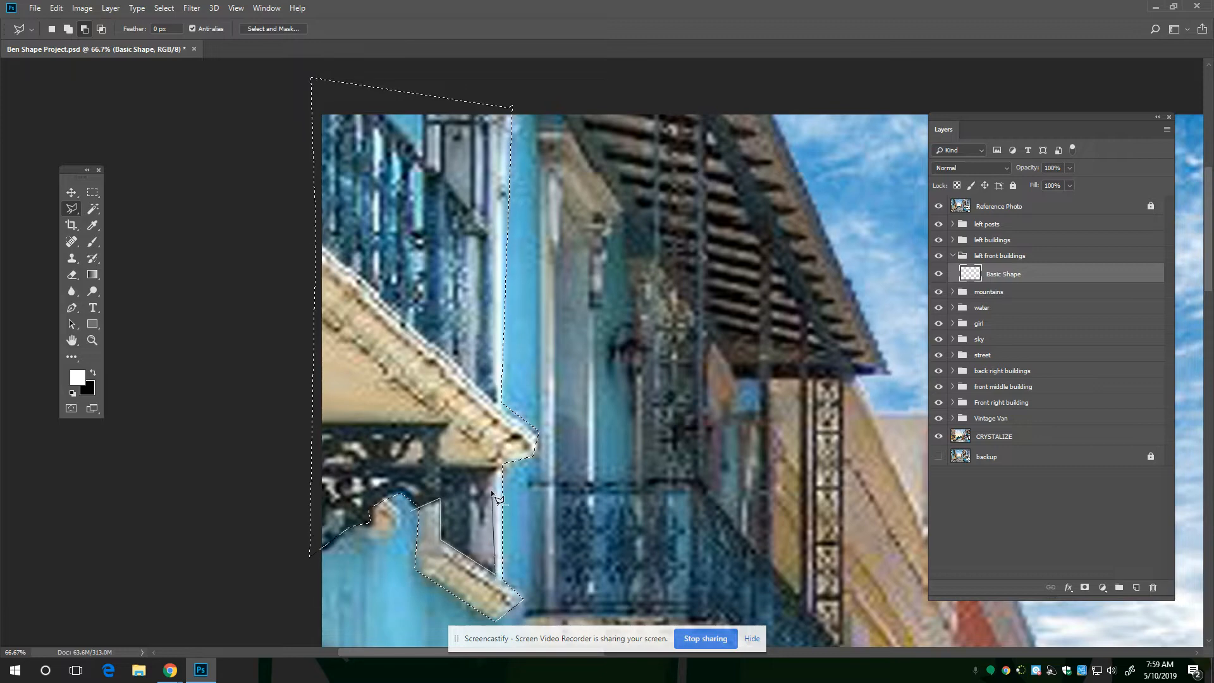
left_click(442, 465)
left_click(451, 424)
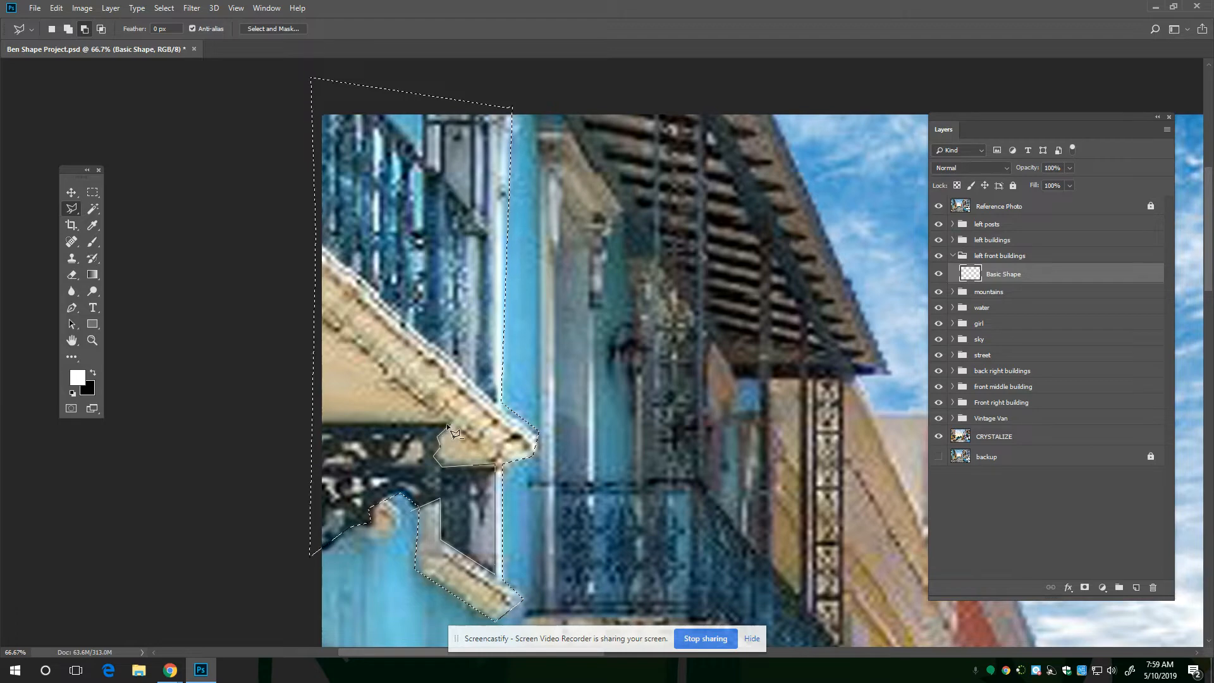
left_click(280, 423)
left_click(290, 558)
left_click(310, 571)
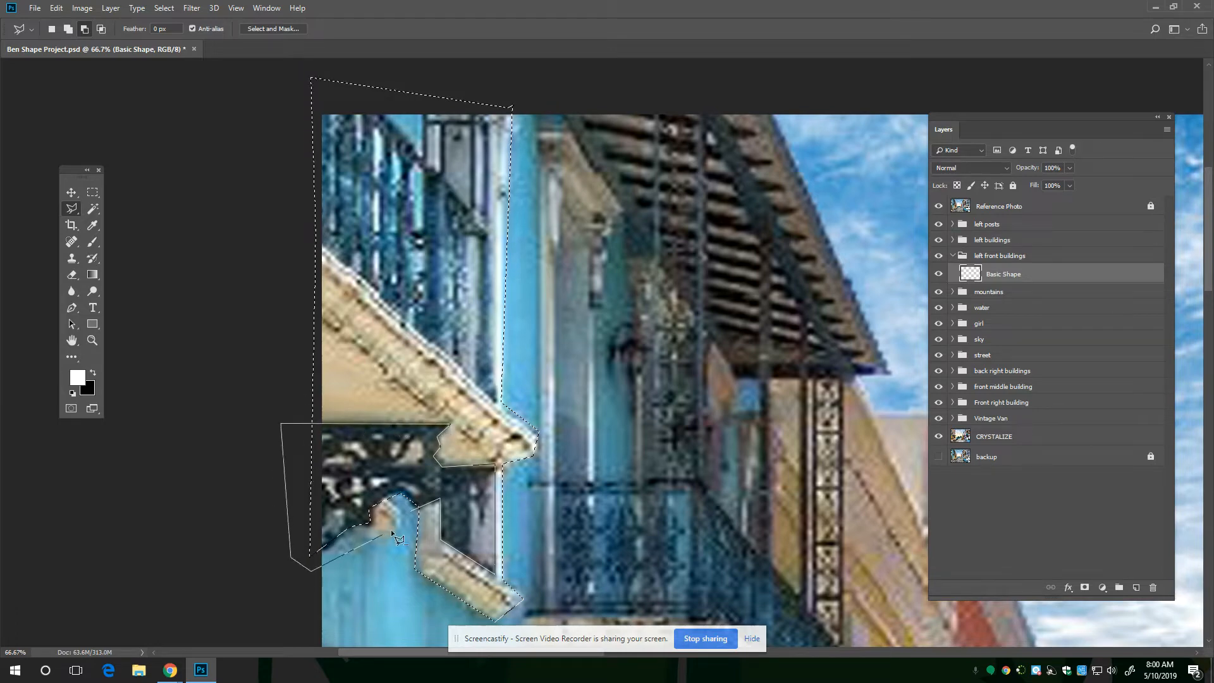
left_click(411, 510)
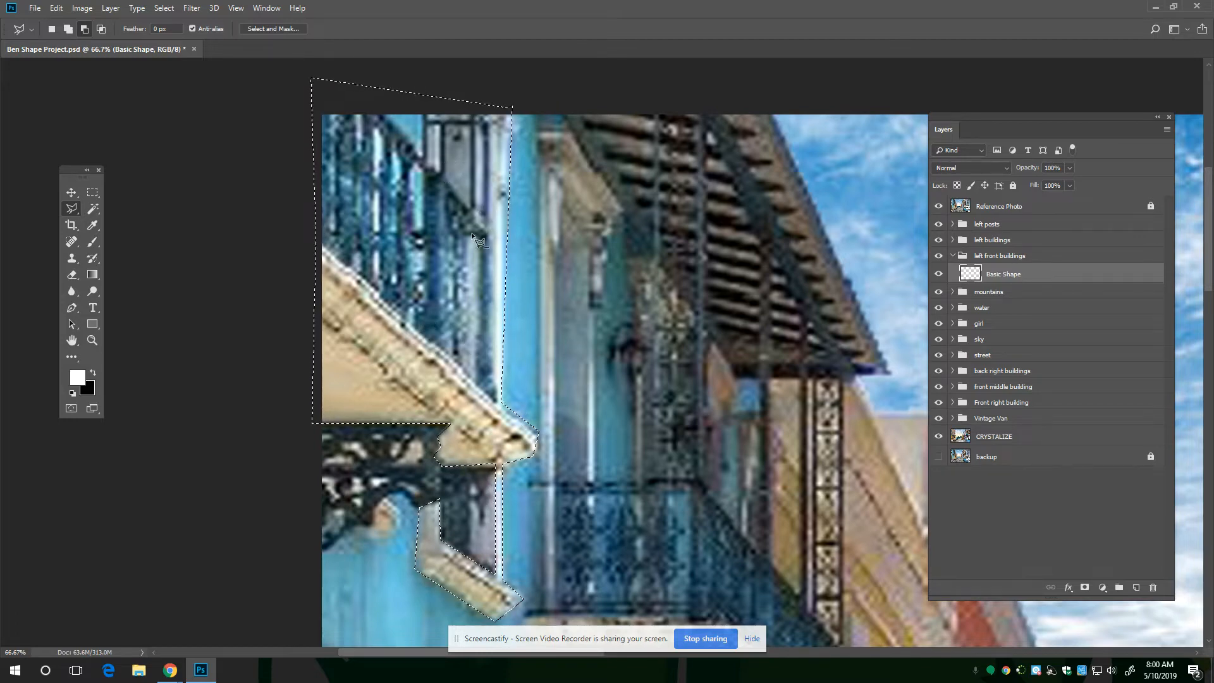
left_click(69, 30)
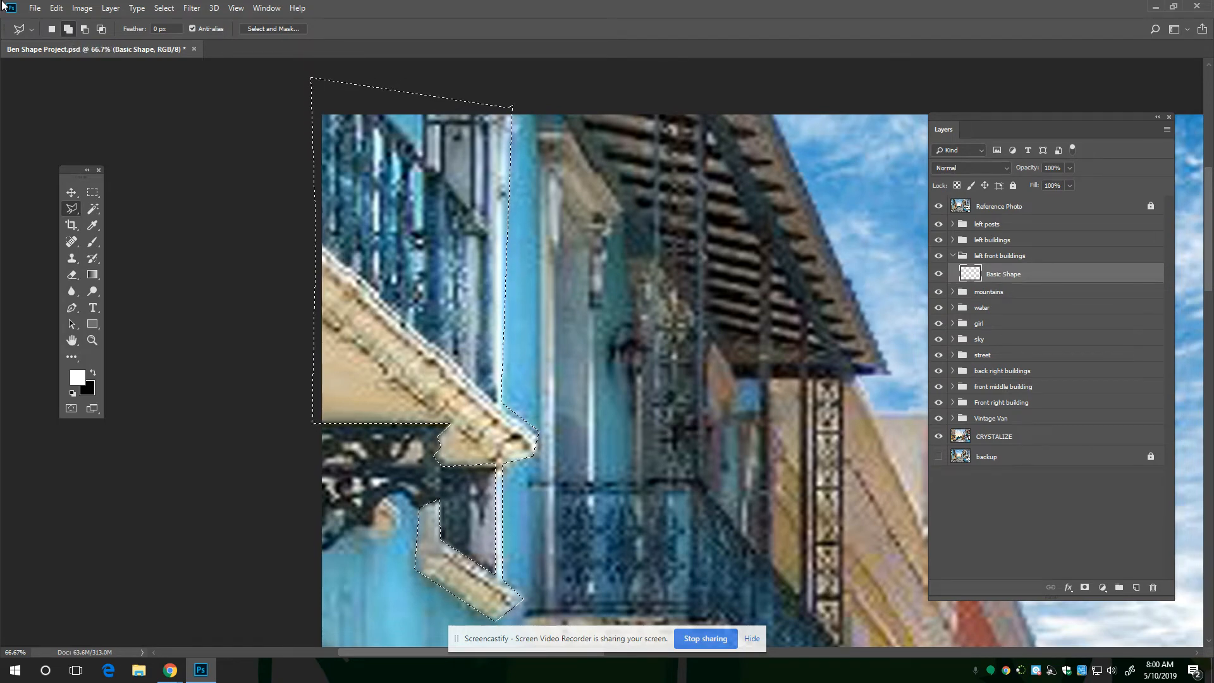
Step: Sample the blue wall beside the selected balcony with the Eyedropper as the foreground color
key("i")
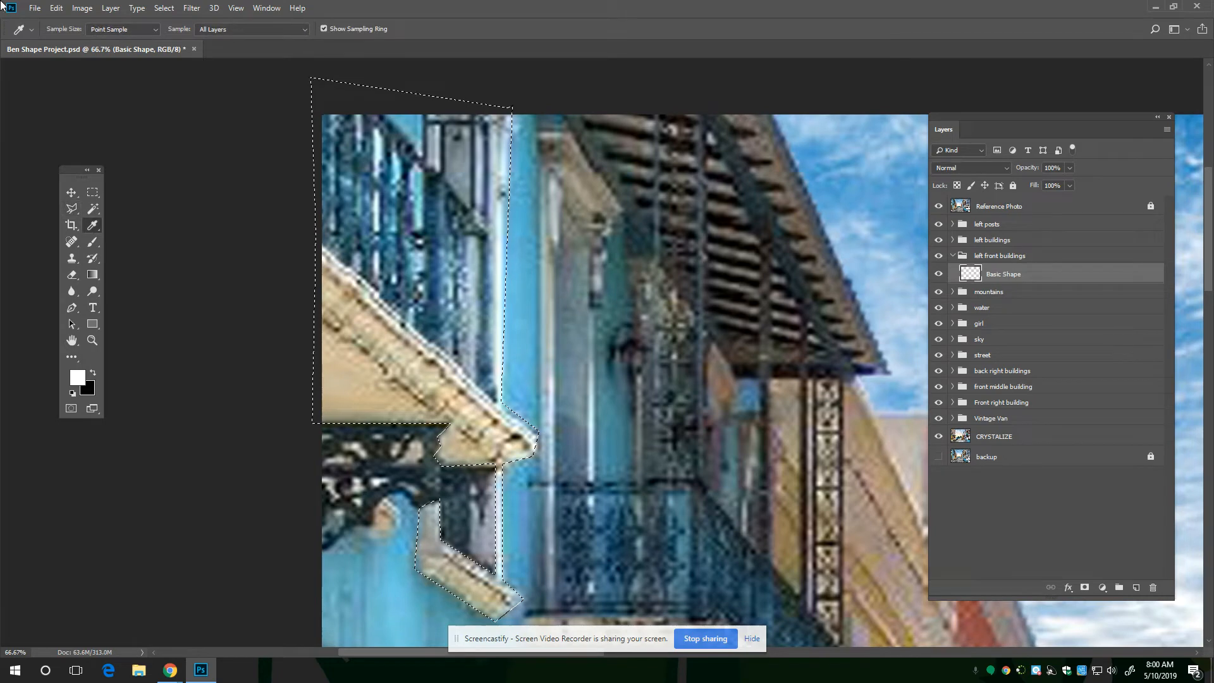
right_click(100, 226)
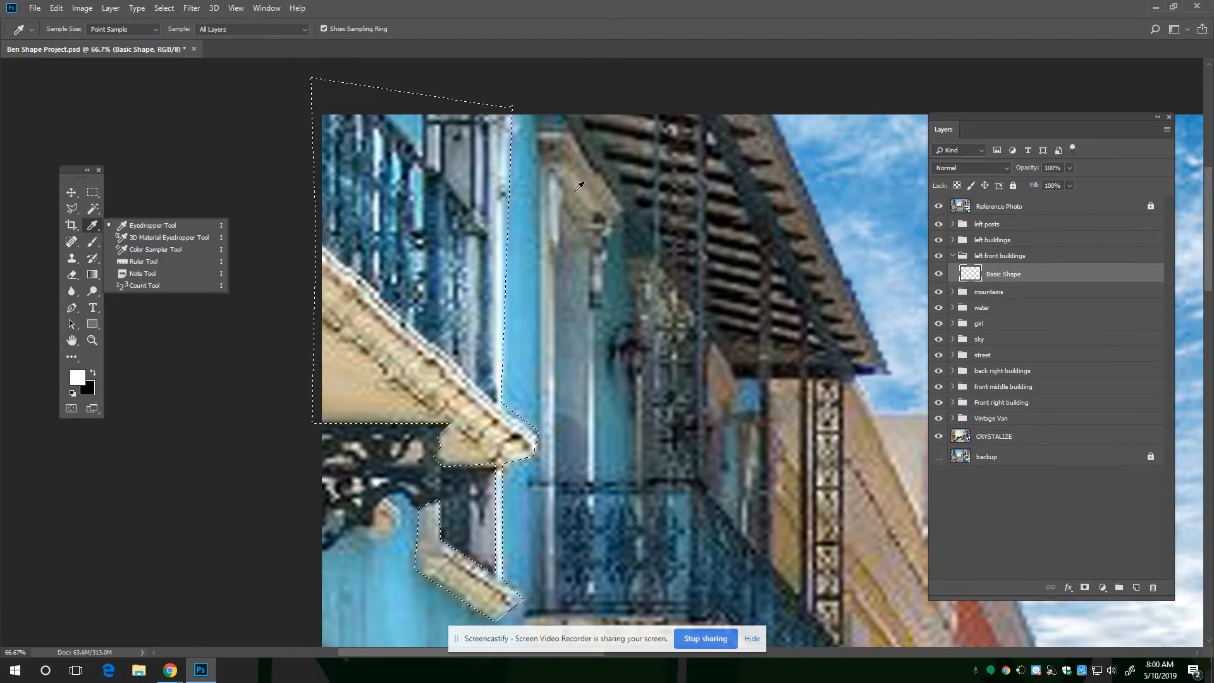
left_click(526, 304)
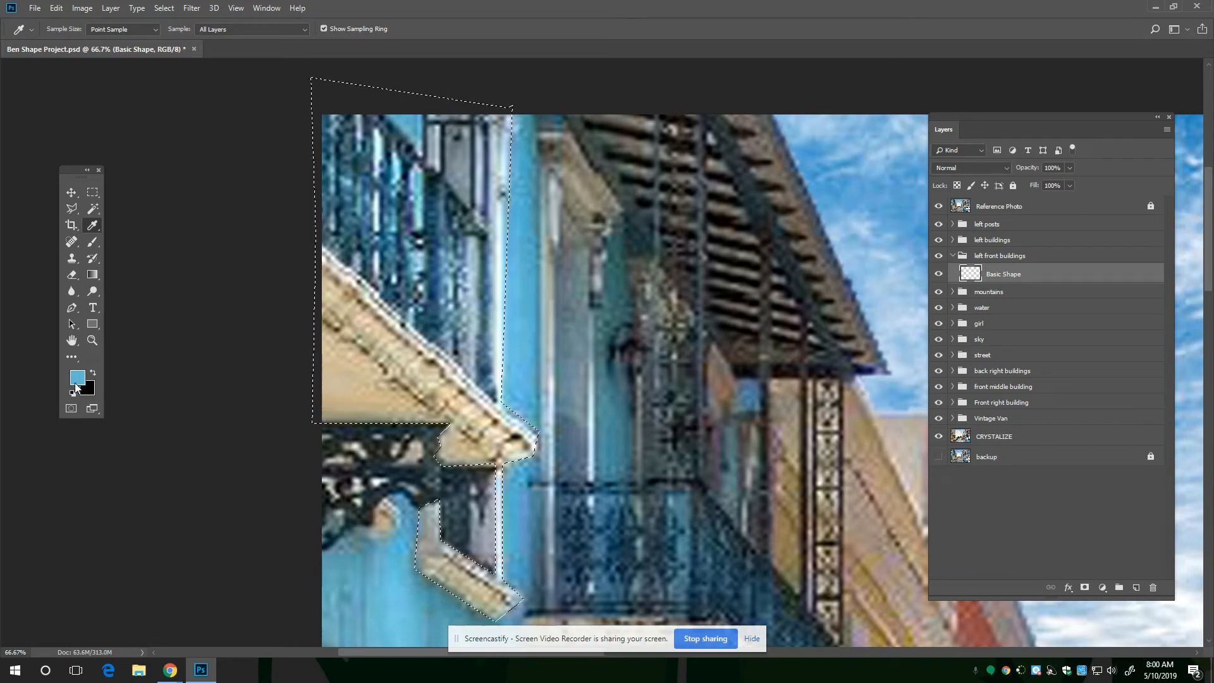
Step: Reset the color swatches to their defaults and sample the sky's blue as foreground, briefly hiding the Reference Photo to check the layers beneath
left_click(73, 394)
left_click(860, 199)
left_click(939, 207)
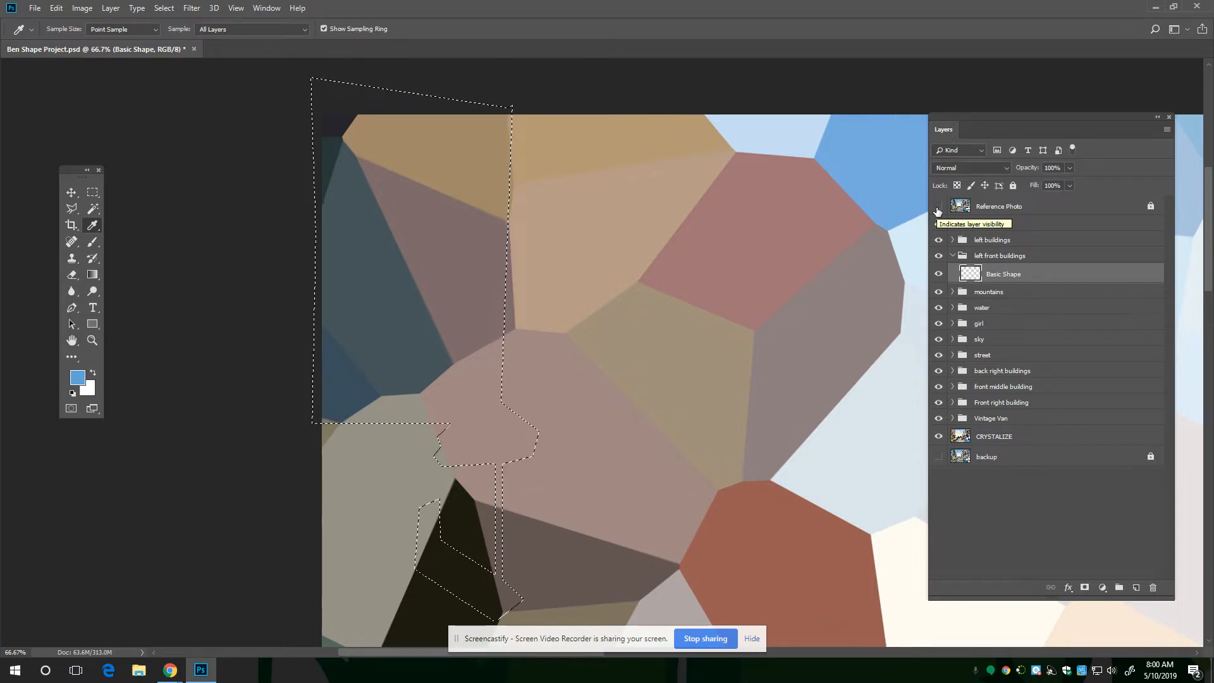
left_click(938, 207)
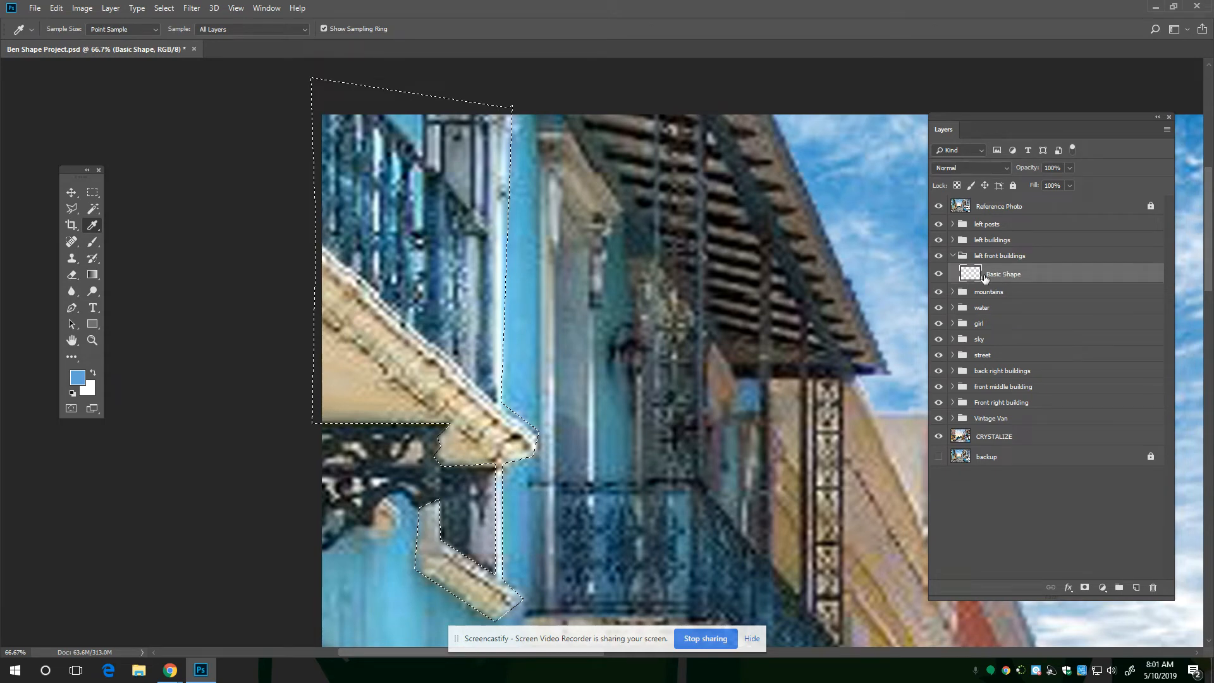
Step: Clear the balcony selection and activate the Polygonal Lasso for the front blue building
key("ctrl+d")
left_click_drag(854, 505, 766, 288)
scroll(766, 289, "down", 2)
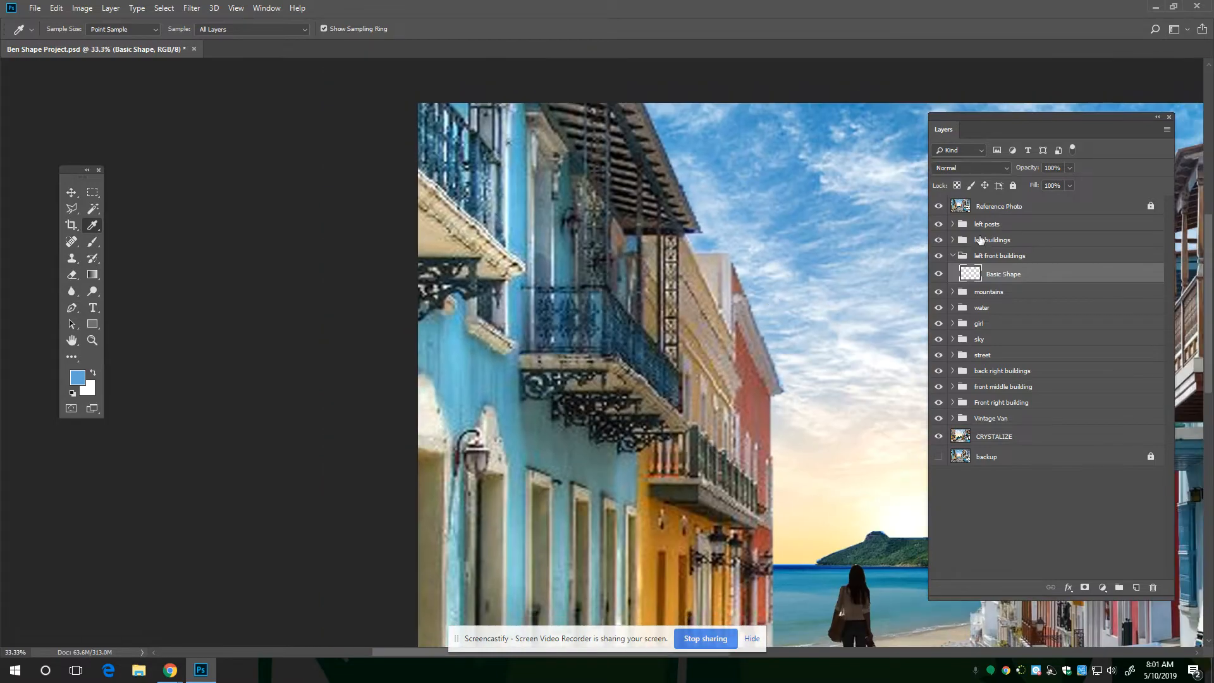
left_click_drag(647, 459, 598, 342)
scroll(600, 343, "down", 1)
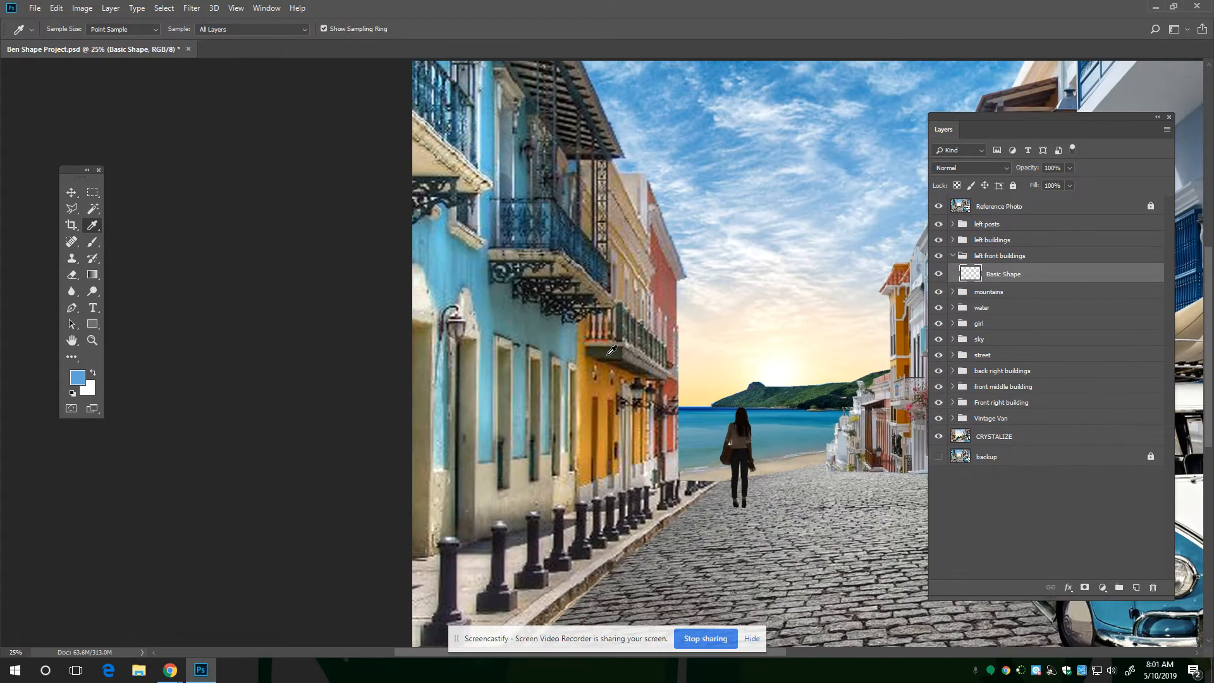
left_click_drag(613, 398, 587, 443)
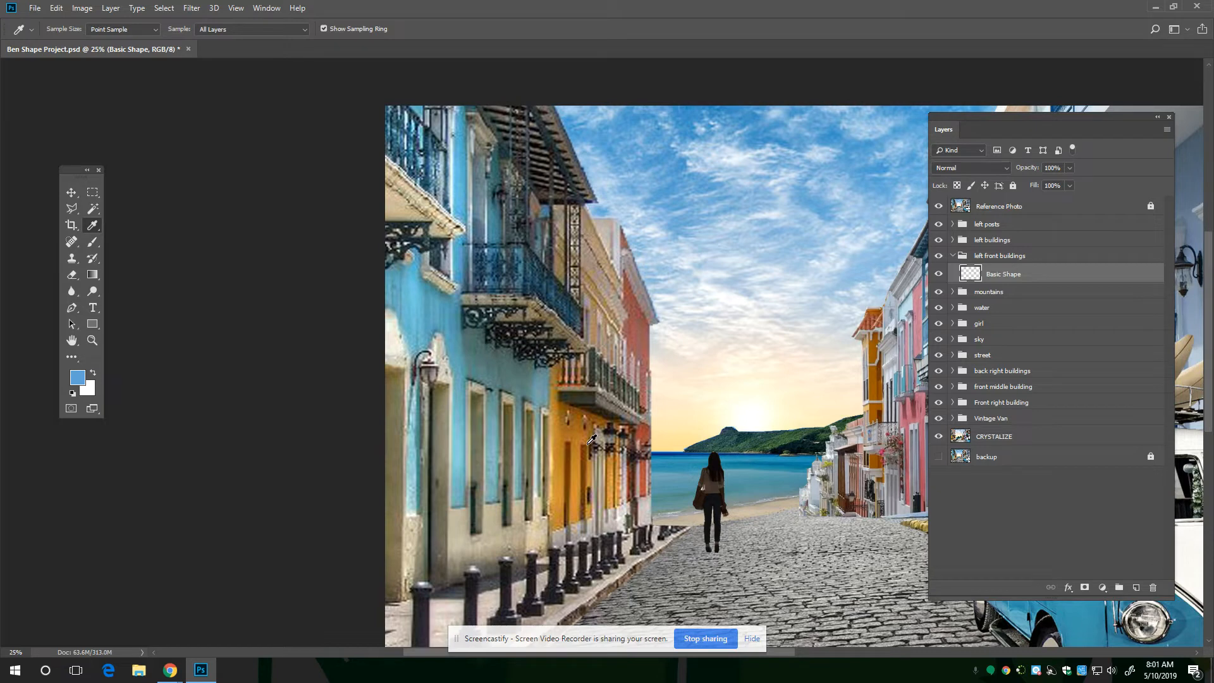
key("l")
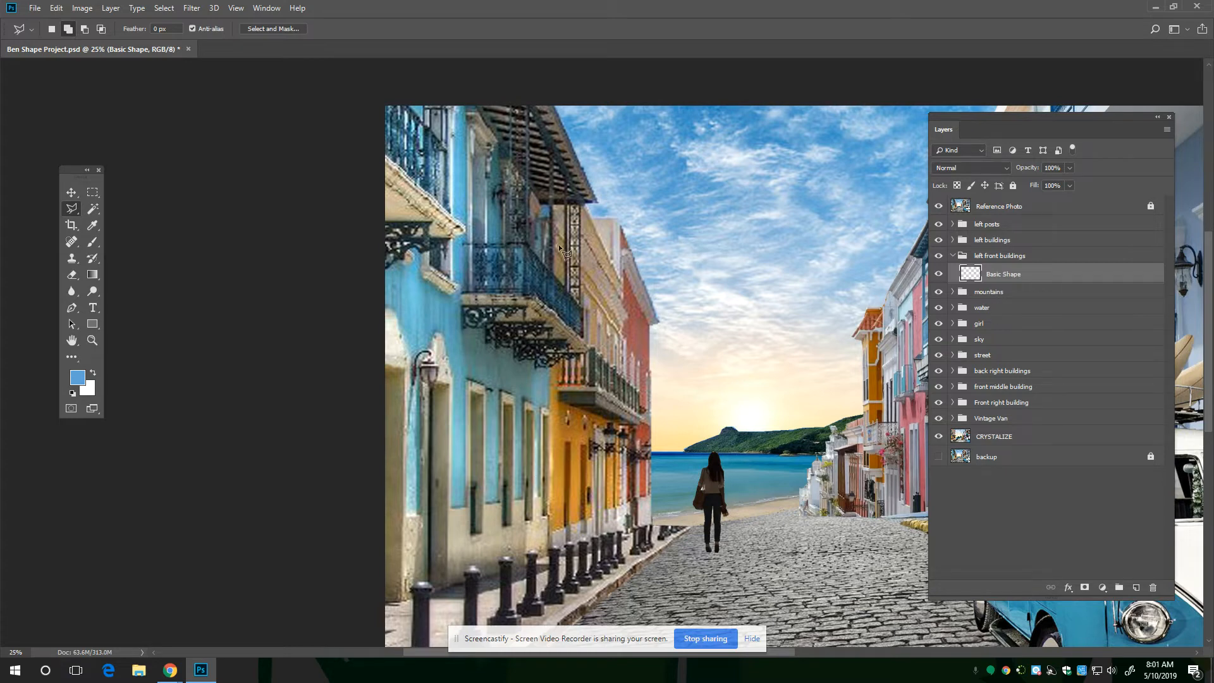
left_click_drag(573, 308, 581, 397)
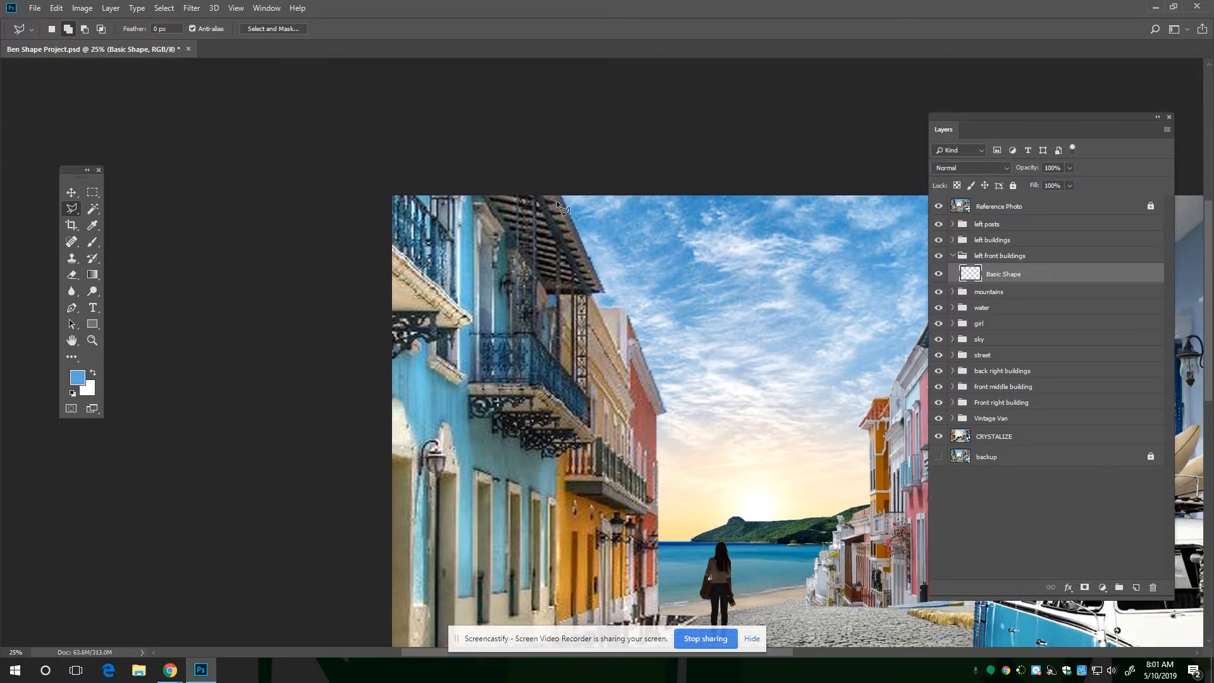
Step: Trace the front blue building from its sloping roof overhang, down its far edge, and along its base to beyond the photo's left edge
left_click(551, 184)
left_click(604, 291)
left_click(586, 292)
left_click(596, 435)
left_click_drag(564, 588, 544, 344)
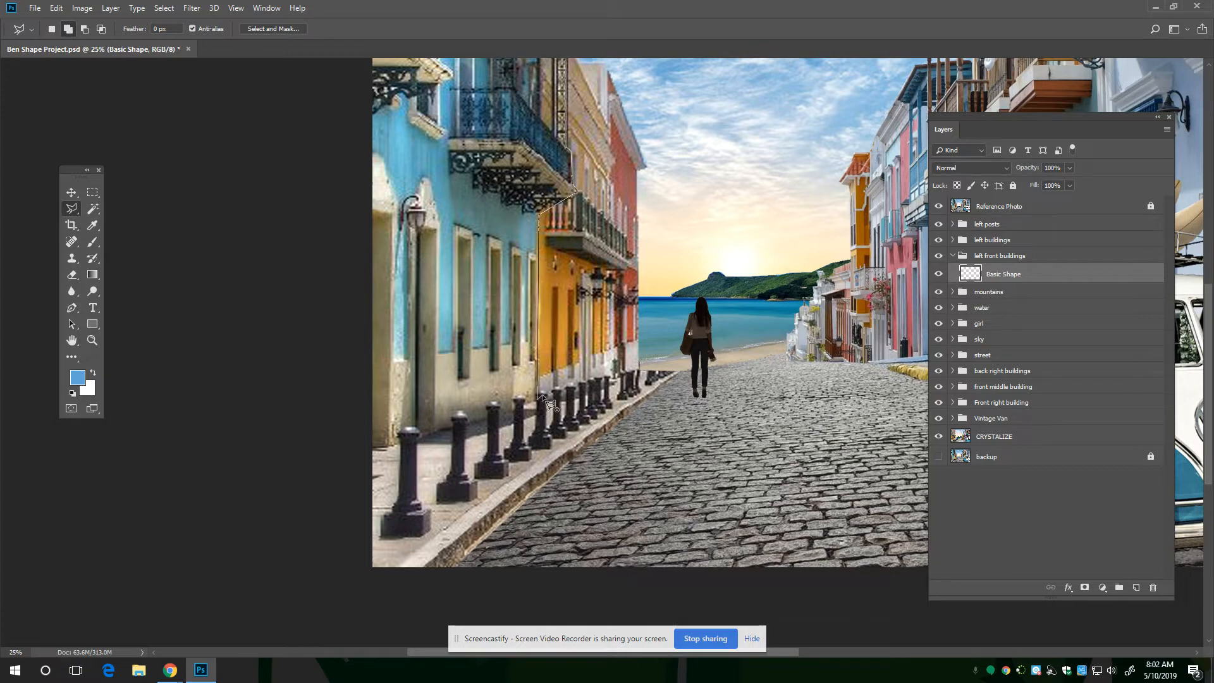
scroll(543, 396, "up", 4)
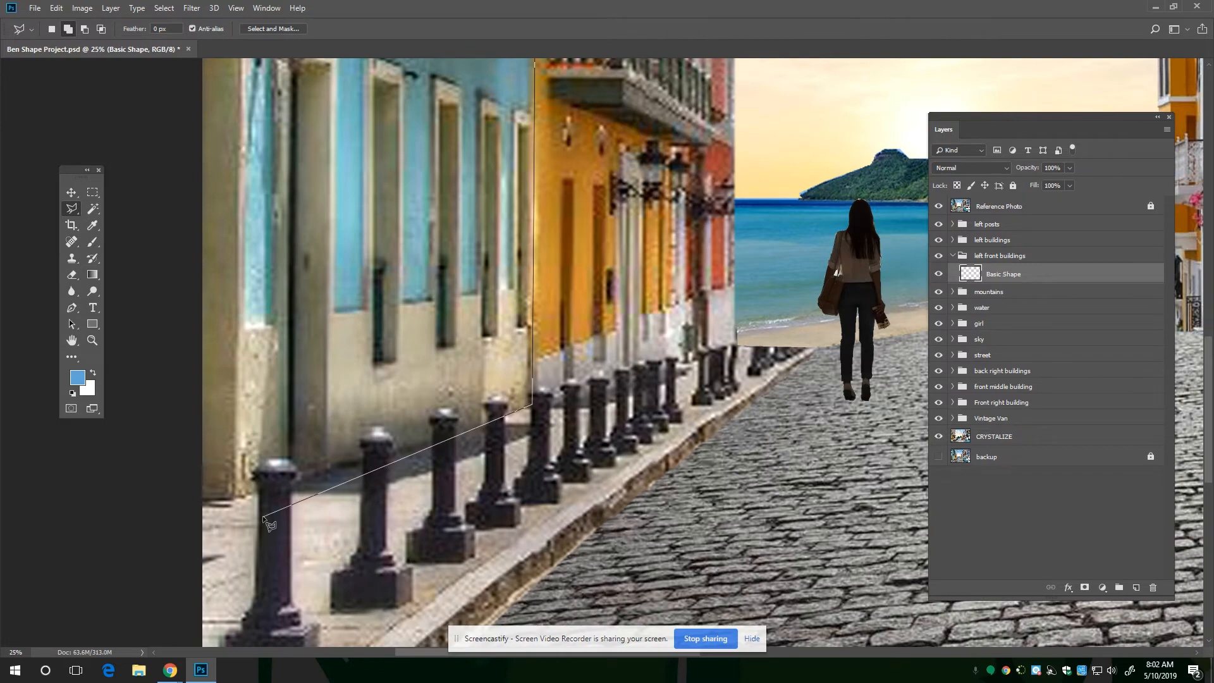
left_click(231, 501)
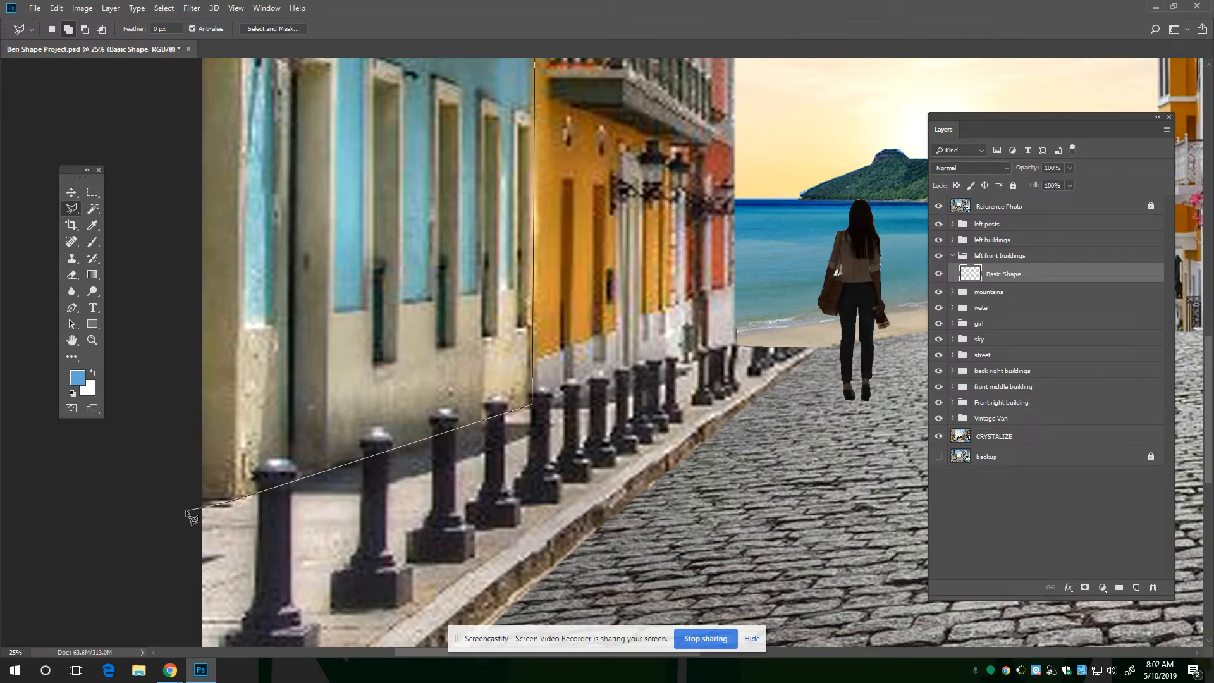
left_click(181, 499)
Step: Close the building's outline by running up outside the photo's left edge and across above its top edge to the starting point
mouse_move(179, 220)
left_mouse_down()
mouse_move(212, 400)
mouse_move(253, 447)
left_mouse_up()
left_click_drag(220, 294, 222, 603)
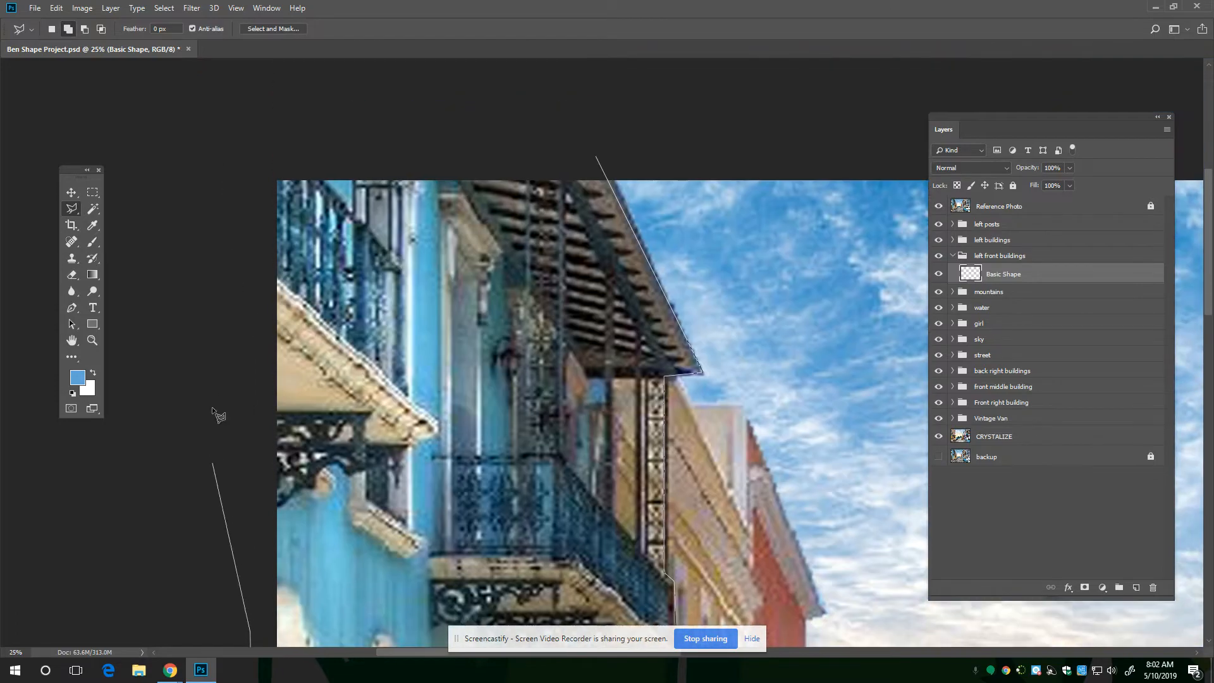
left_click(244, 146)
left_click(392, 139)
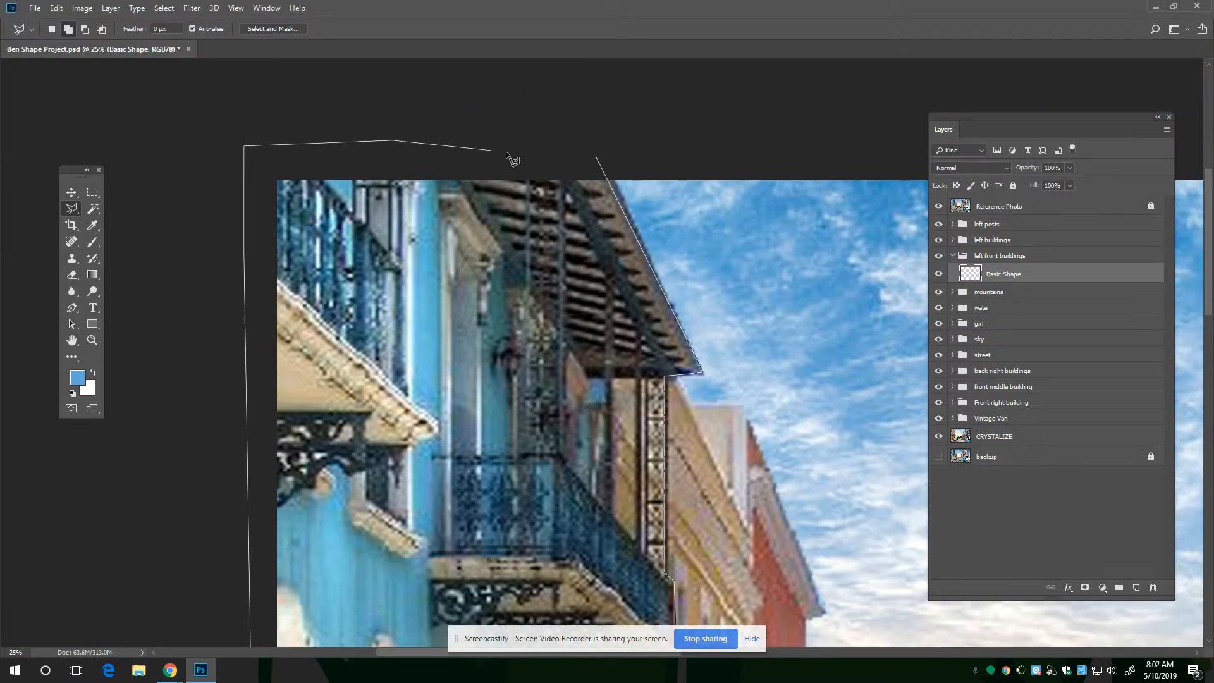
left_click(594, 155)
key("ctrl+minus")
key("ctrl+minus")
key("ctrl+minus")
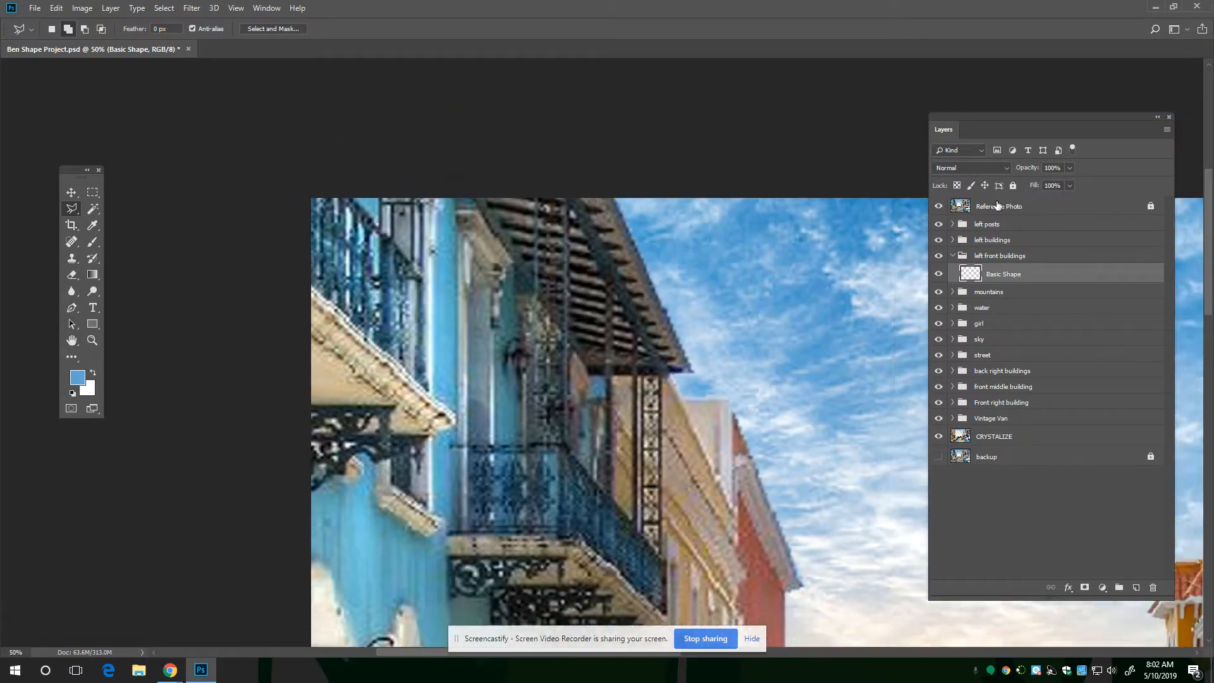
key("ctrl+minus")
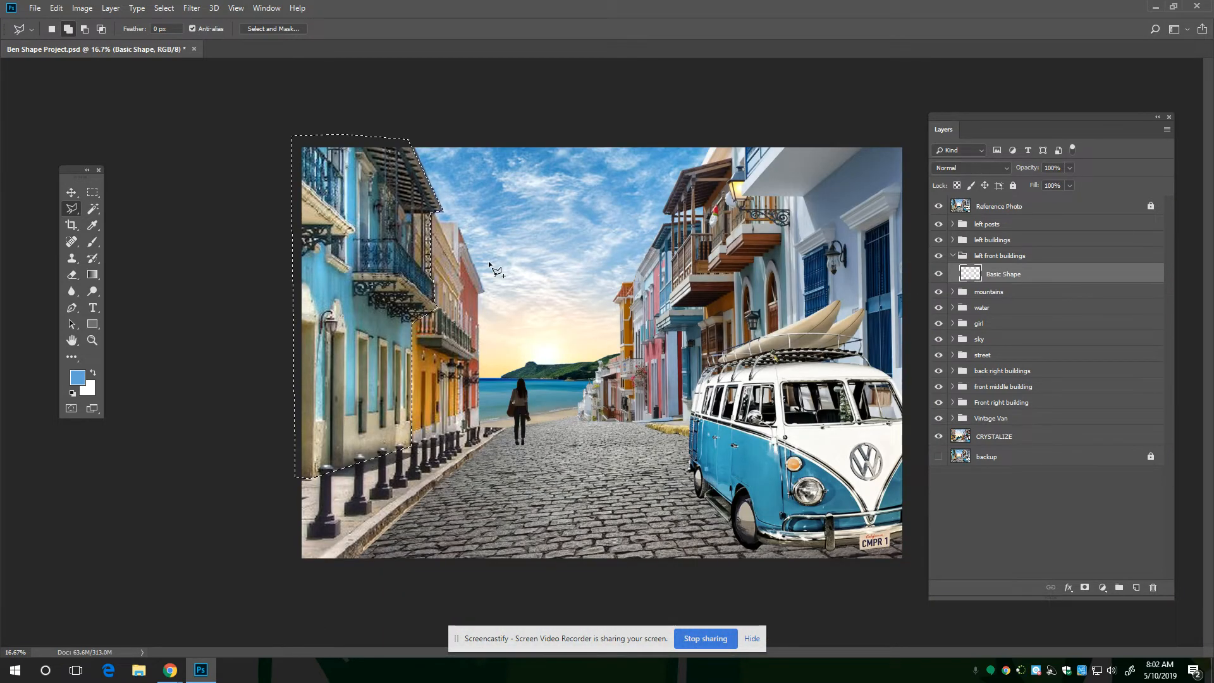
Step: Sample the blue of the front building's wall and fill the selection on the Basic Shape layer with the Foreground Color
key("i")
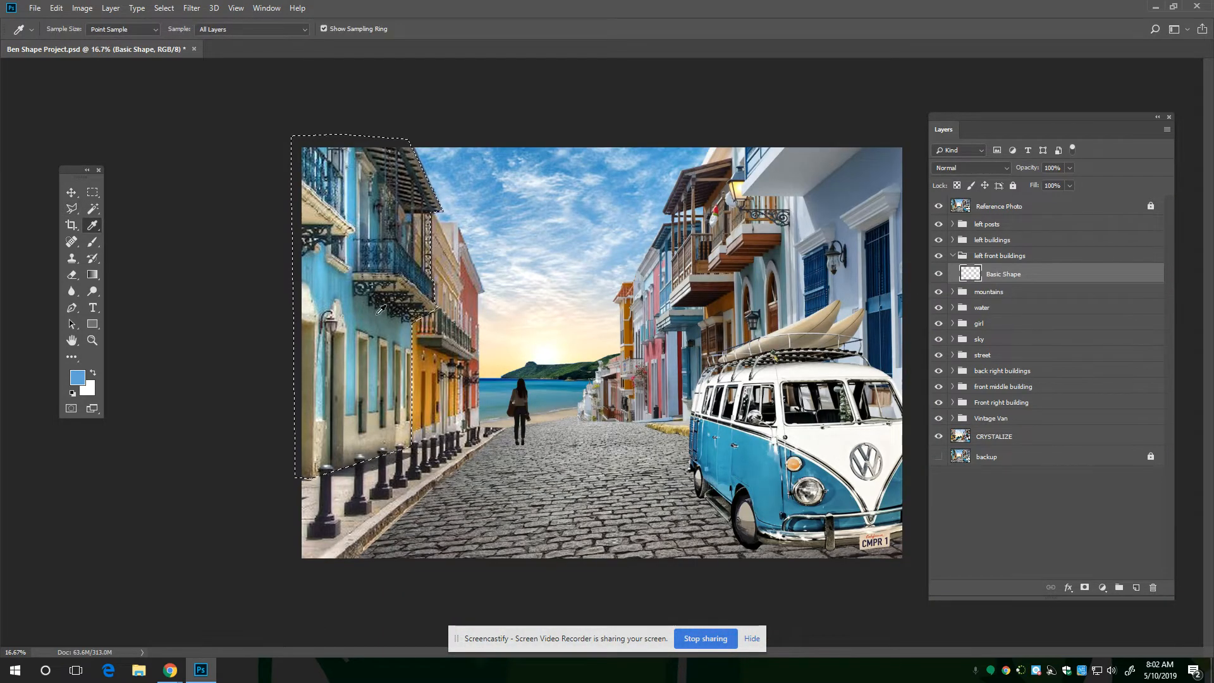
left_click(339, 290)
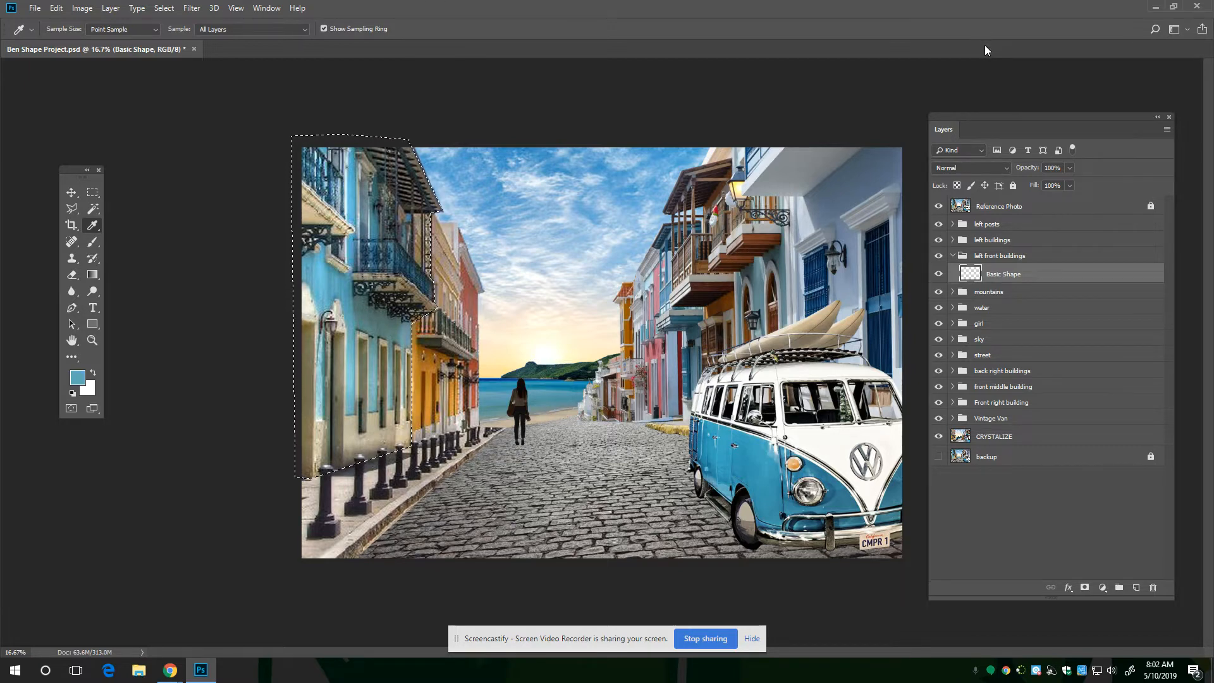
key("shift+F5")
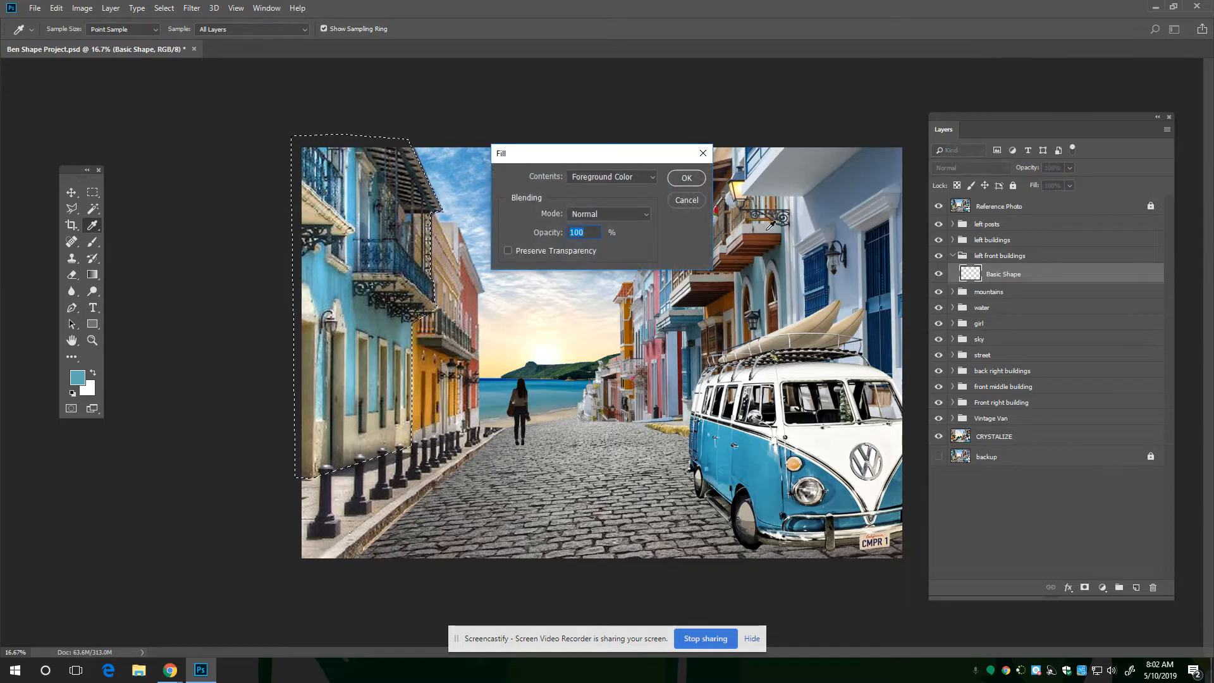
left_click(655, 179)
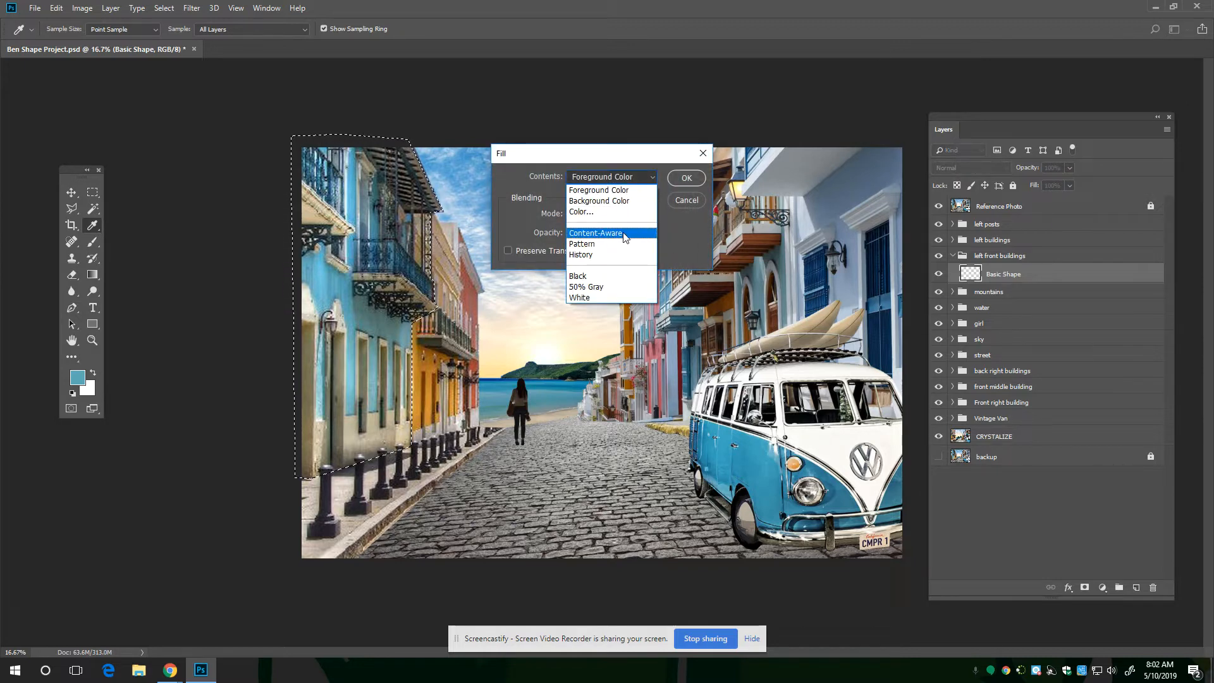
left_click(629, 190)
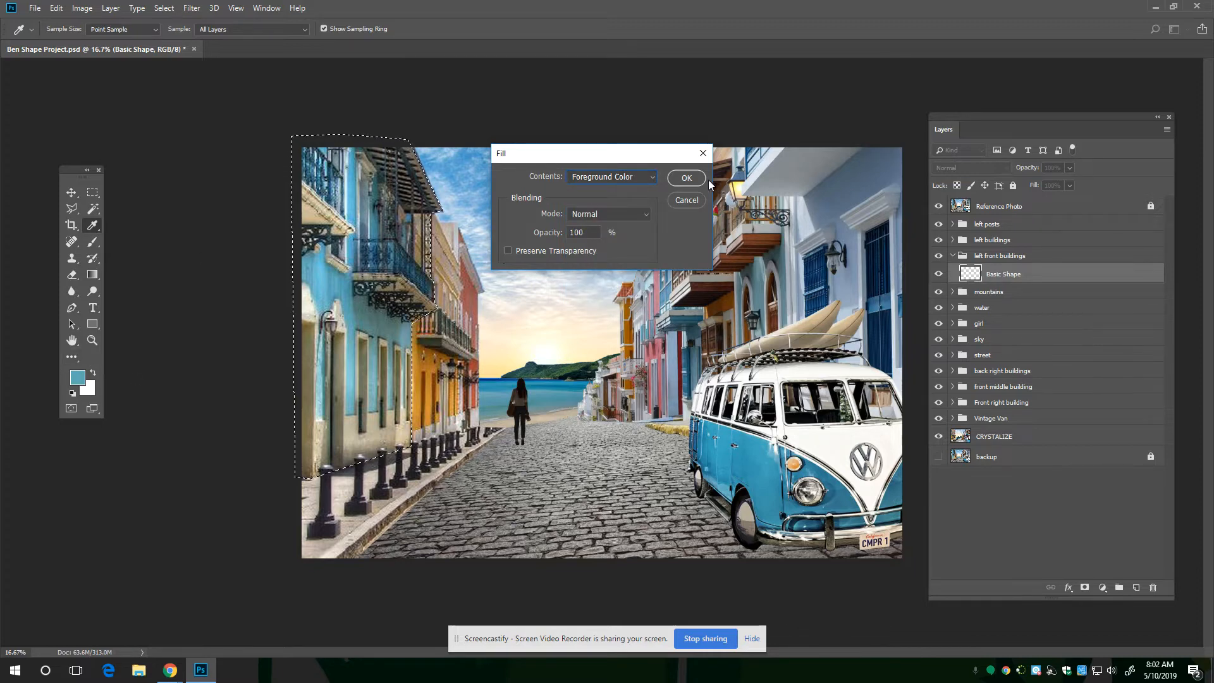
left_click(687, 178)
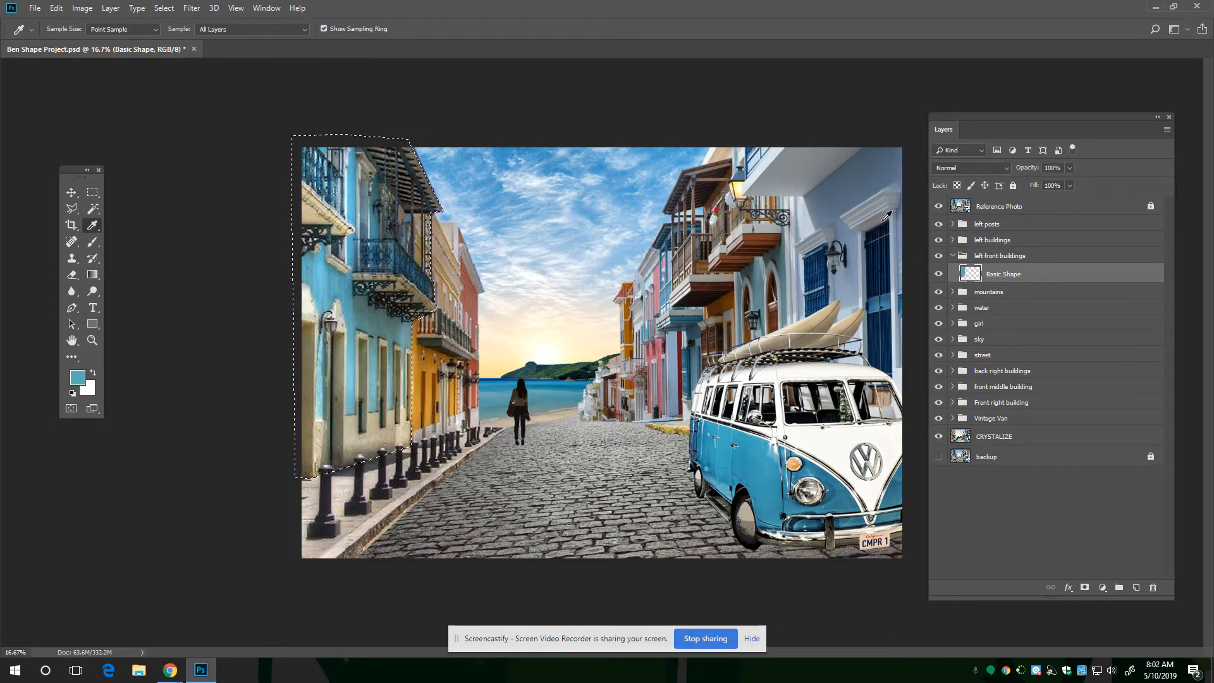
Step: Clear the building selection and hide the Reference Photo layer
key("ctrl+d")
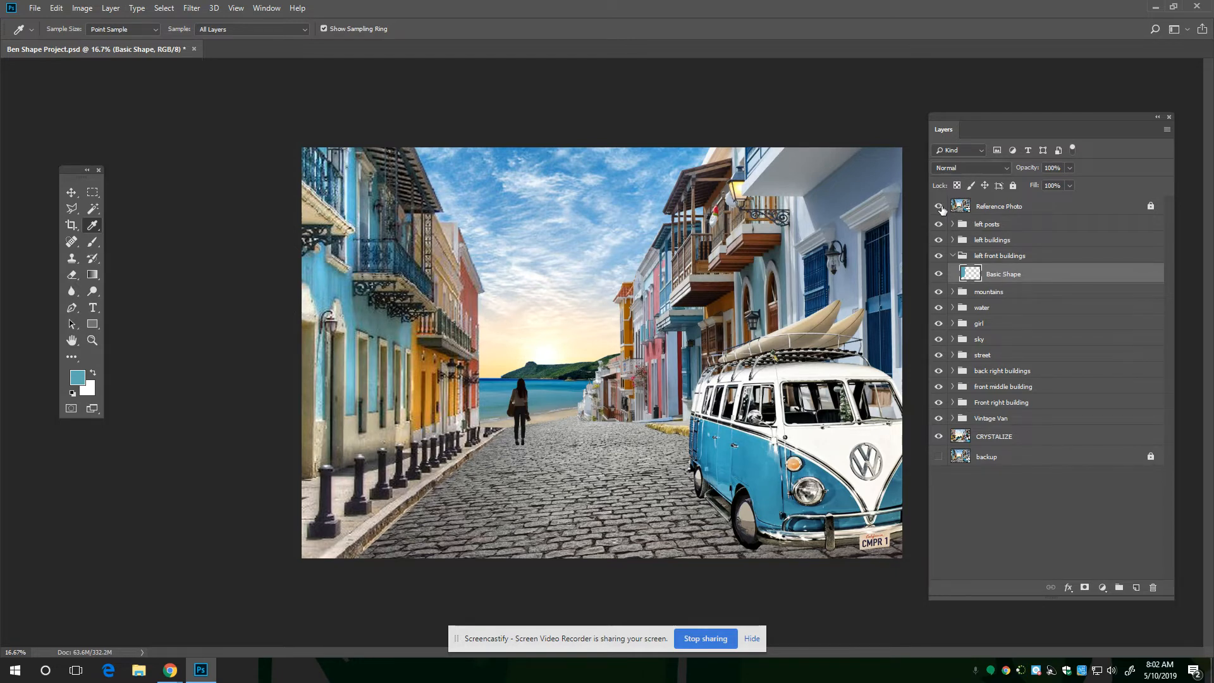
left_click(940, 207)
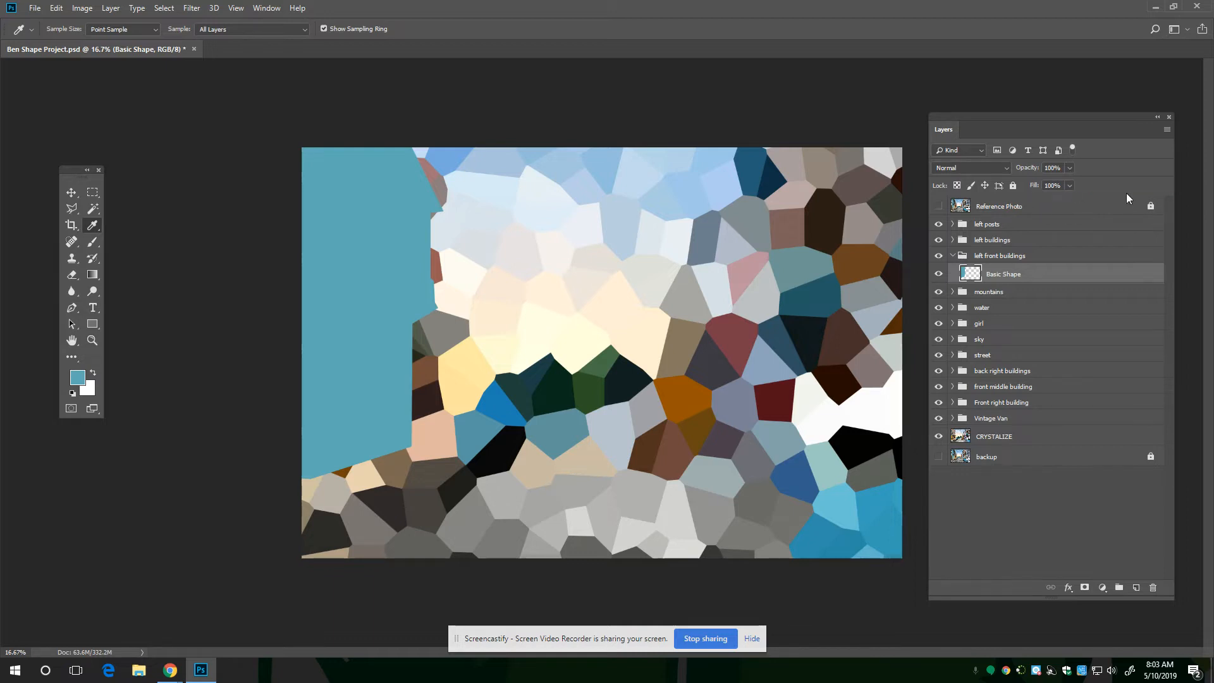
Step: Try out the blending modes on the Basic Shape layer, from Luminosity back through the list to Normal
left_click(1006, 166)
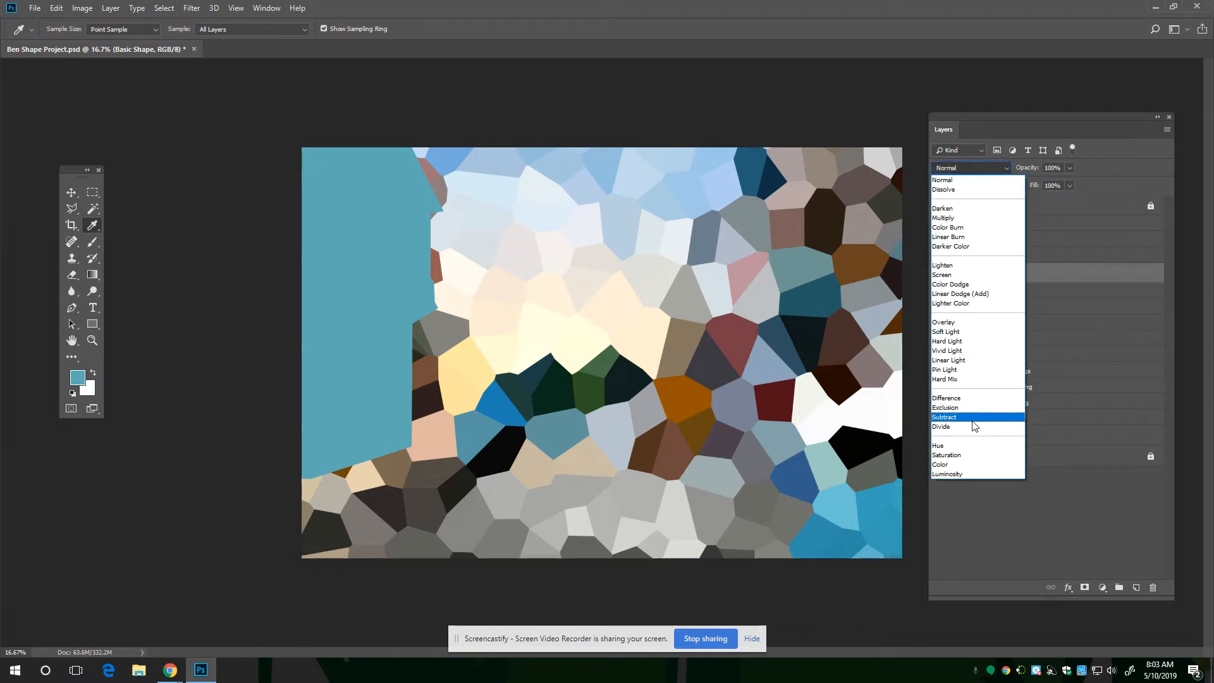
left_click(957, 476)
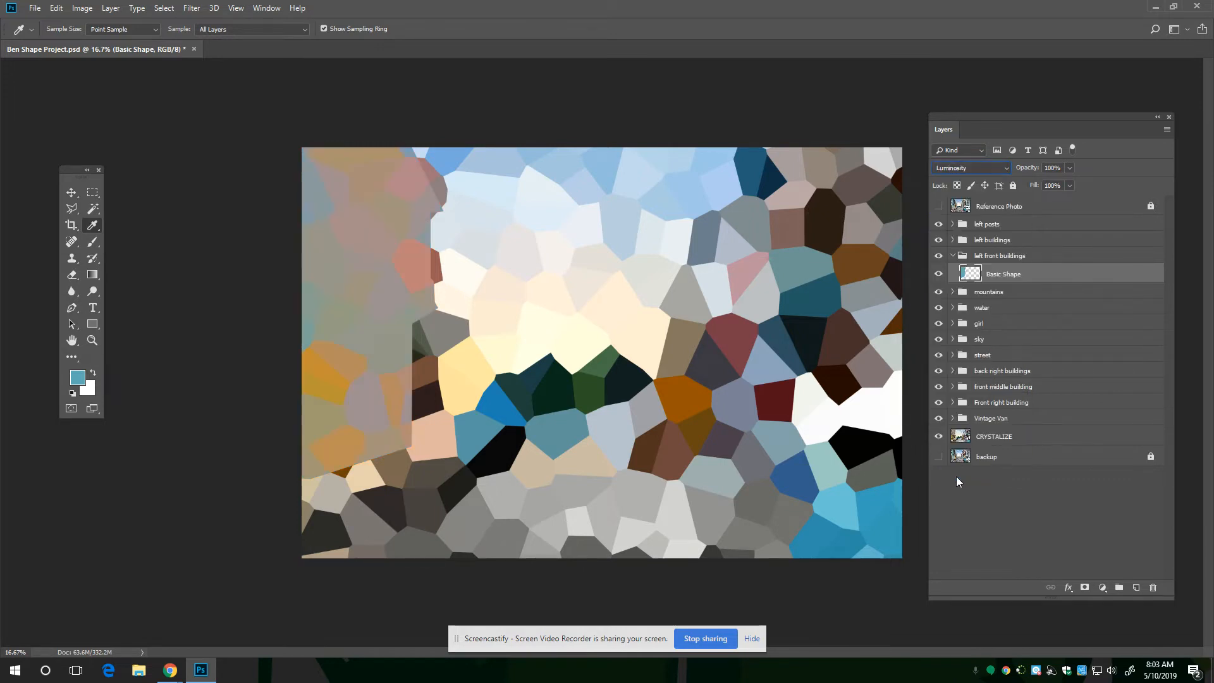
key("Up")
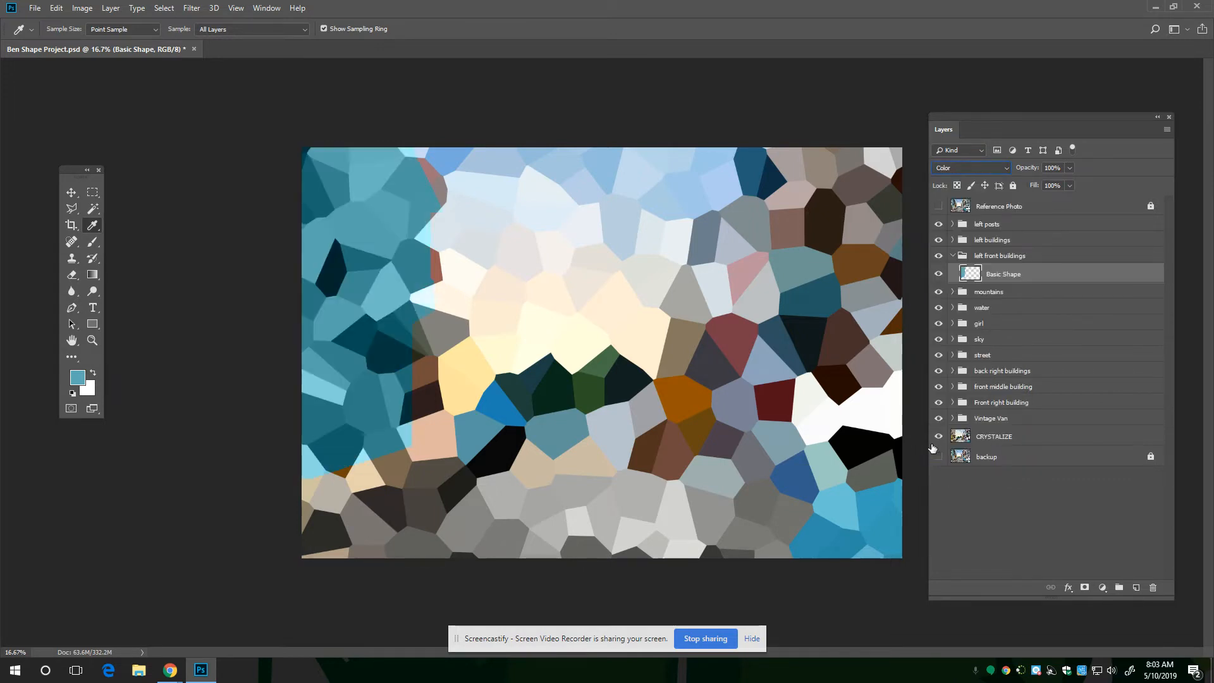
key("Up")
key("Up")
key("Up")
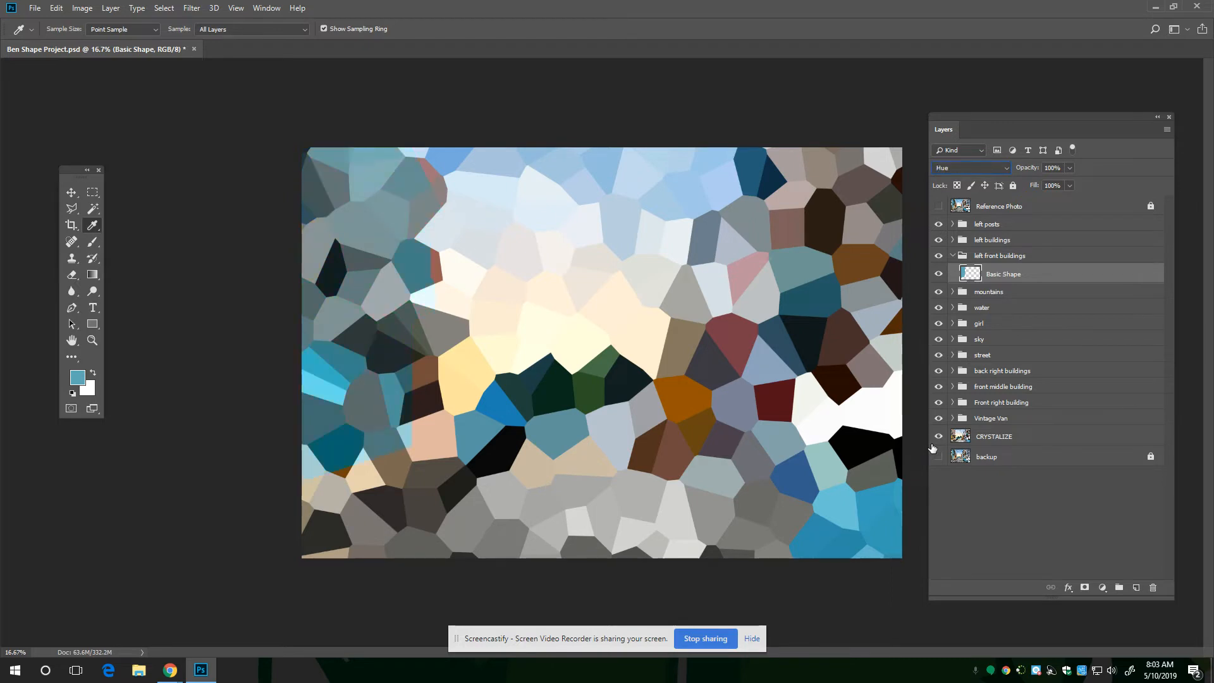
key("Up")
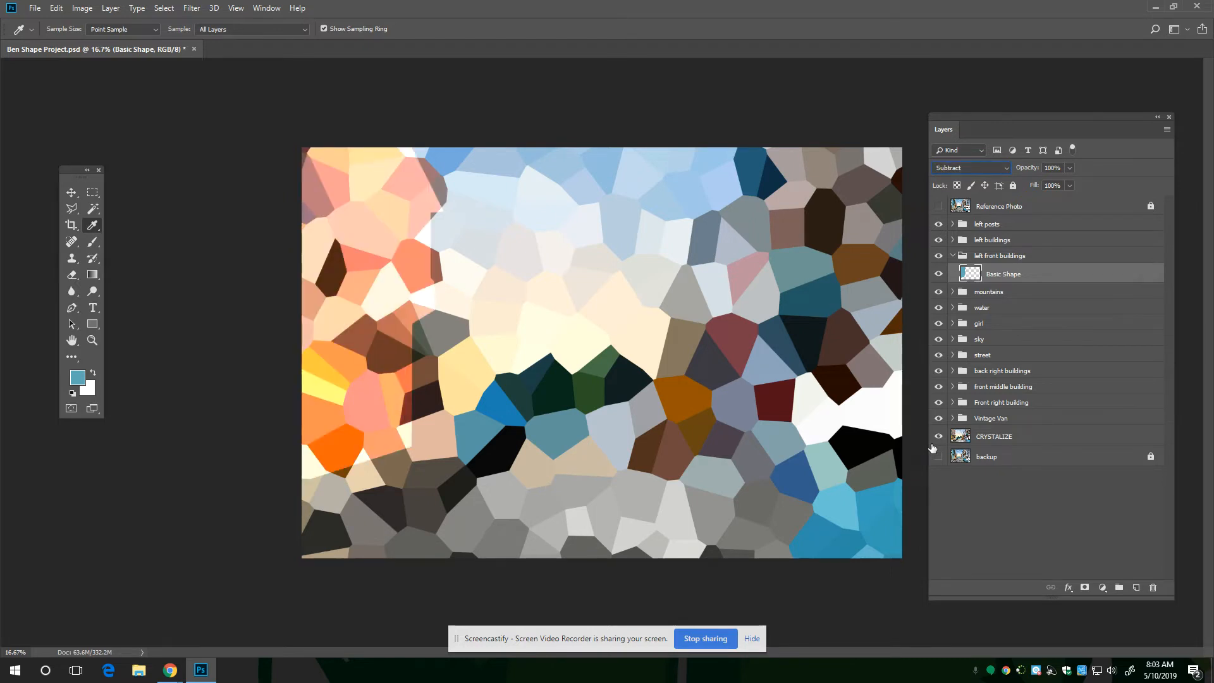
key("Up")
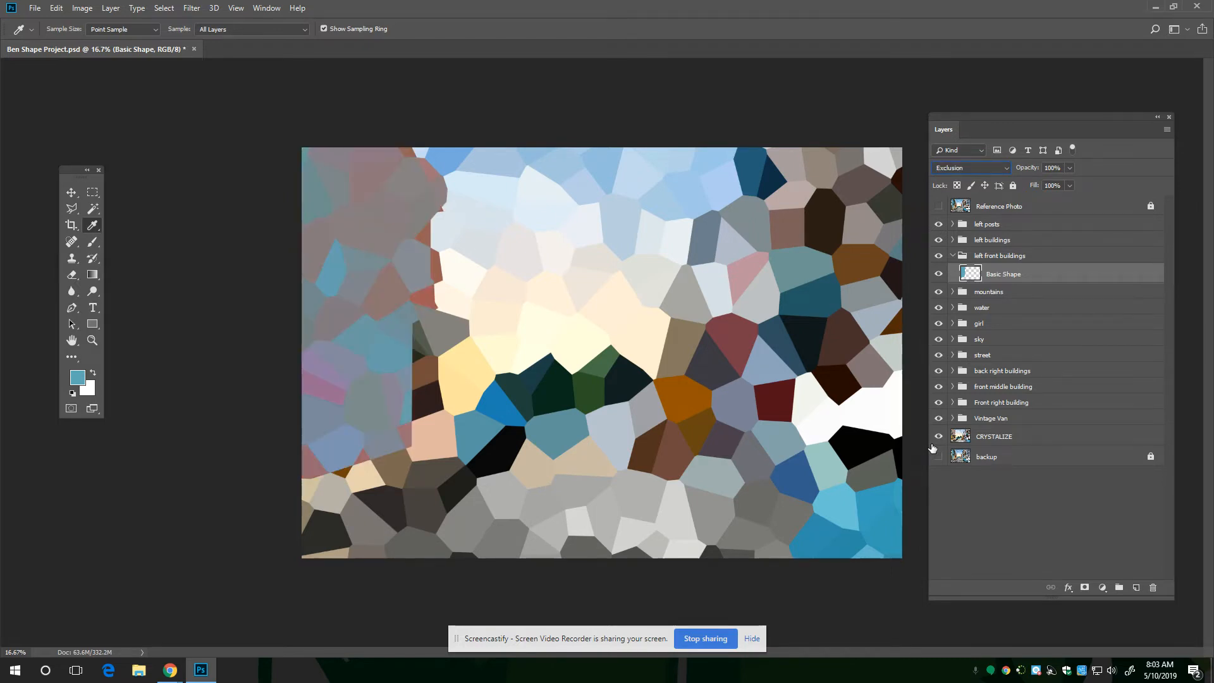
key("Up")
key("Up")
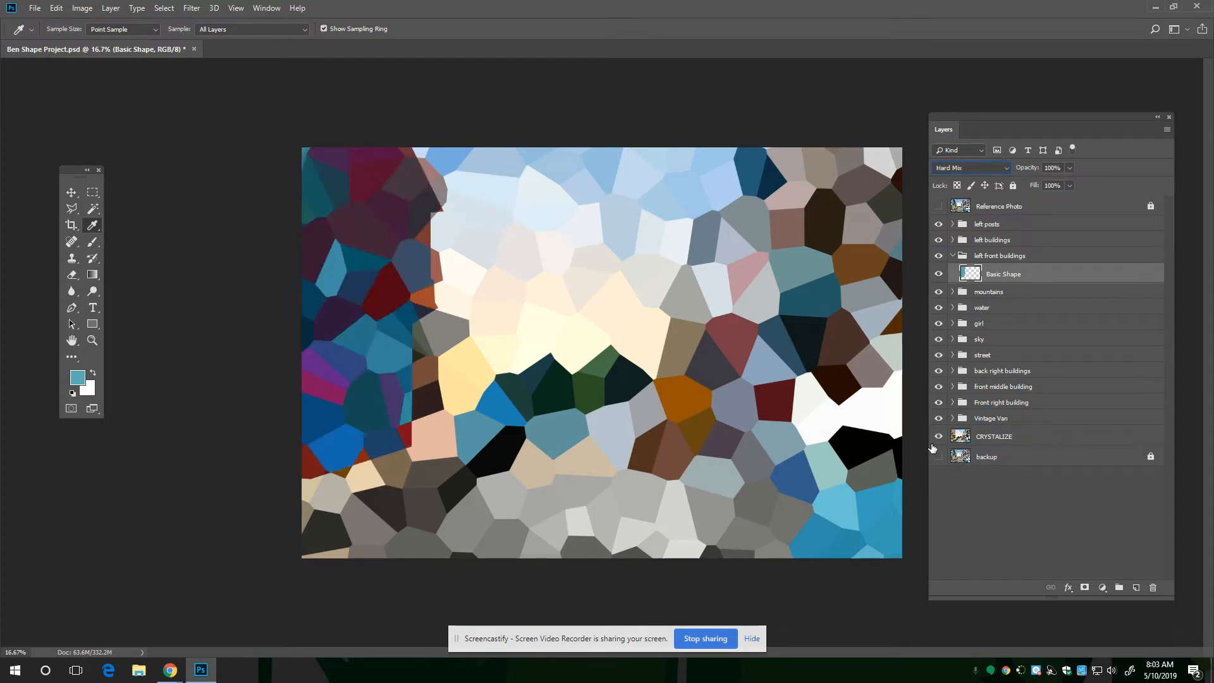
key("Up")
key("Up")
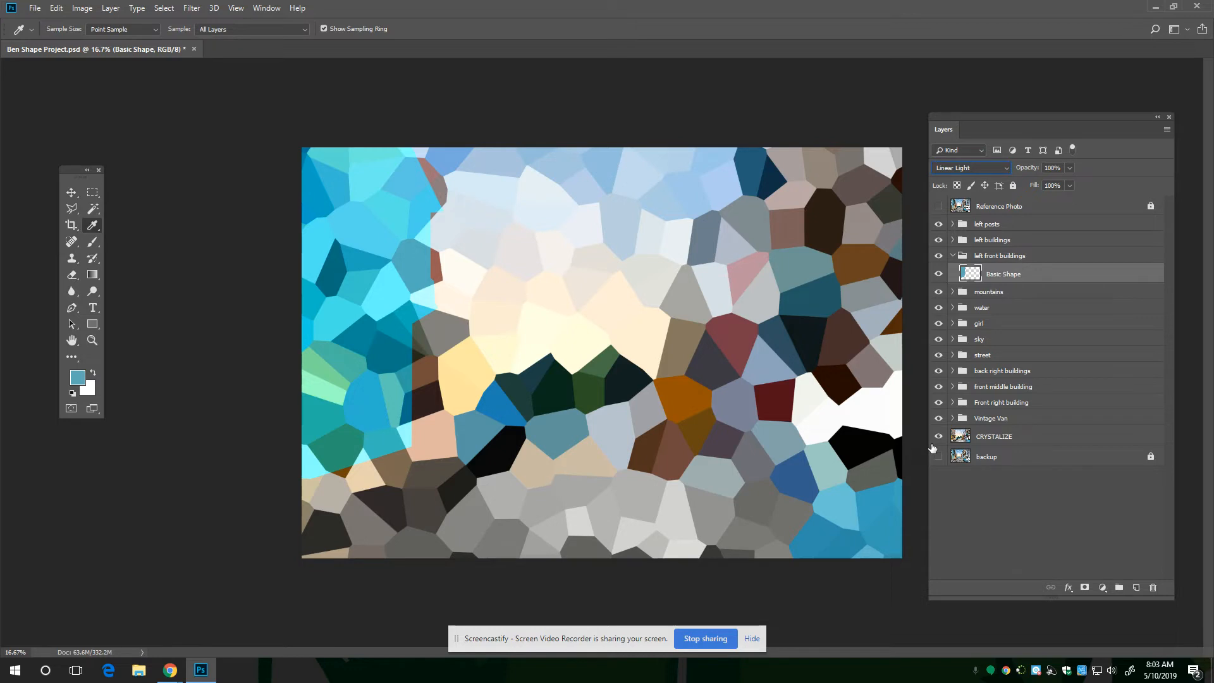
key("Up")
key("Up")
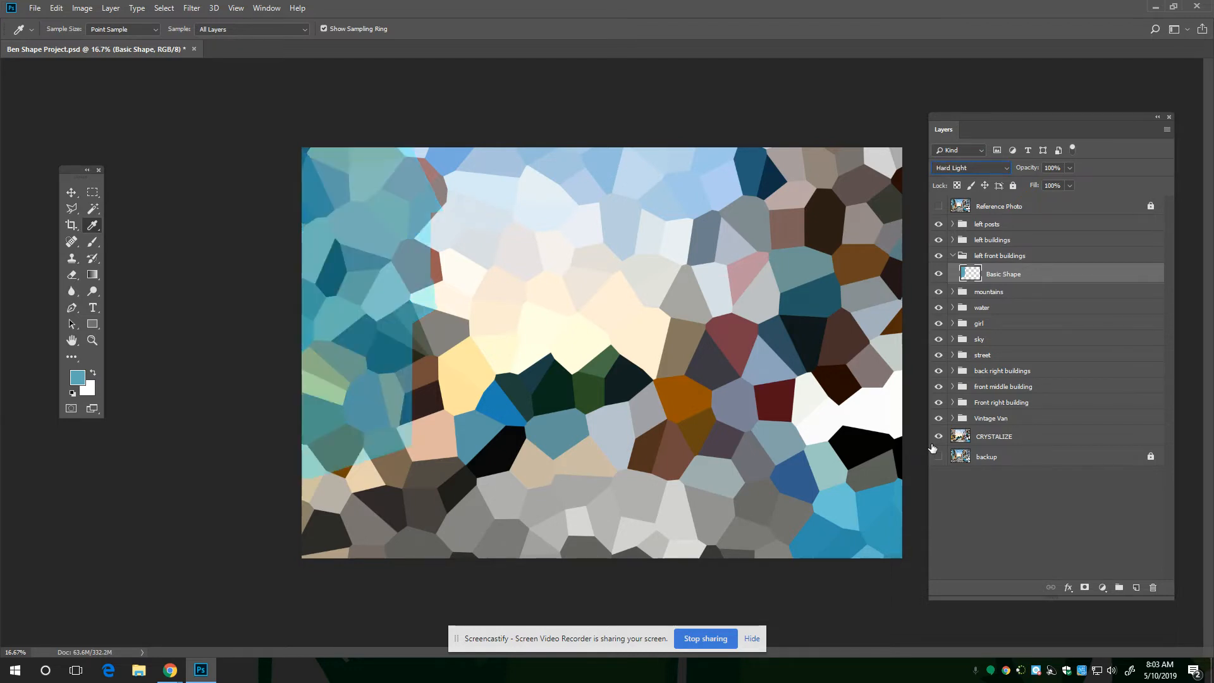
key("Up")
key("Up")
key("Up")
key("Up")
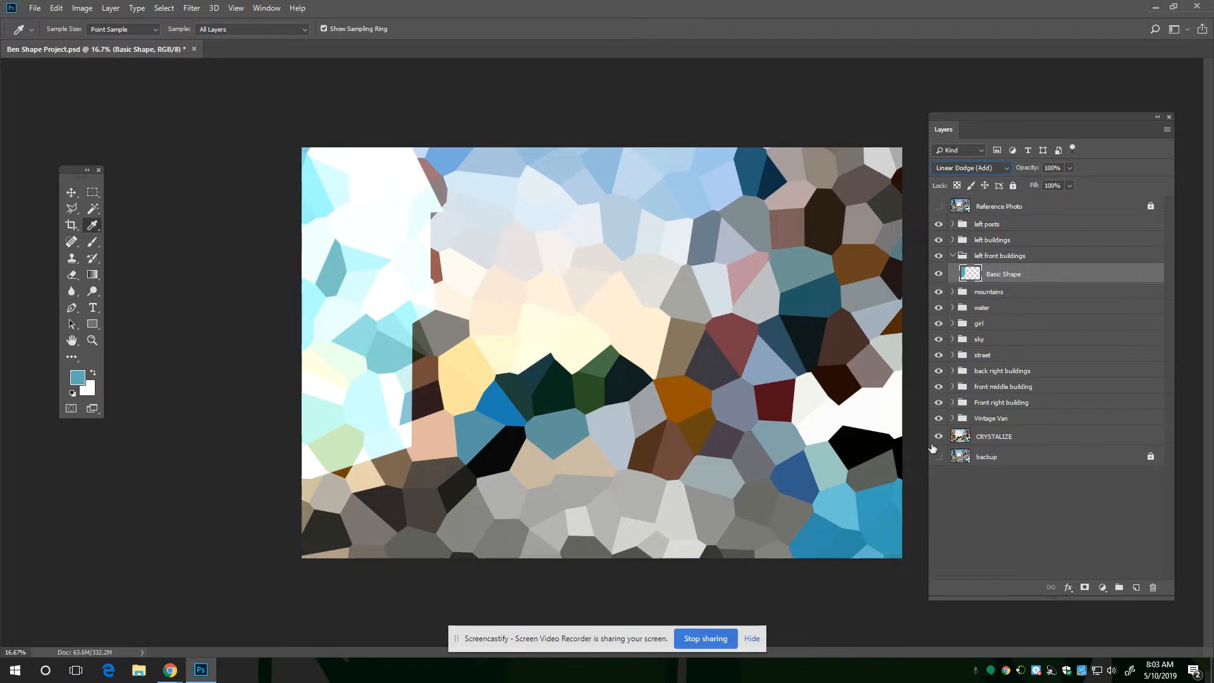
key("Up")
key("Up")
key("Up")
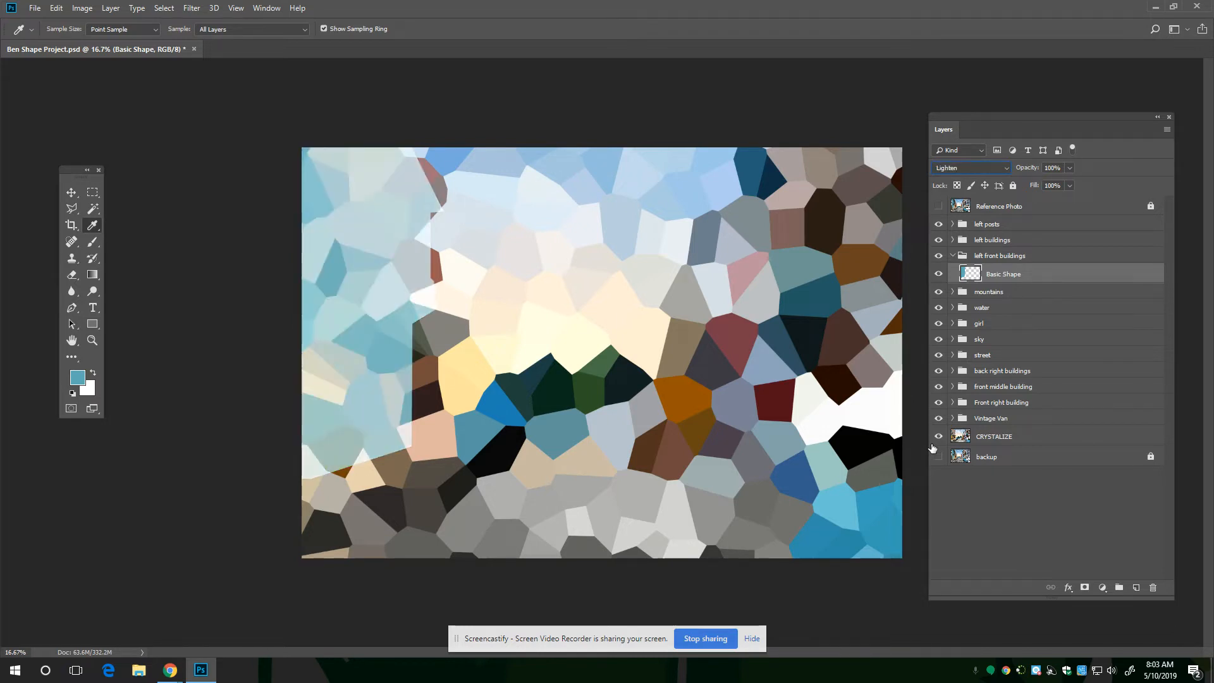
key("Up")
key("Up")
key("Up")
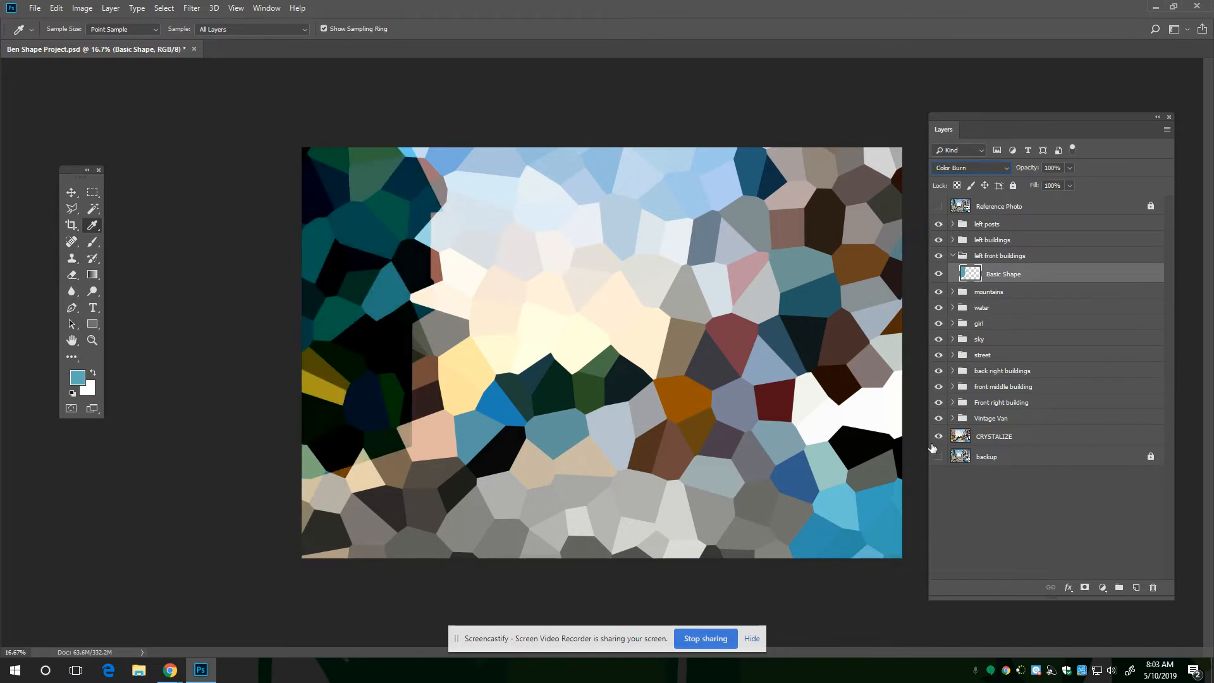
key("Up")
key("Up")
key("Up")
key("Up")
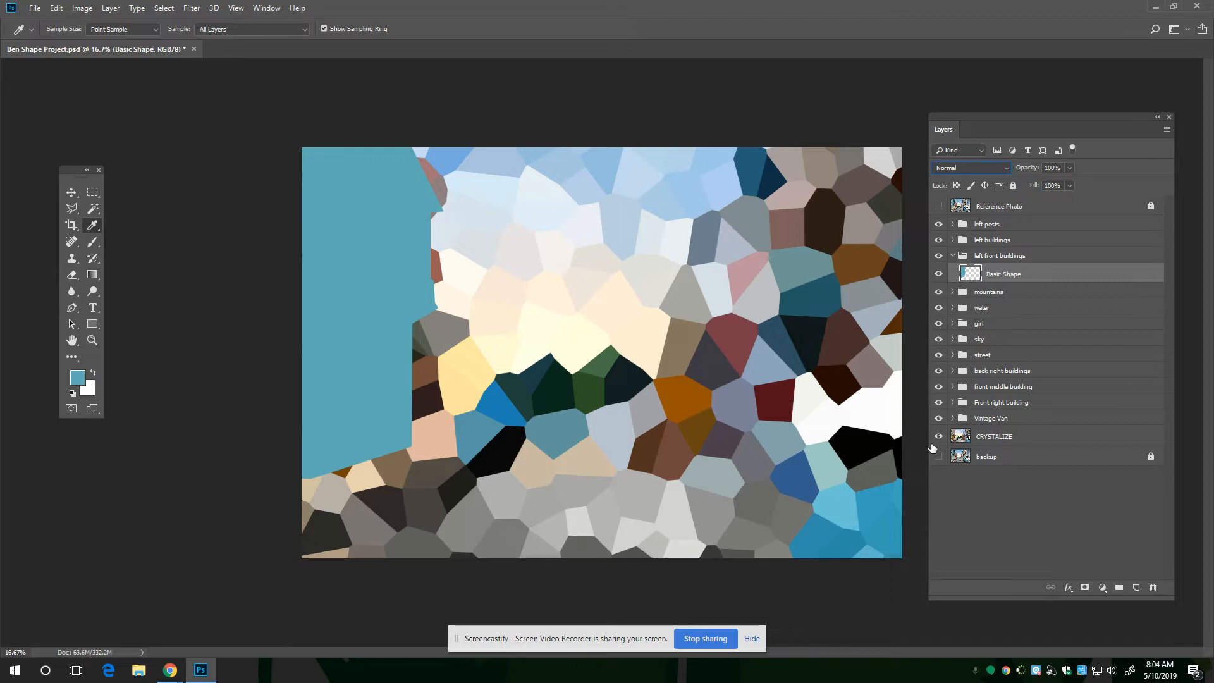
Step: Try out the blending modes on the Basic Shape layer, moving forward through the list from Normal to Luminosity
key("Down")
key("Down")
key("Down")
key("Down")
key("Down")
key("Down")
key("Down")
key("Down")
key("Down")
key("Down")
key("Down")
key("Down")
key("Down")
key("Down")
key("Down")
key("Down")
key("Down")
key("Down")
key("Down")
key("Down")
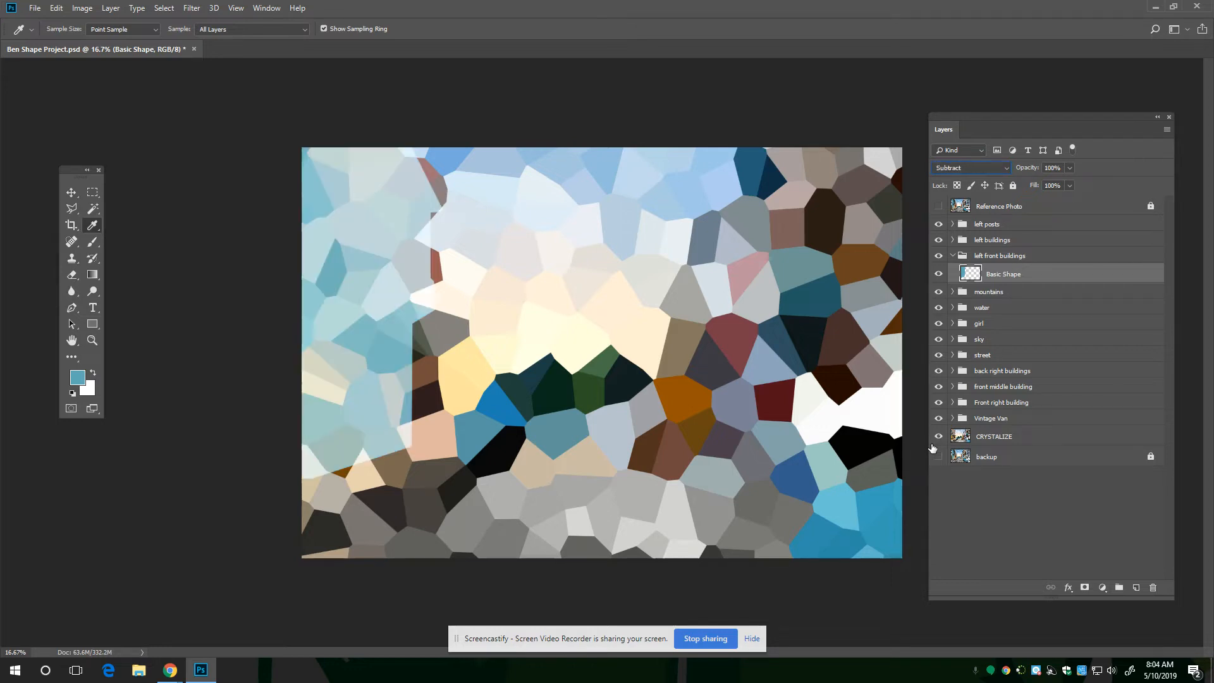
key("Down")
key("Down")
key("Down")
key("Down")
key("Down")
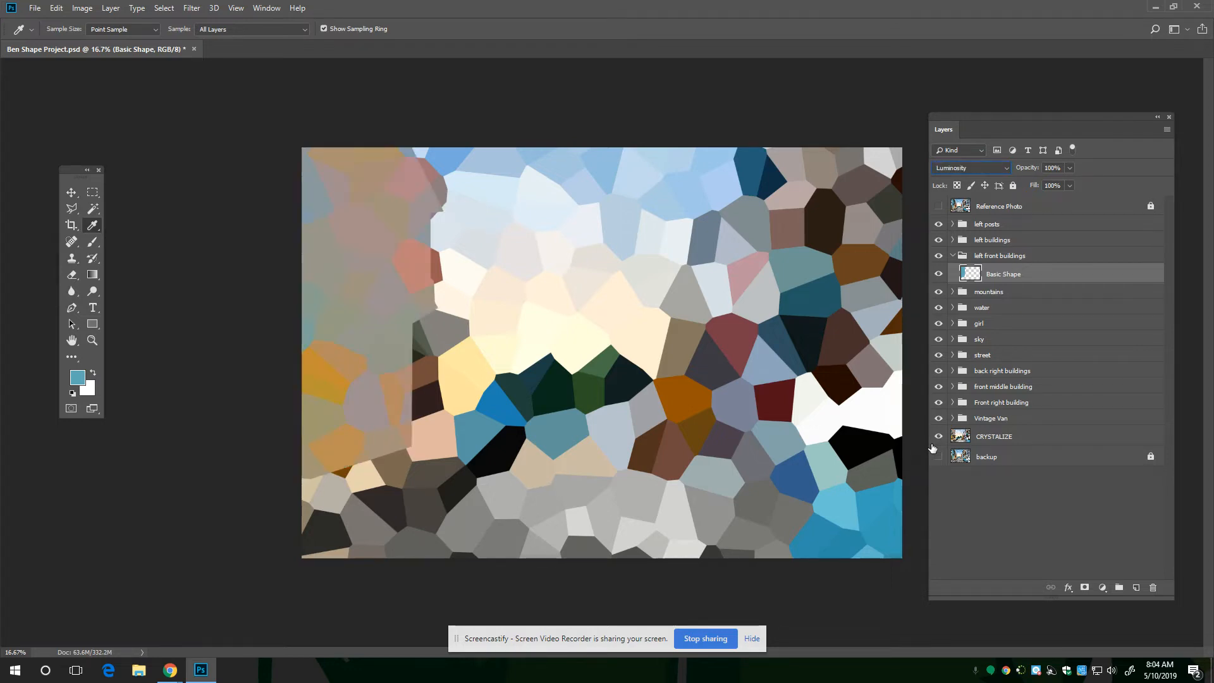
Step: Go back through the blending modes to Linear Light for the Basic Shape layer and lower its opacity to 78%
key("Up")
key("Up")
key("Up")
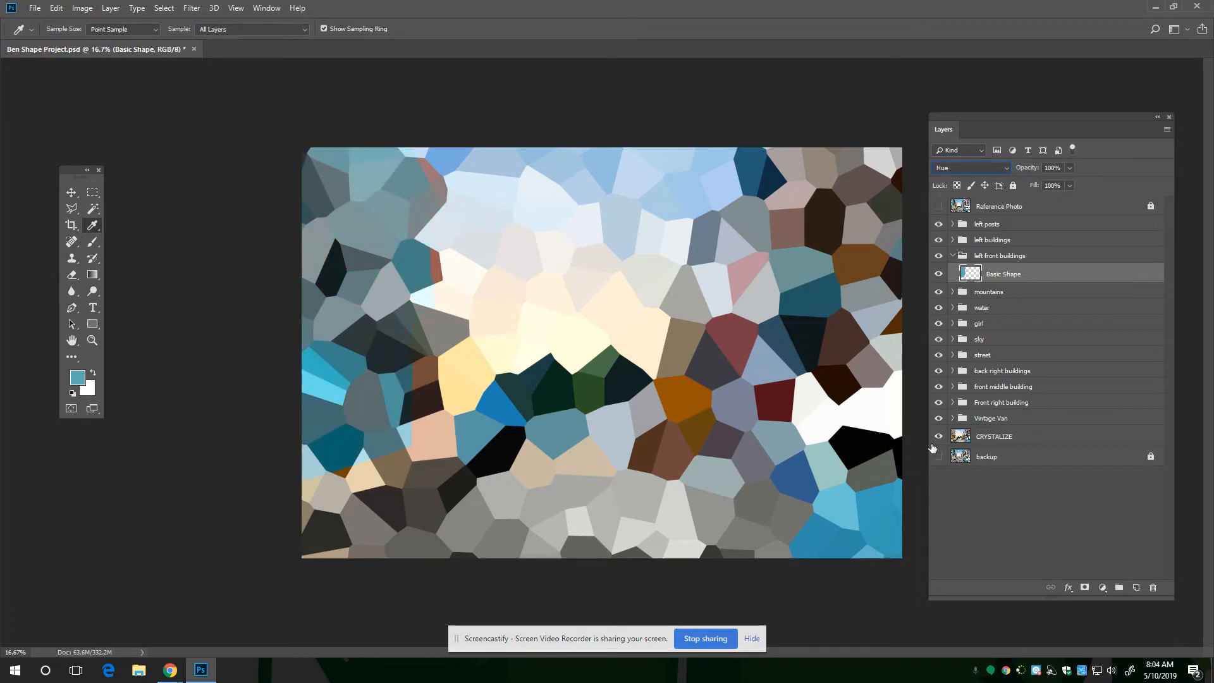
key("Up")
key("Up")
key("Up")
key("Up")
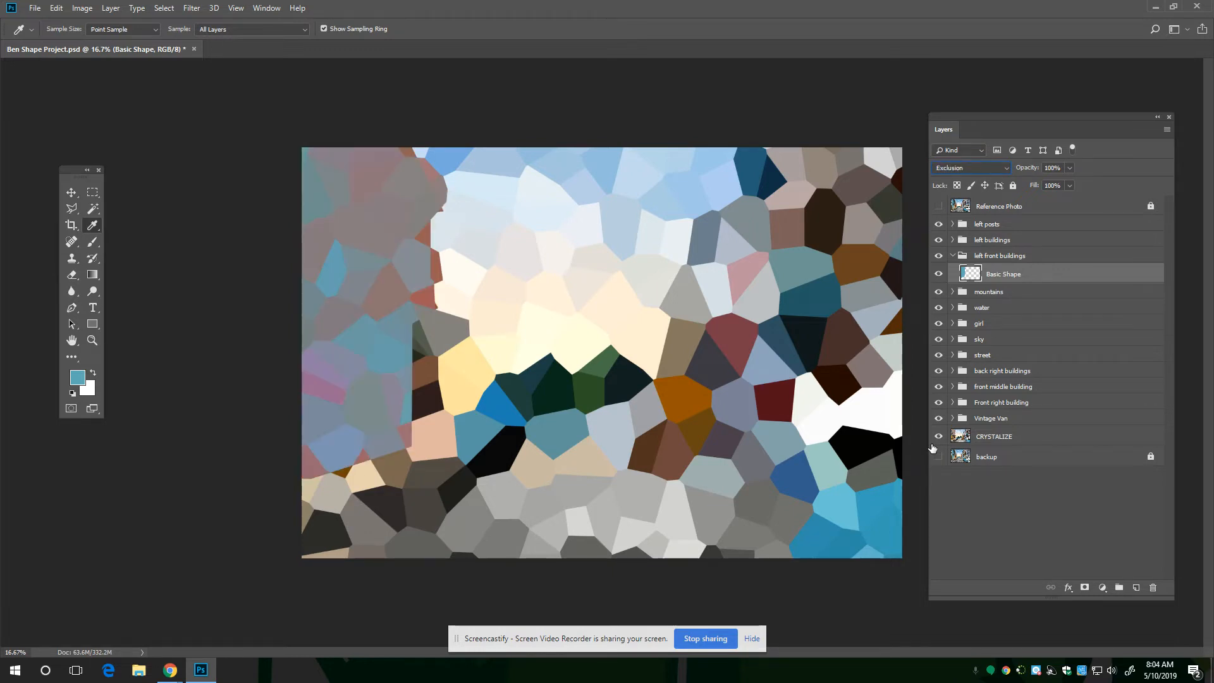
key("Down")
key("shift+minus")
key("shift+minus")
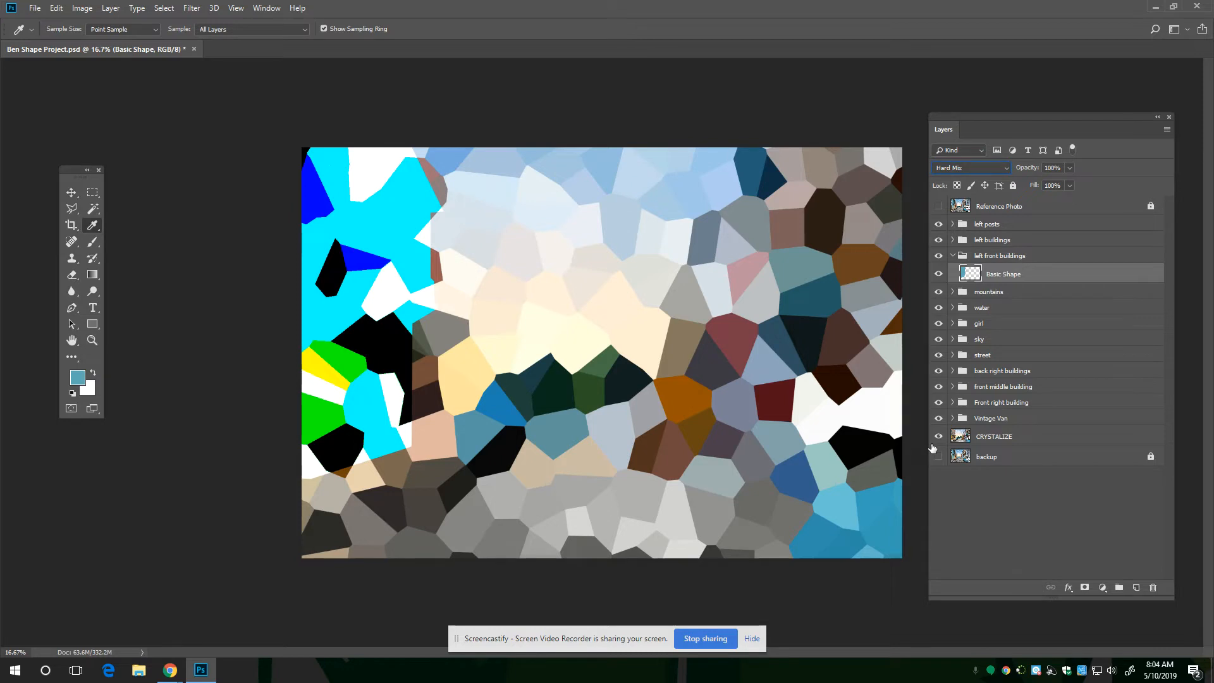
key("shift+minus")
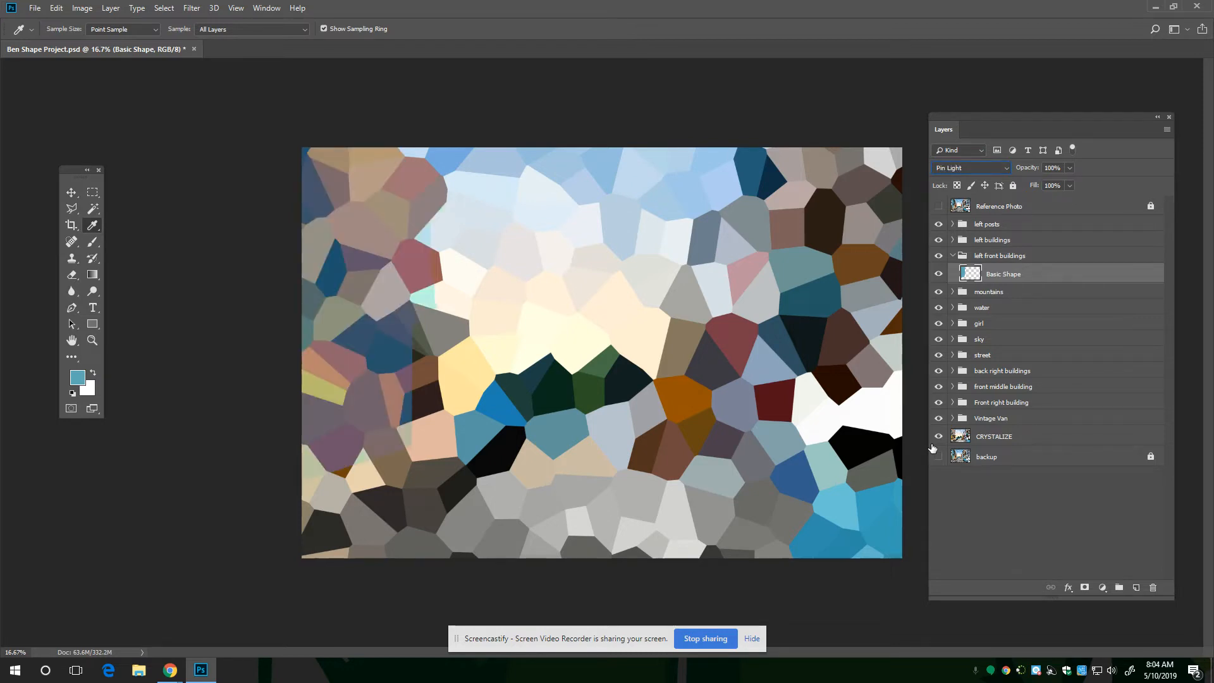
key("shift+minus")
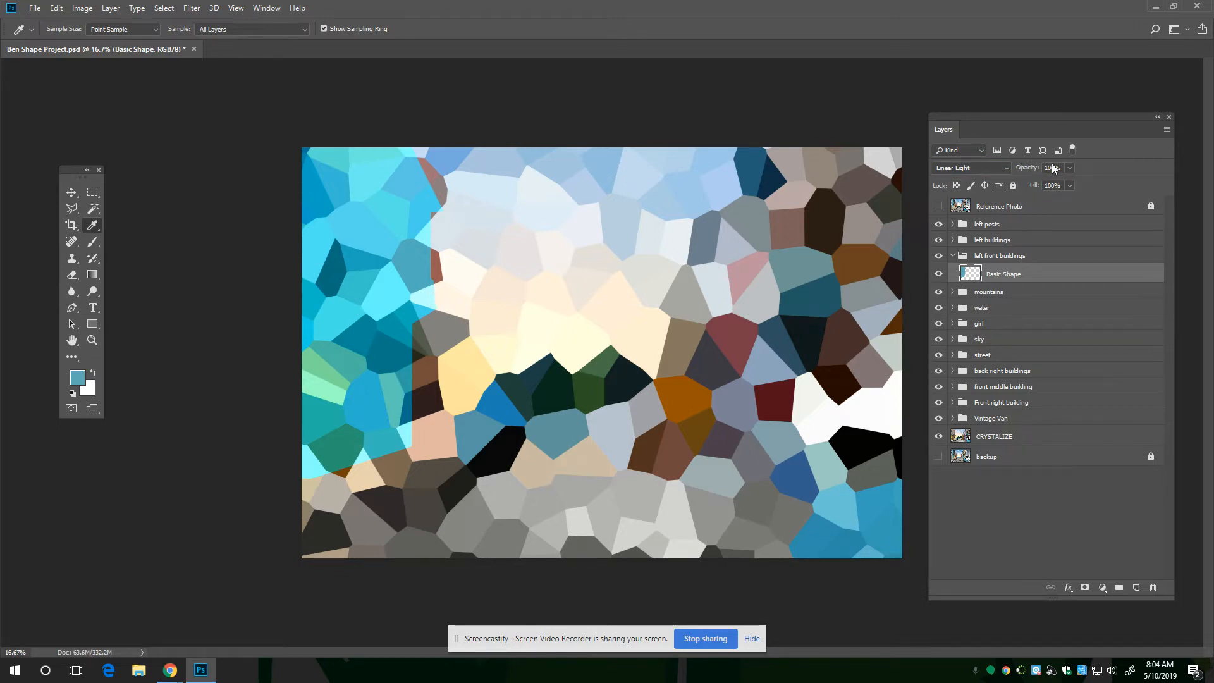
left_click(1069, 168)
left_click(1057, 182)
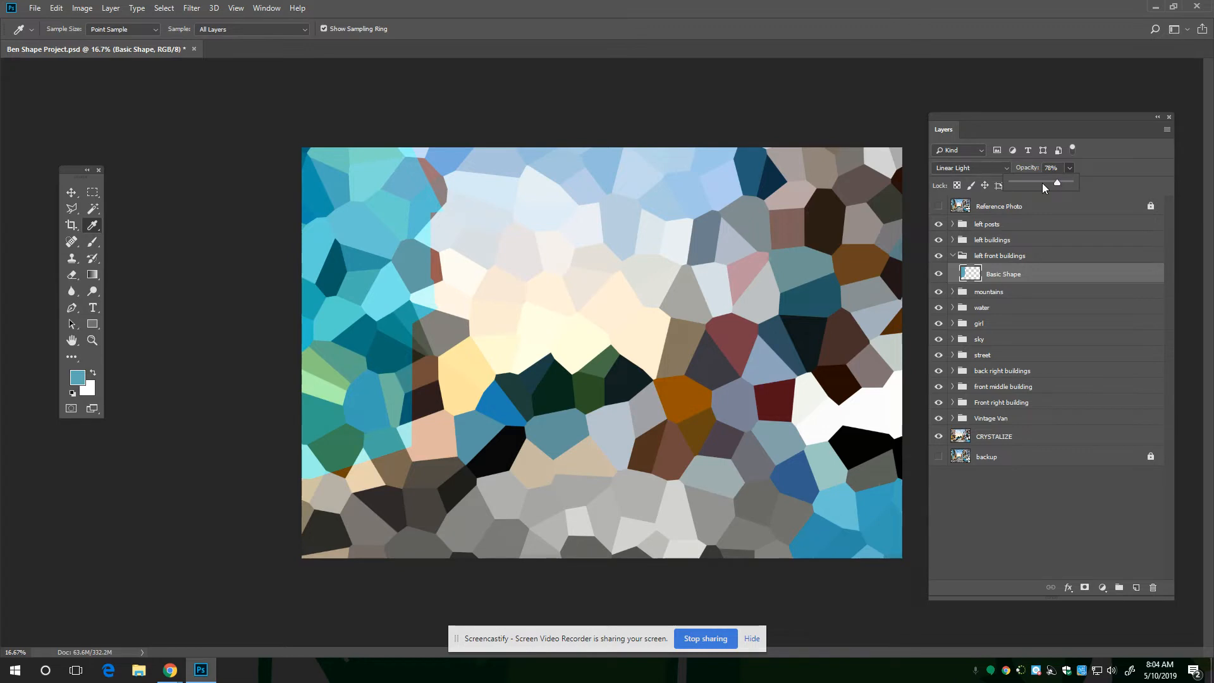
key("Return")
Step: Collapse the left front buildings group and look through its blending modes, keeping Pass Through
left_click(954, 256)
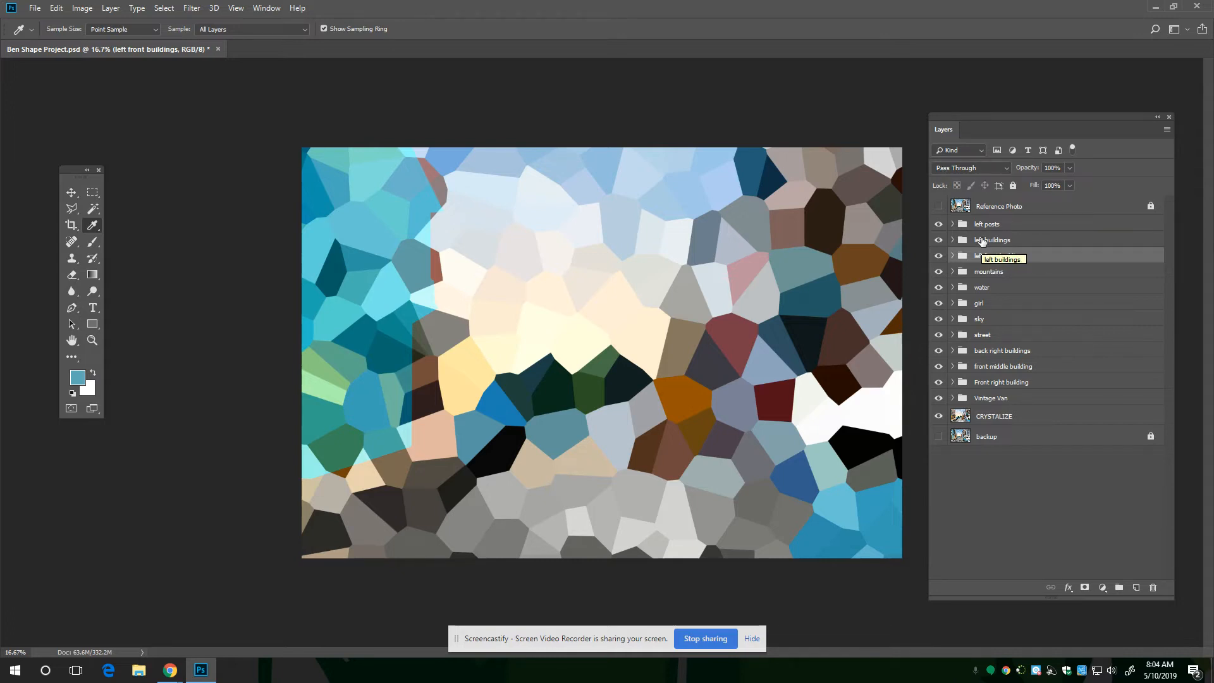
left_click(1008, 168)
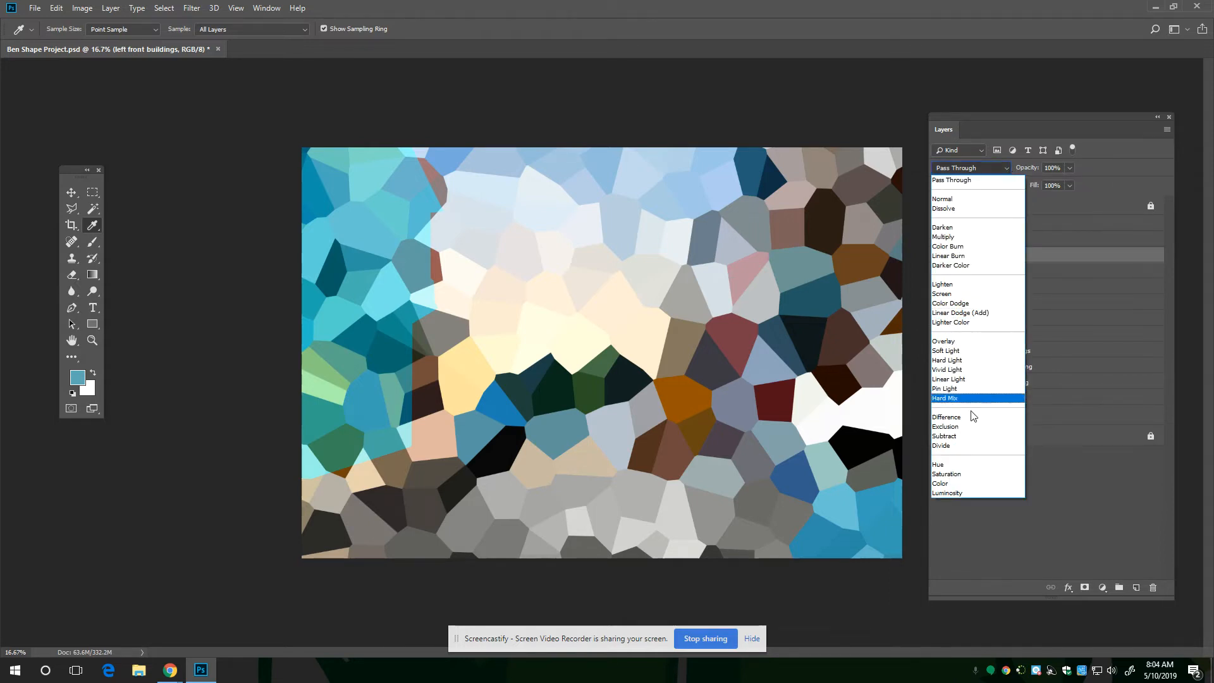
left_click(969, 180)
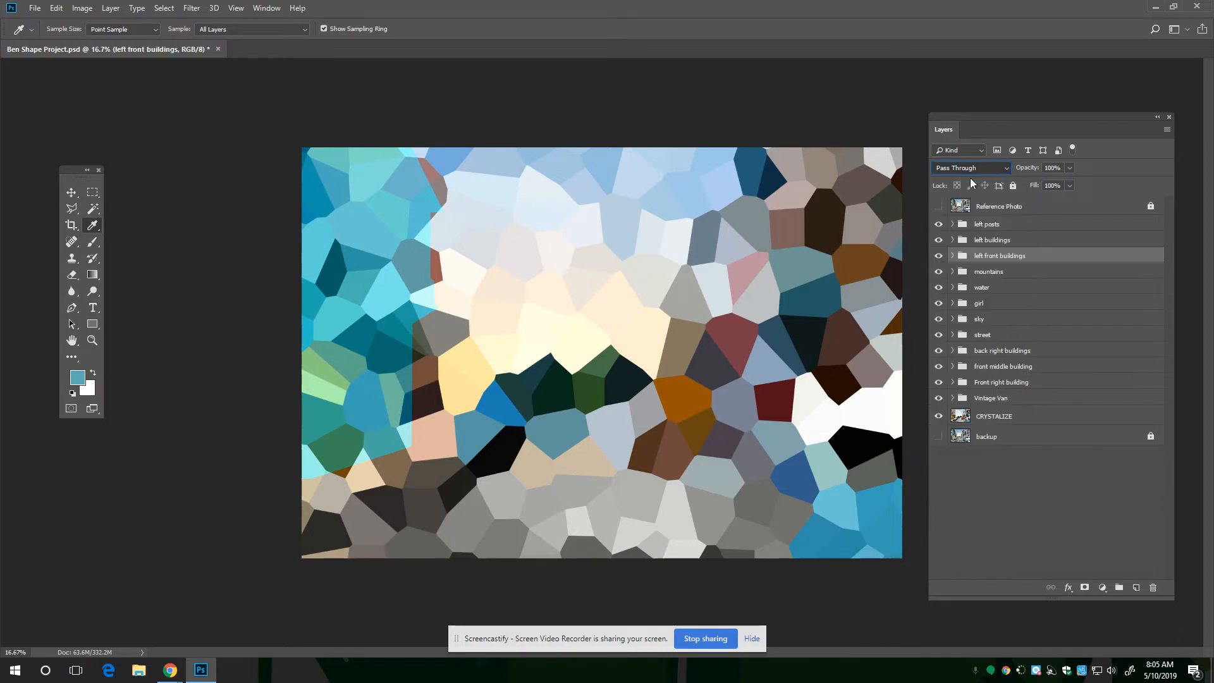
Step: Expand the left front buildings group, set its Basic Shape layer to Normal blending and toggle the layer's visibility off and on
left_click(953, 256)
left_click(1026, 275)
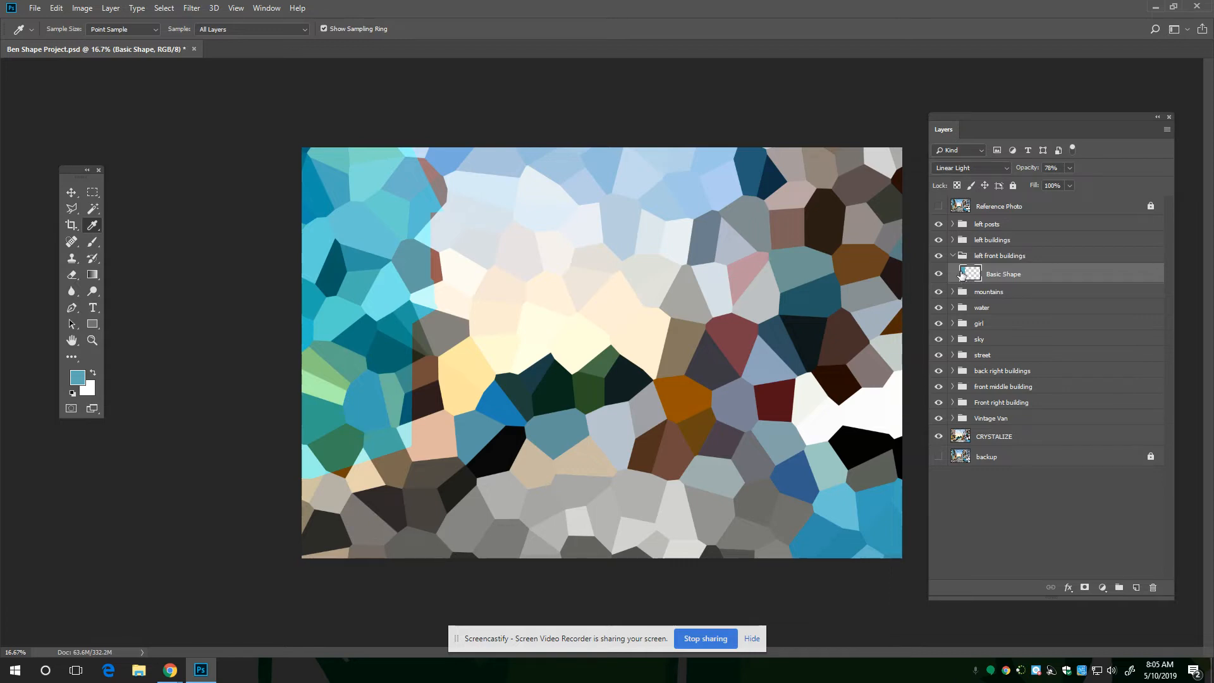
left_click(1005, 167)
left_click(994, 178)
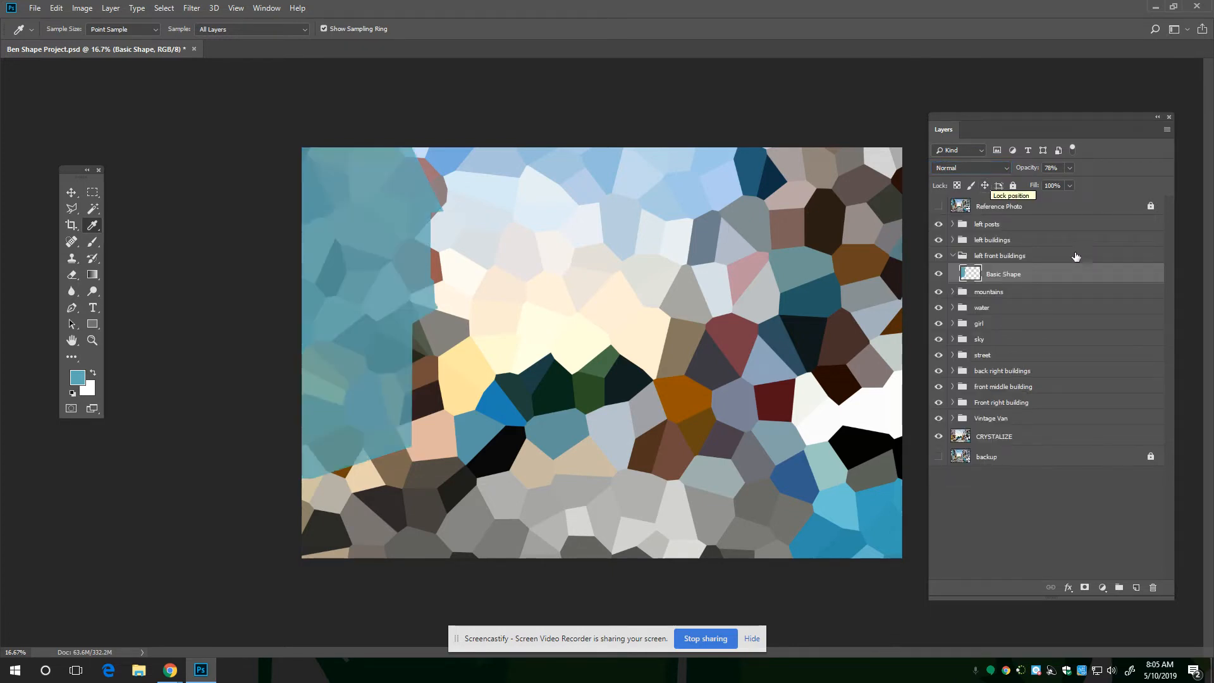
left_click(939, 274)
left_click(939, 274)
Step: Load the Basic Shape layer's outline as a selection, fill it with the bluer foreground color #5d98b6, and deselect
left_click(974, 274, "ctrl")
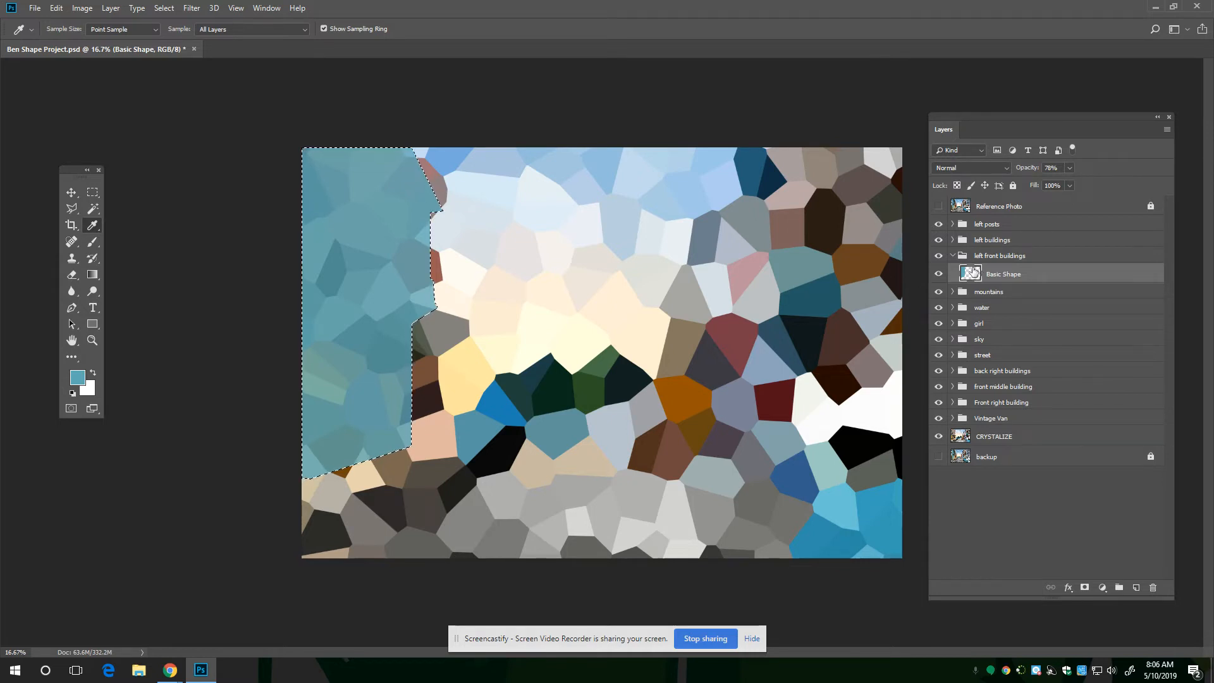
left_click(76, 380)
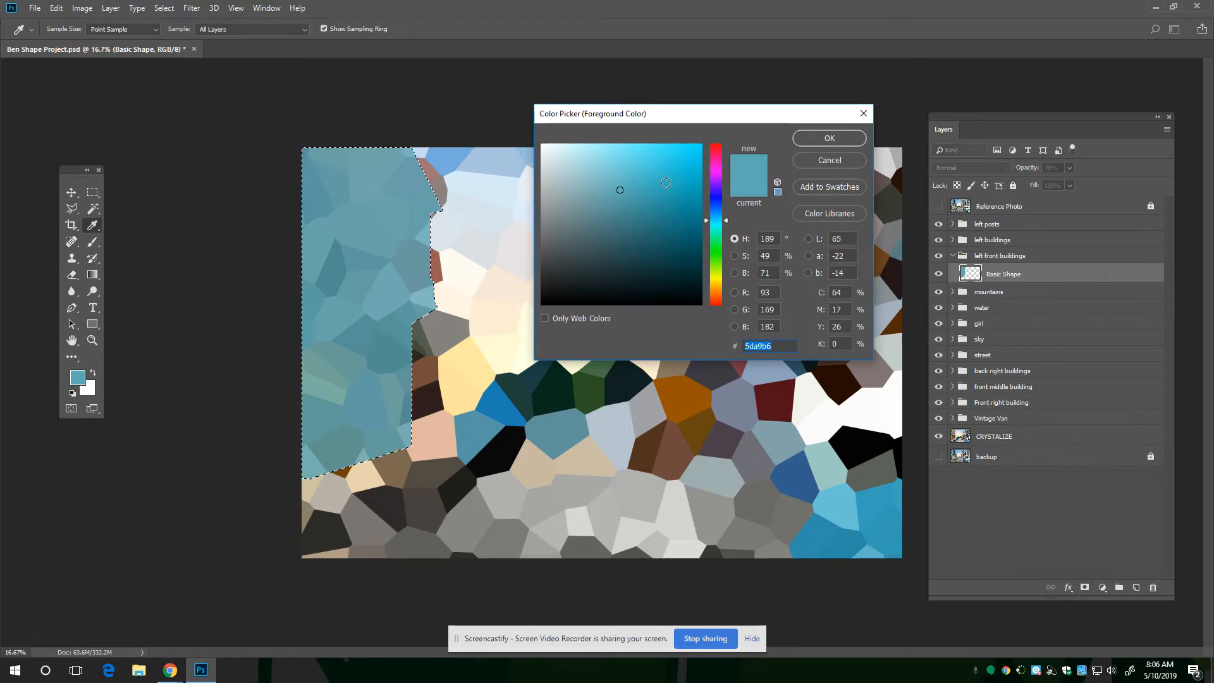
left_click(719, 217)
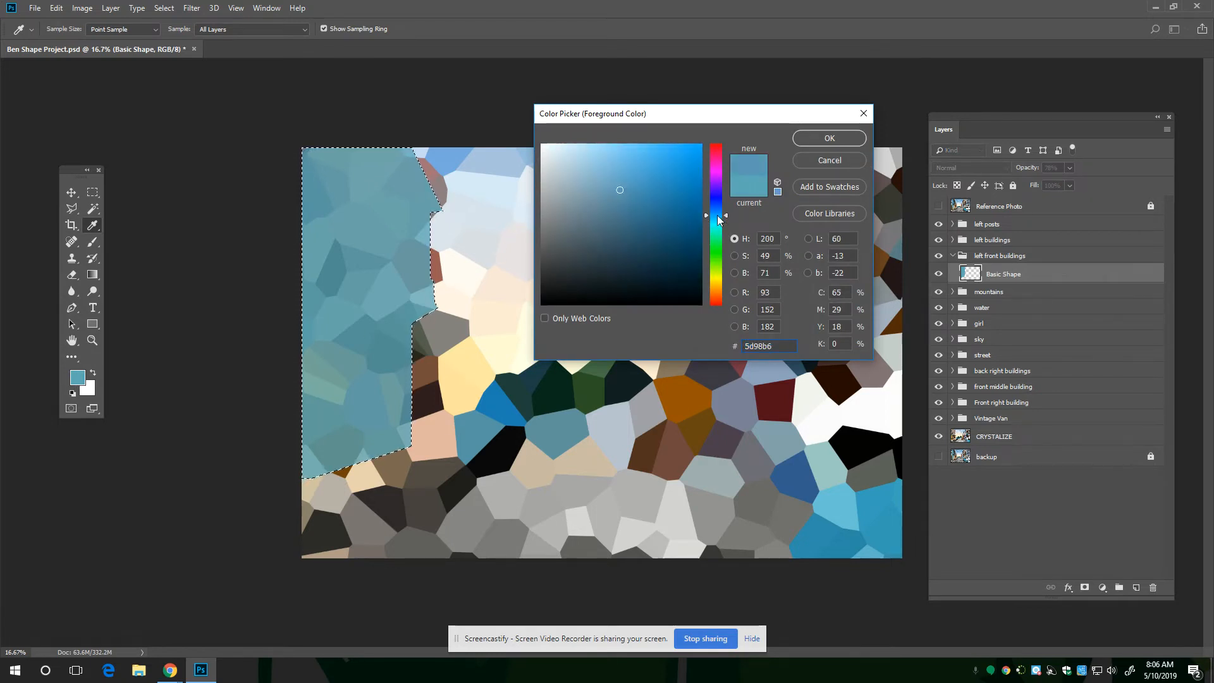
left_click(810, 138)
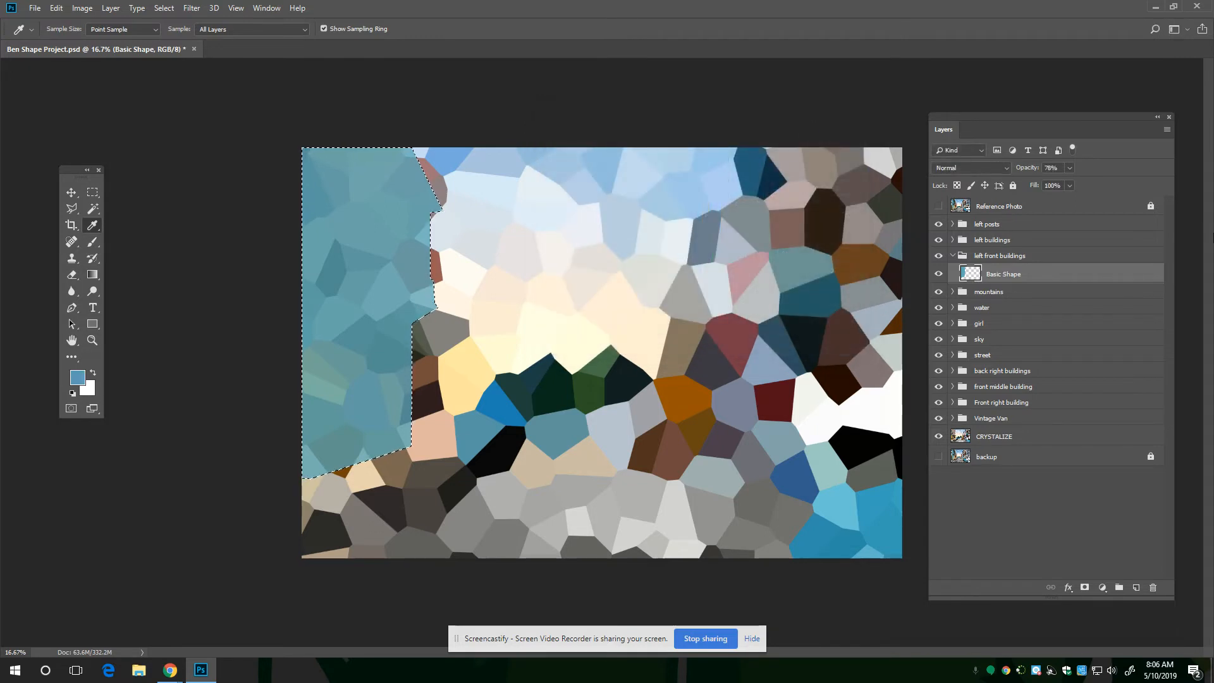
key("shift+F5")
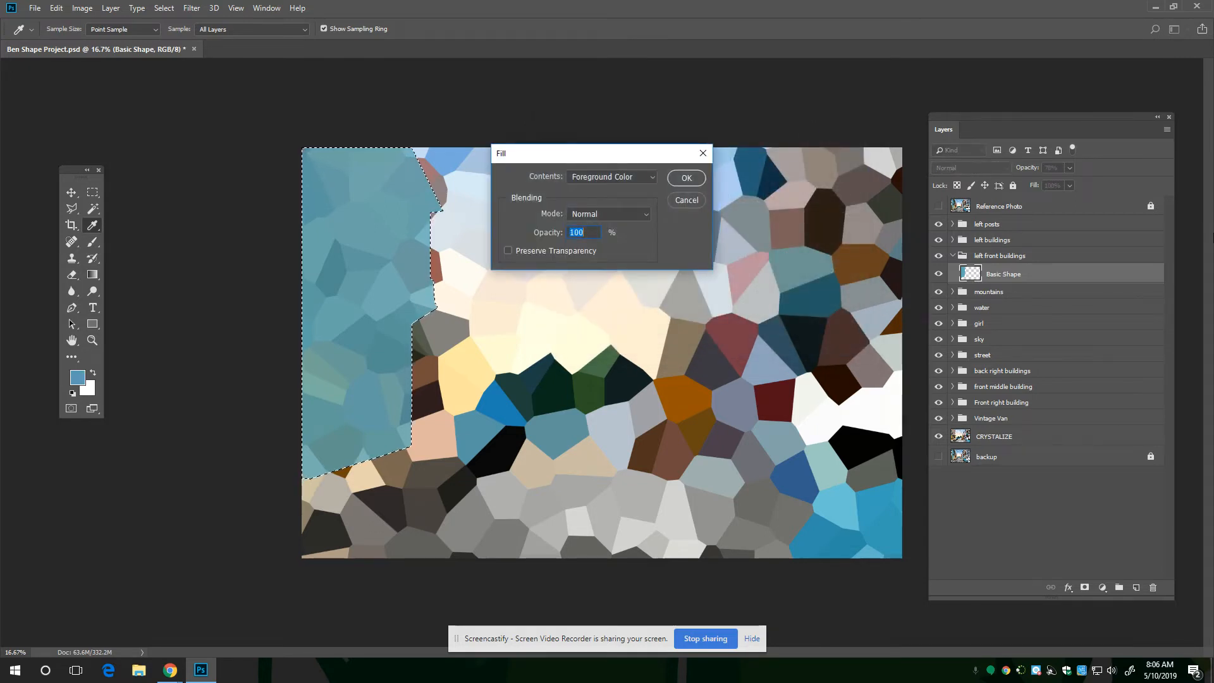
key("Return")
key("ctrl+d")
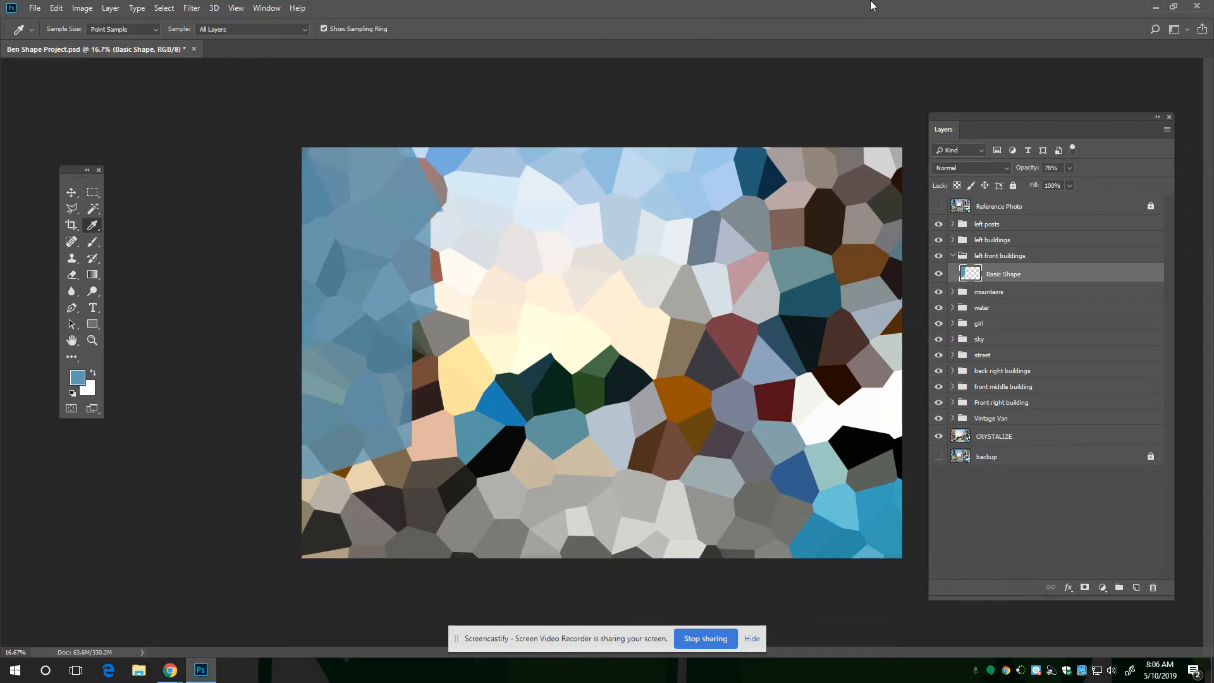
Step: Set the recolored Basic Shape layer's blending mode to Linear Light and collapse the left front buildings group
left_click(996, 167)
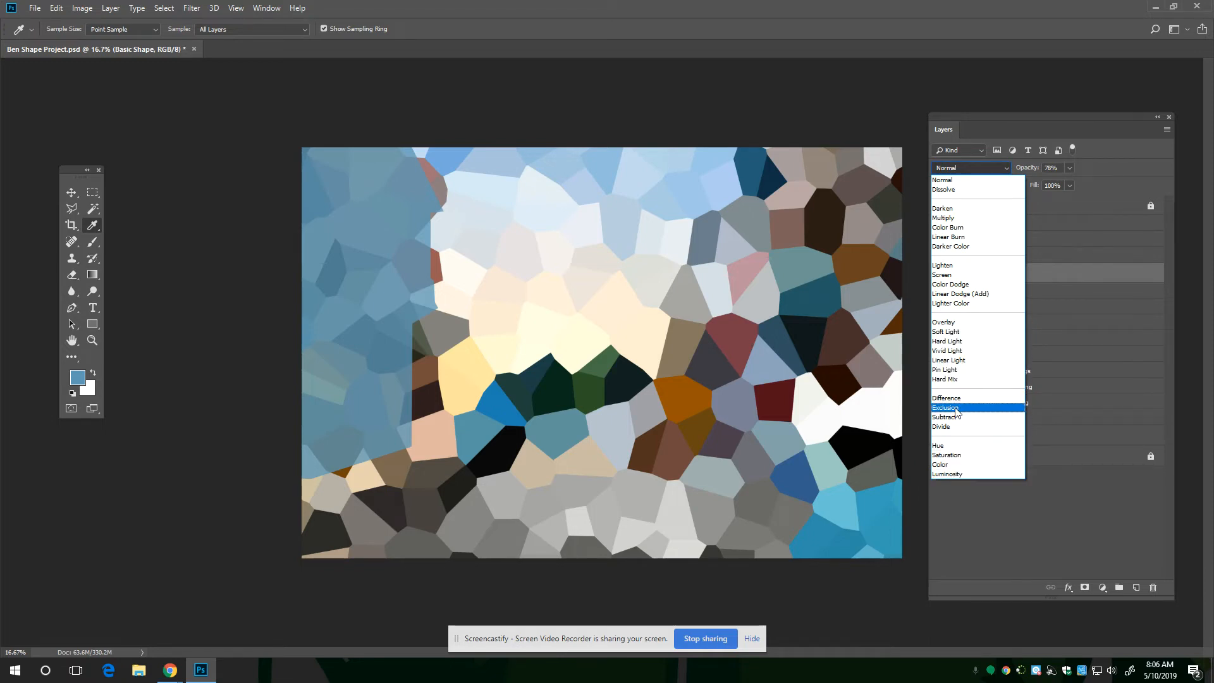
left_click(951, 359)
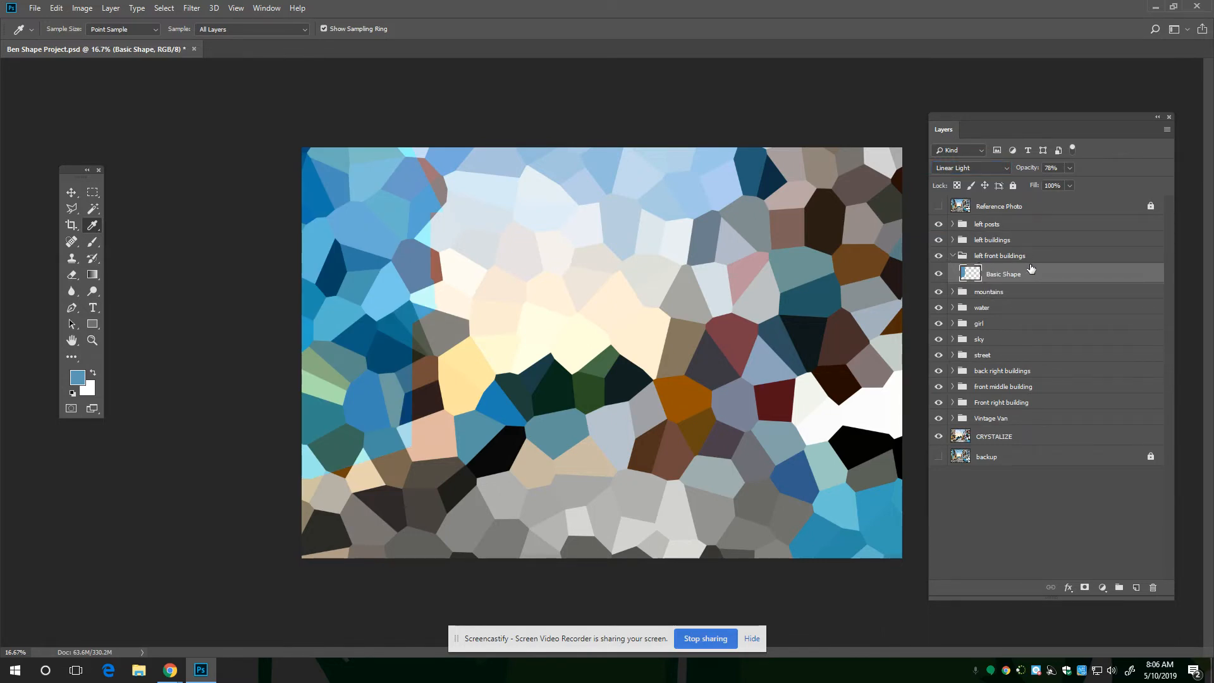
left_click(952, 257)
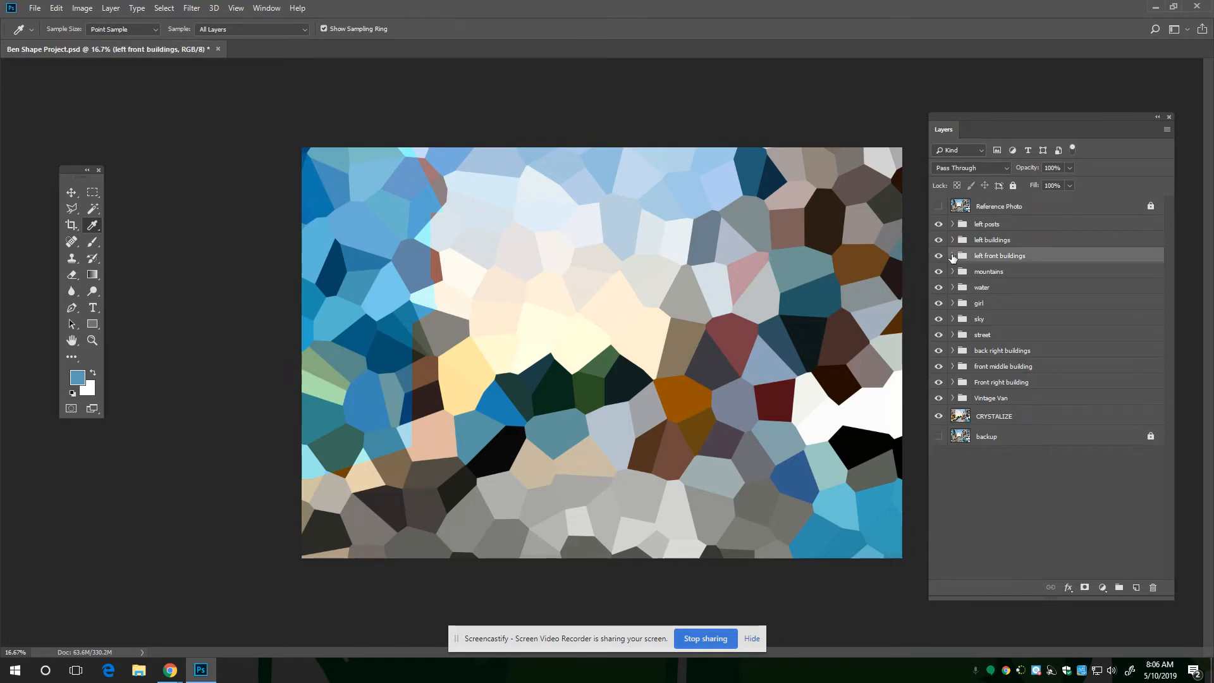
Step: Show the Reference Photo layer and make the Basic Shape layer inside the left buildings group active
left_click(938, 207)
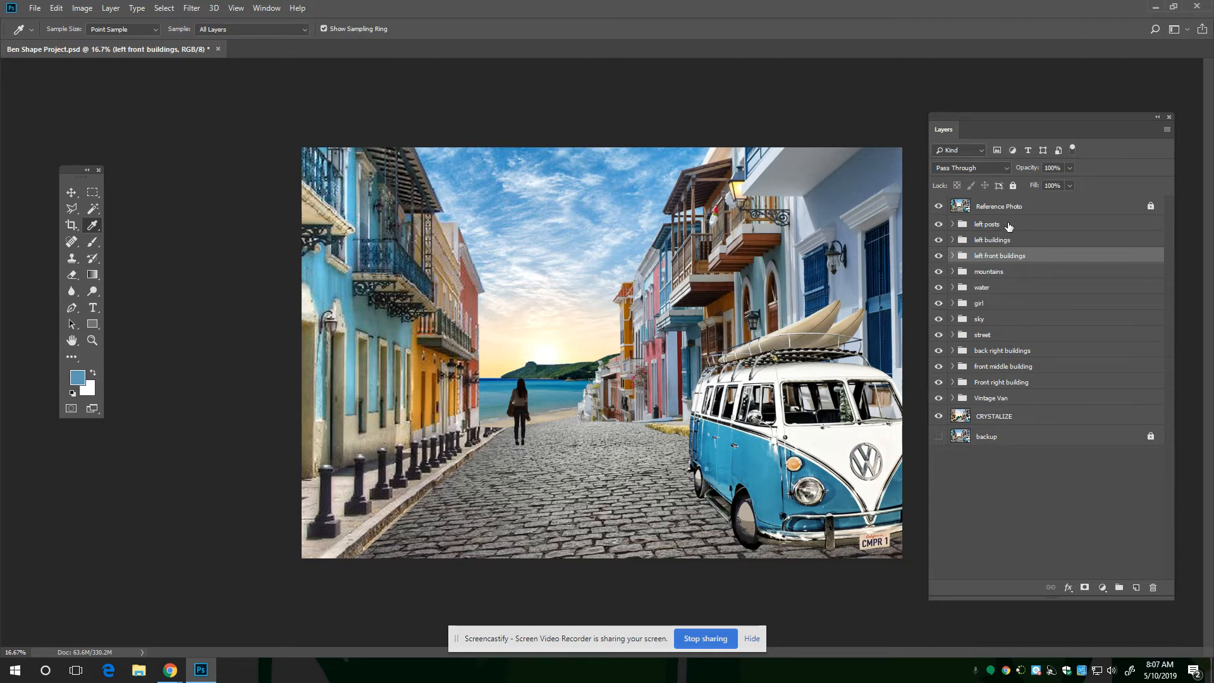
left_click(1006, 244)
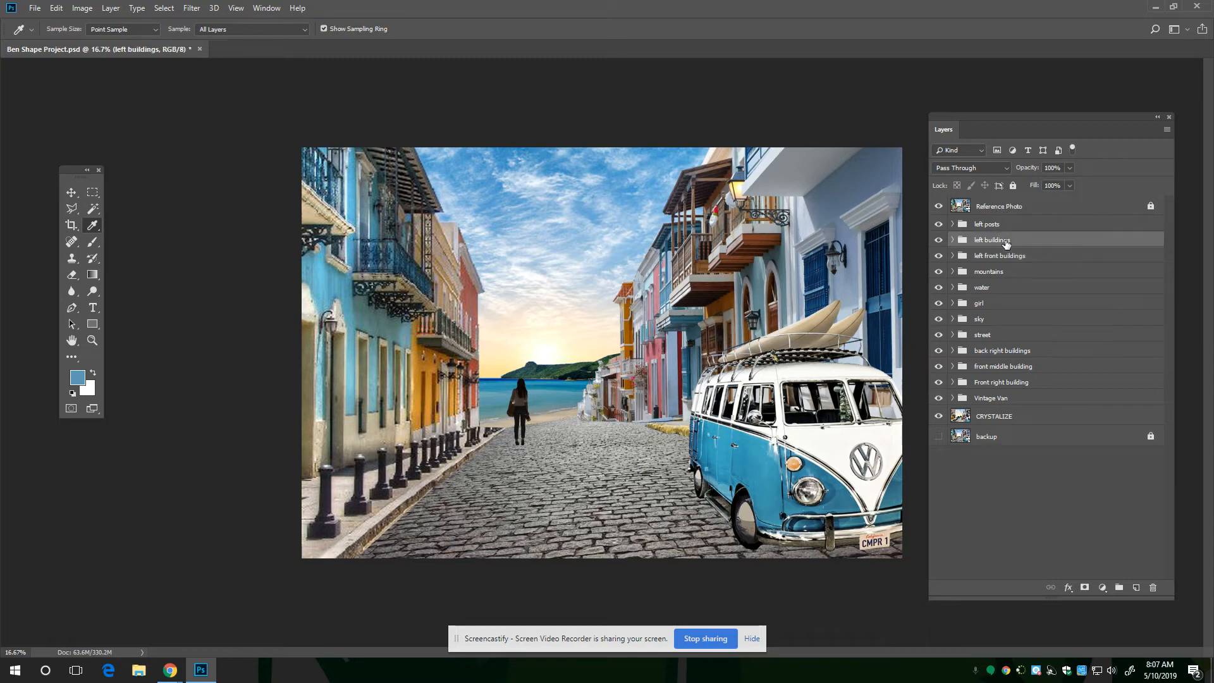
left_click(952, 241)
left_click(1030, 265)
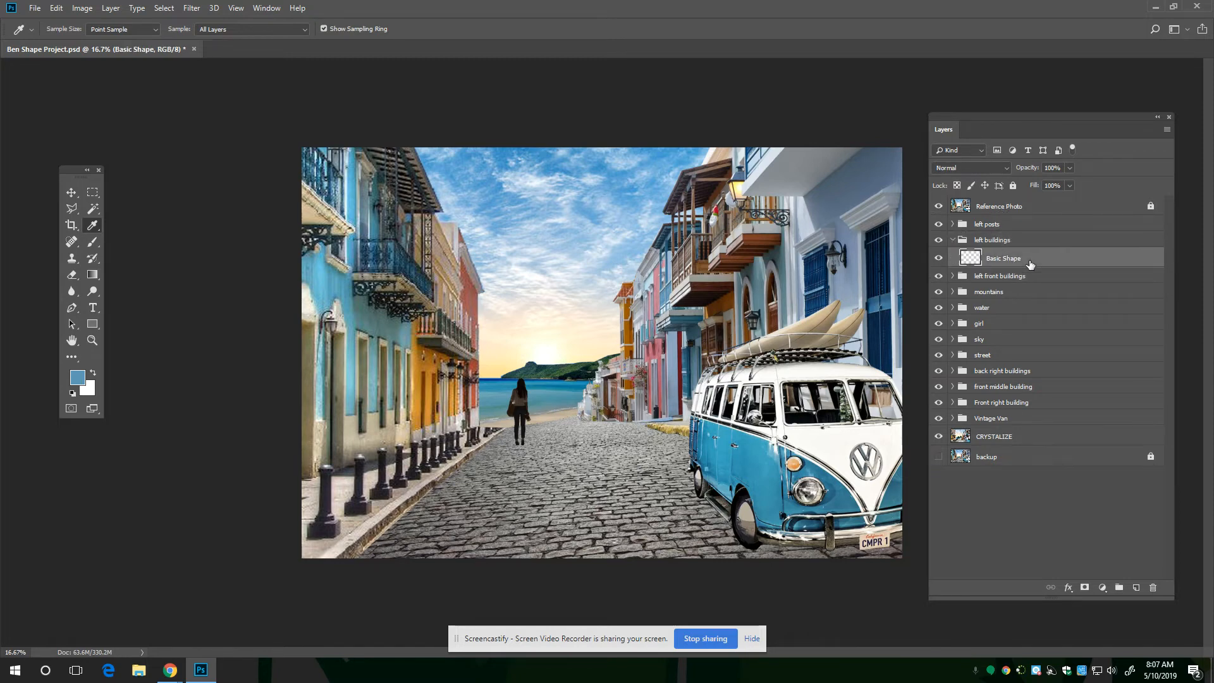
Step: Outline the yellow and red buildings behind the blue one with the Polygonal Lasso, from the rooflines down to the sidewalk posts
key("l")
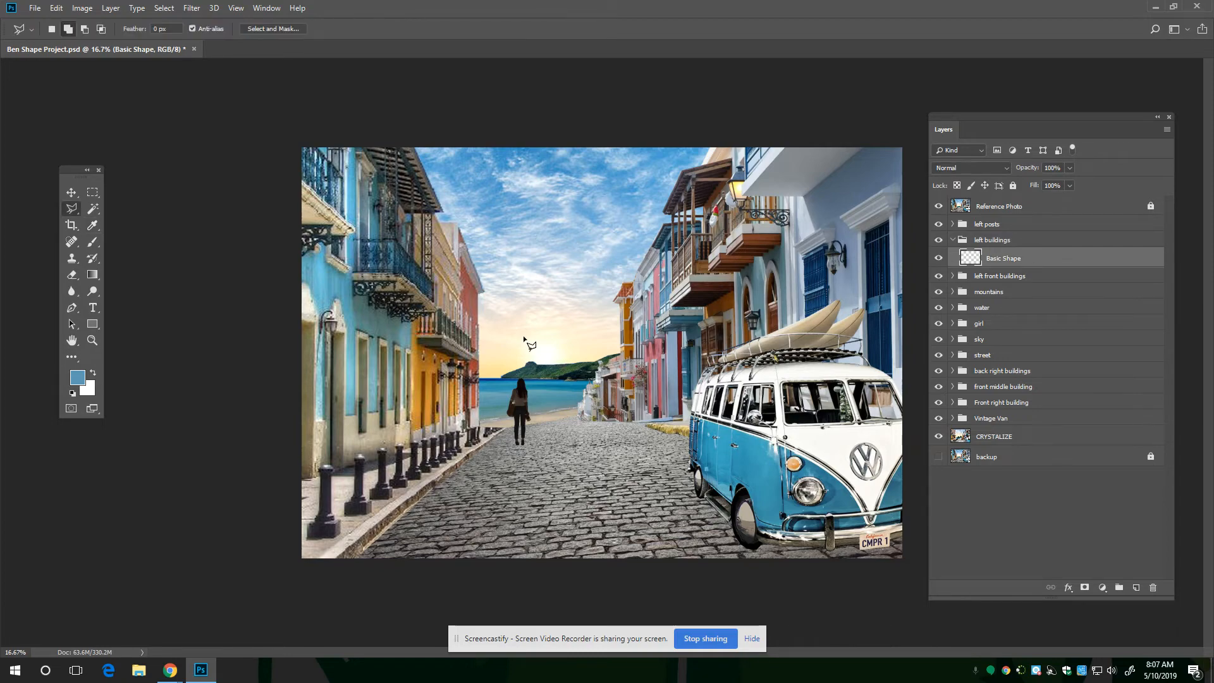
key("ctrl+plus")
key("ctrl+plus")
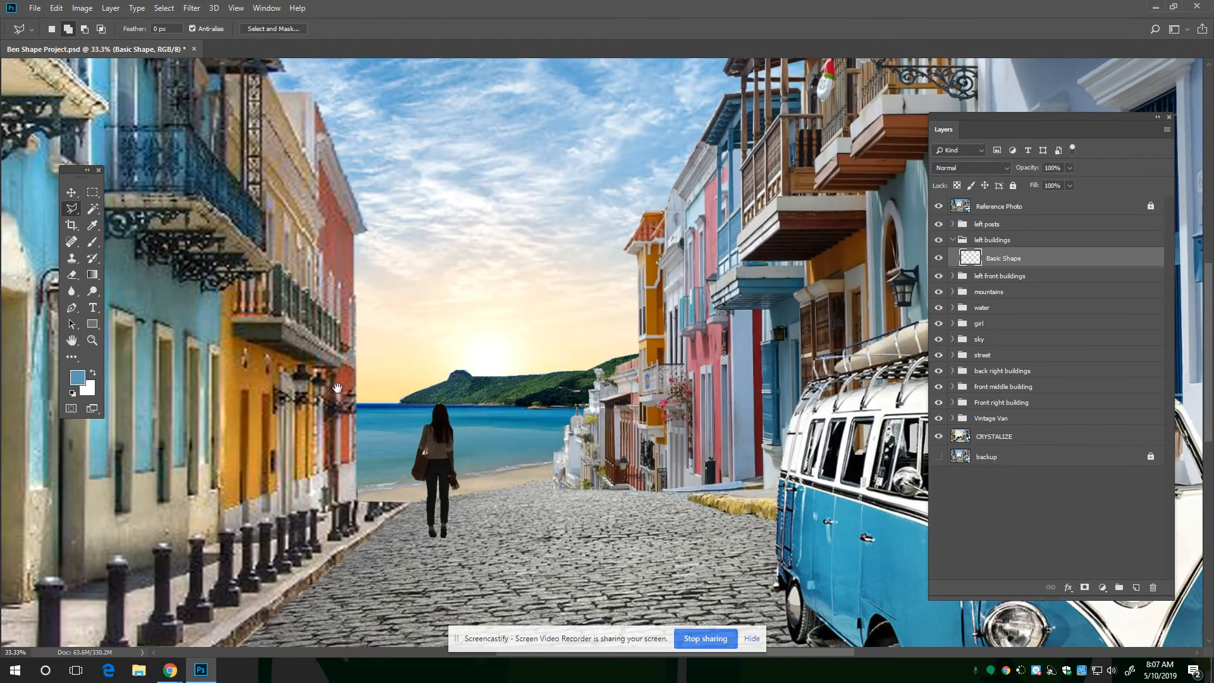
mouse_move(337, 389)
left_mouse_down()
mouse_move(544, 477)
mouse_move(497, 544)
left_mouse_up()
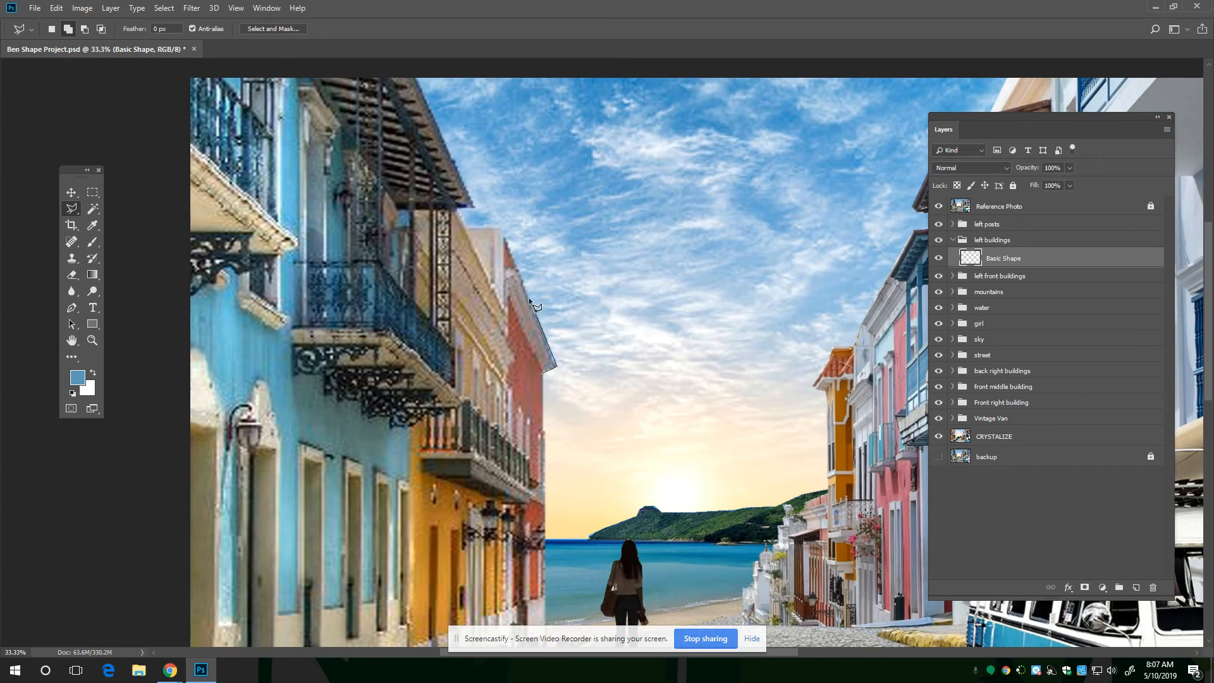
left_click(466, 229)
left_click(415, 211)
left_click_drag(428, 565, 422, 293)
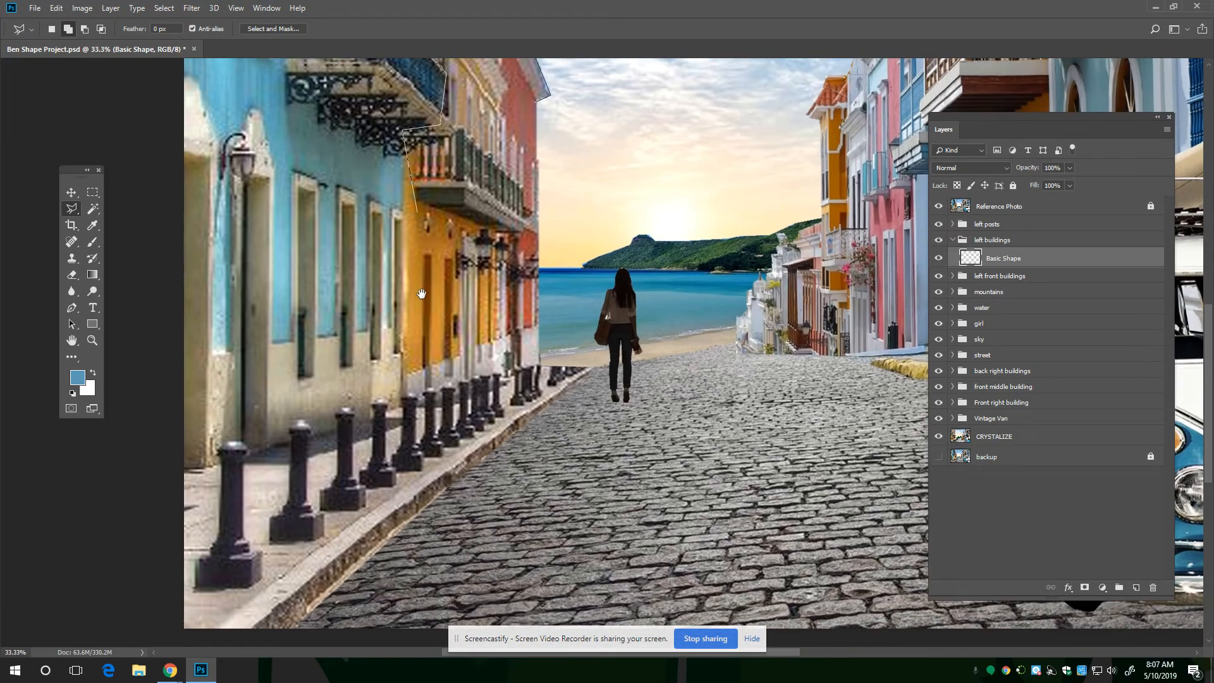
left_click(405, 416)
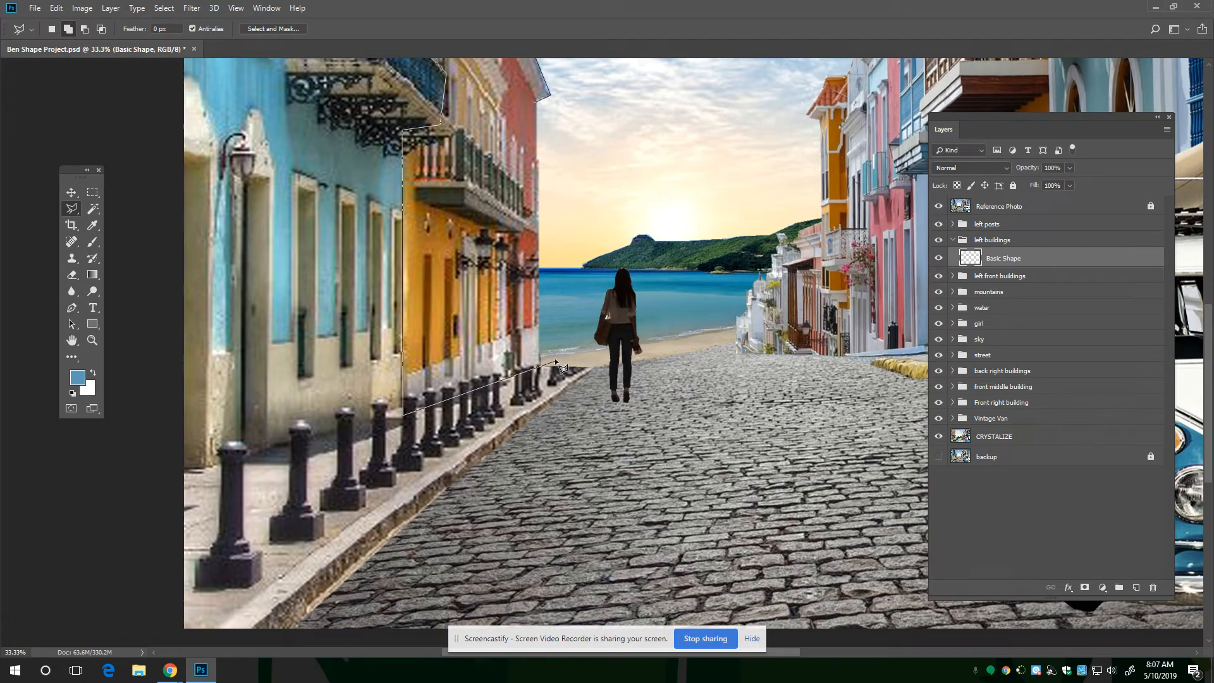
double_click(541, 365)
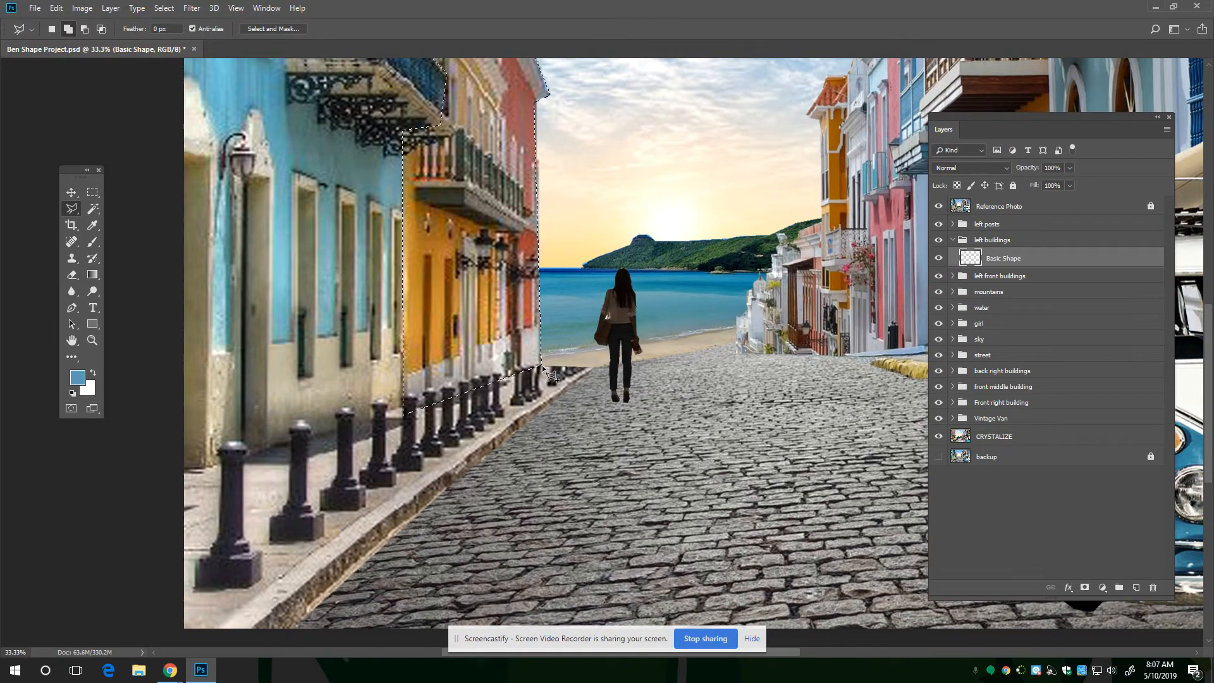
Step: Sample pink from a building across the street, fill the selection with the Foreground Color, and hide the Reference Photo layer
key("i")
scroll(486, 308, "up", 5)
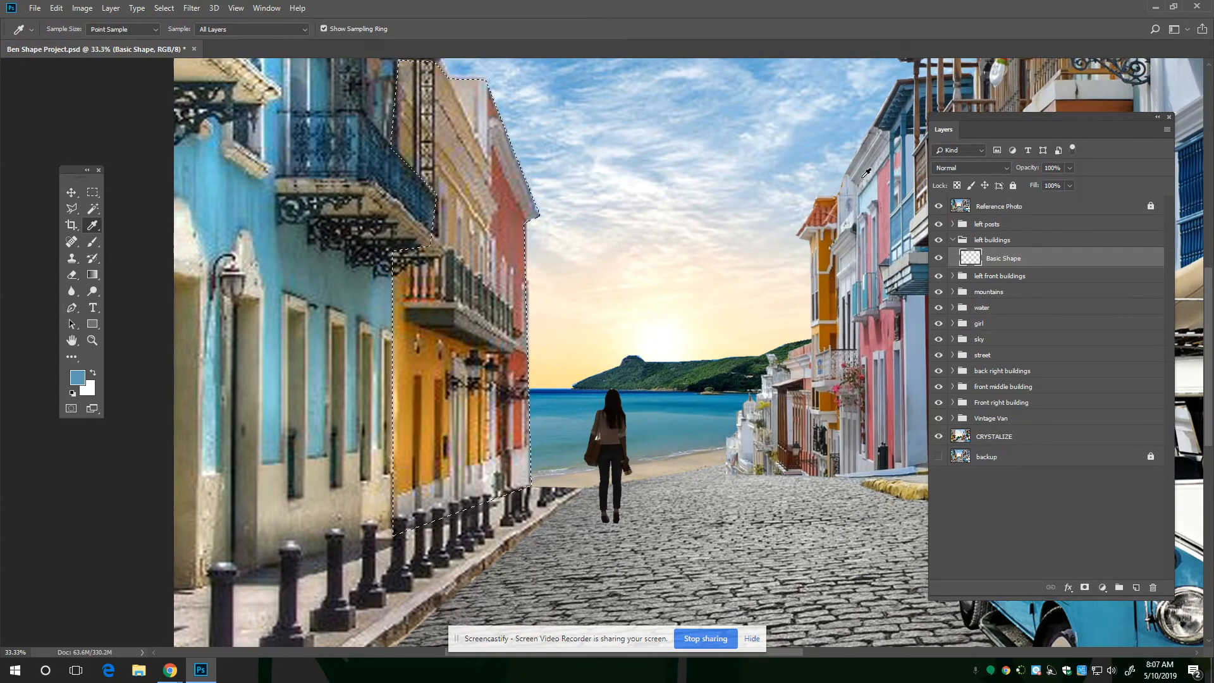
left_click(870, 231)
key("shift+F5")
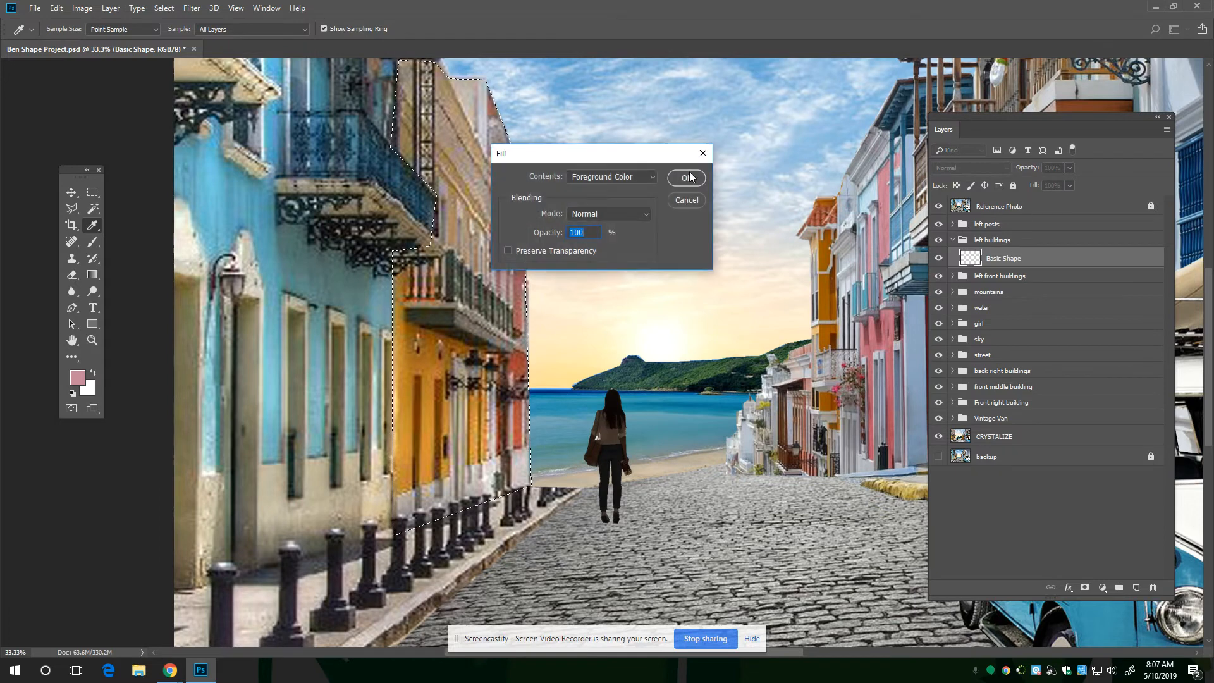
key("Return")
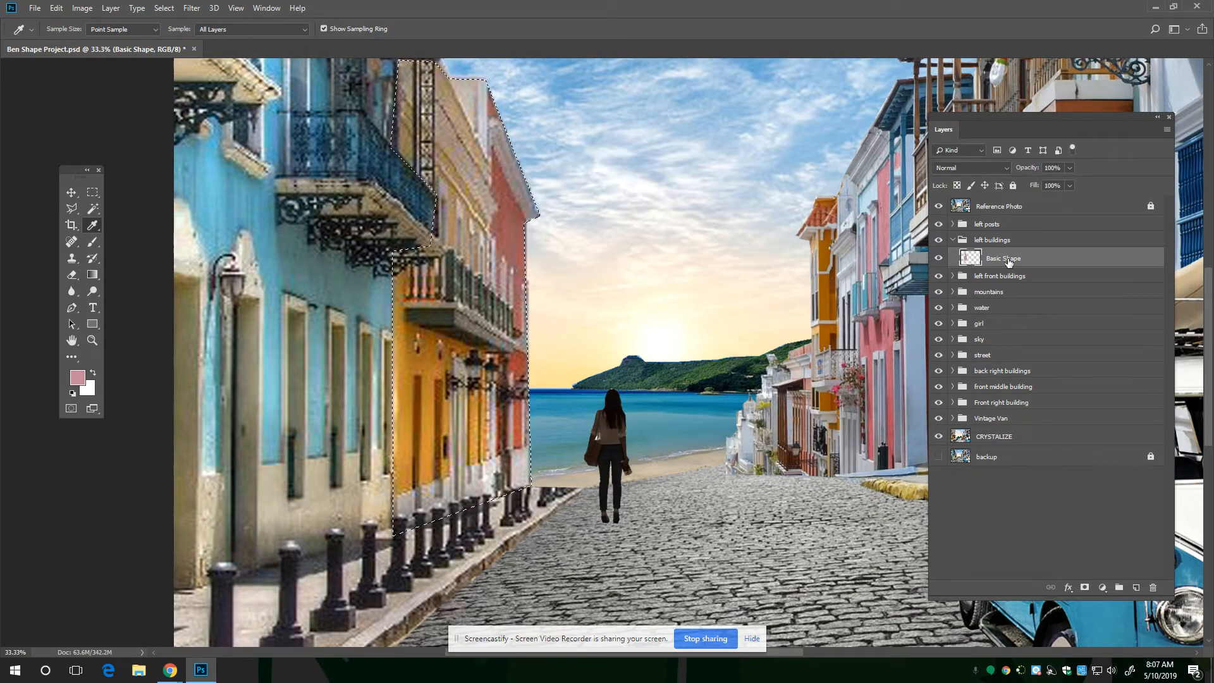
left_click(940, 207)
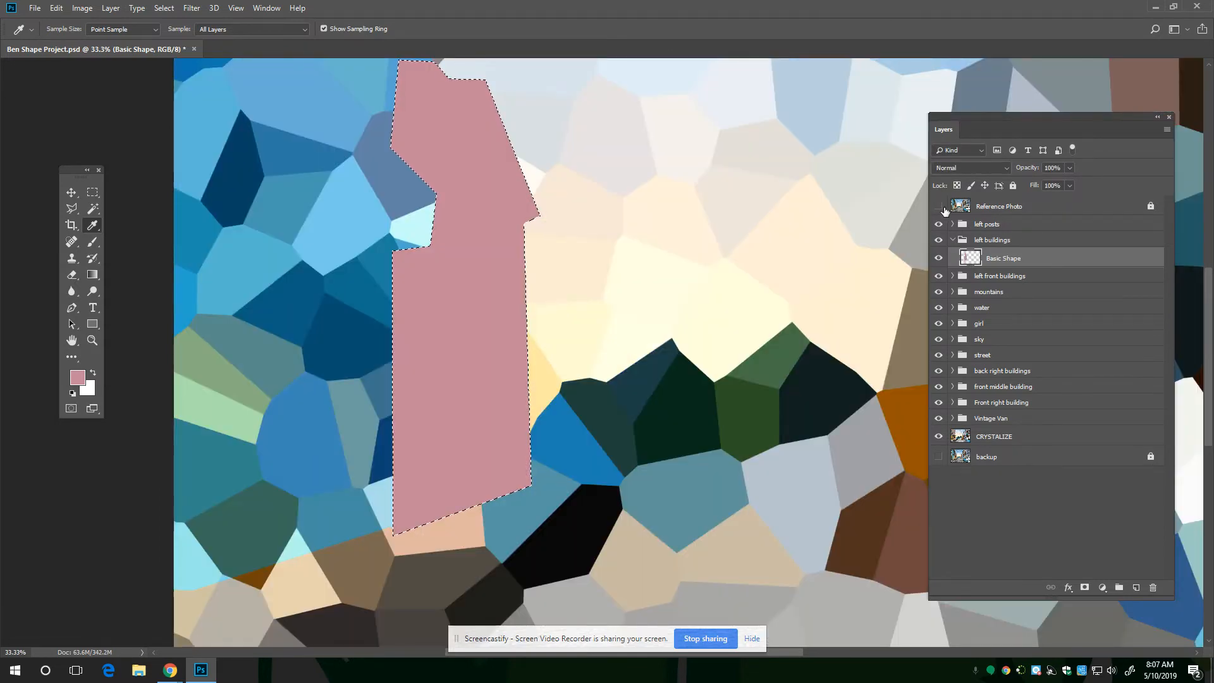
Step: Set the blending mode of the pink Basic Shape layer in the left buildings group to Linear Light and clear the selection
left_click(982, 170)
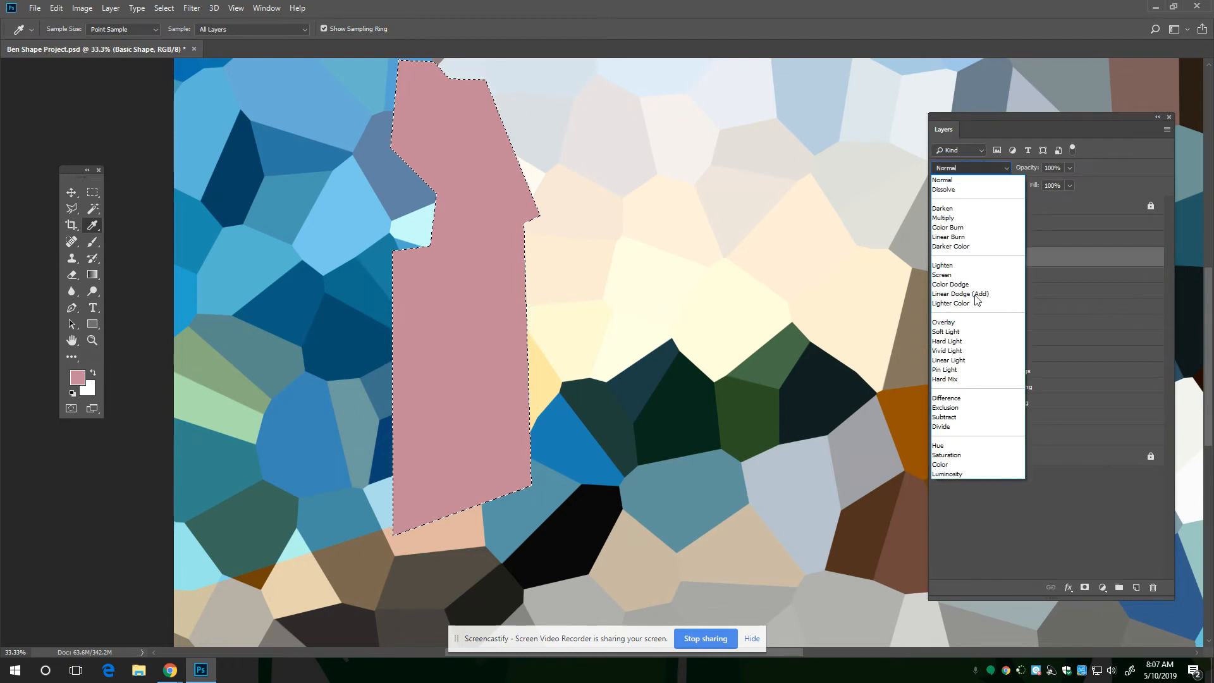
left_click(982, 472)
key("Up")
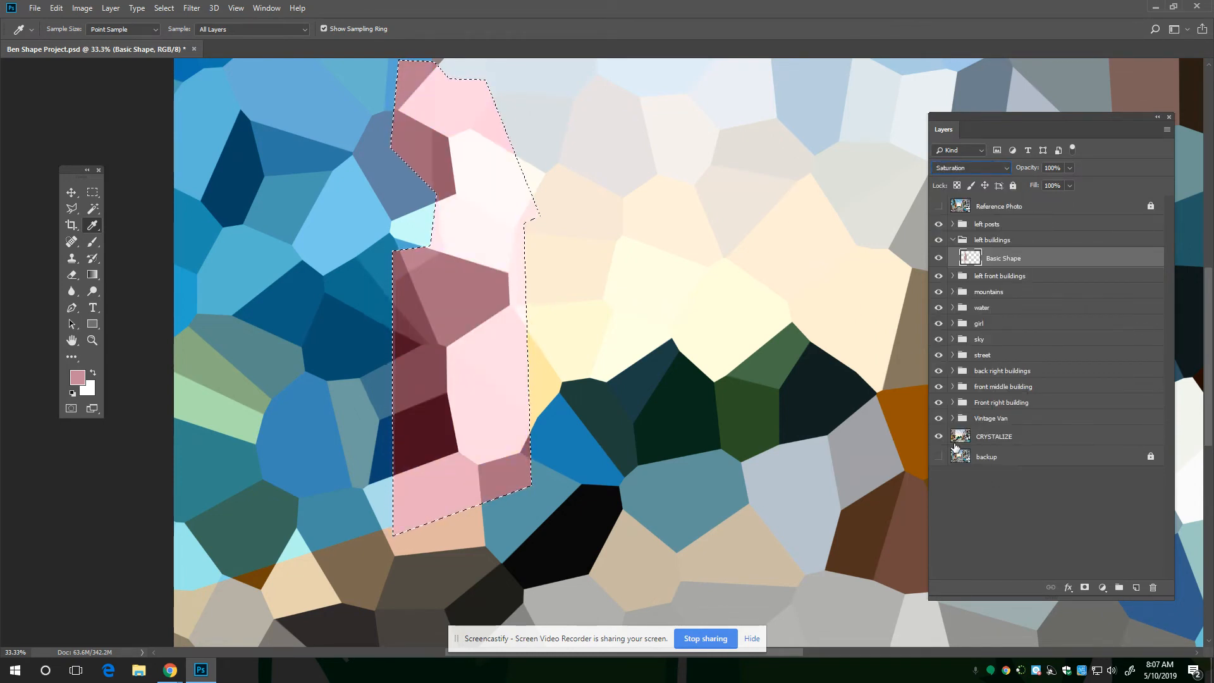
key("Up")
key("Up")
key("Up")
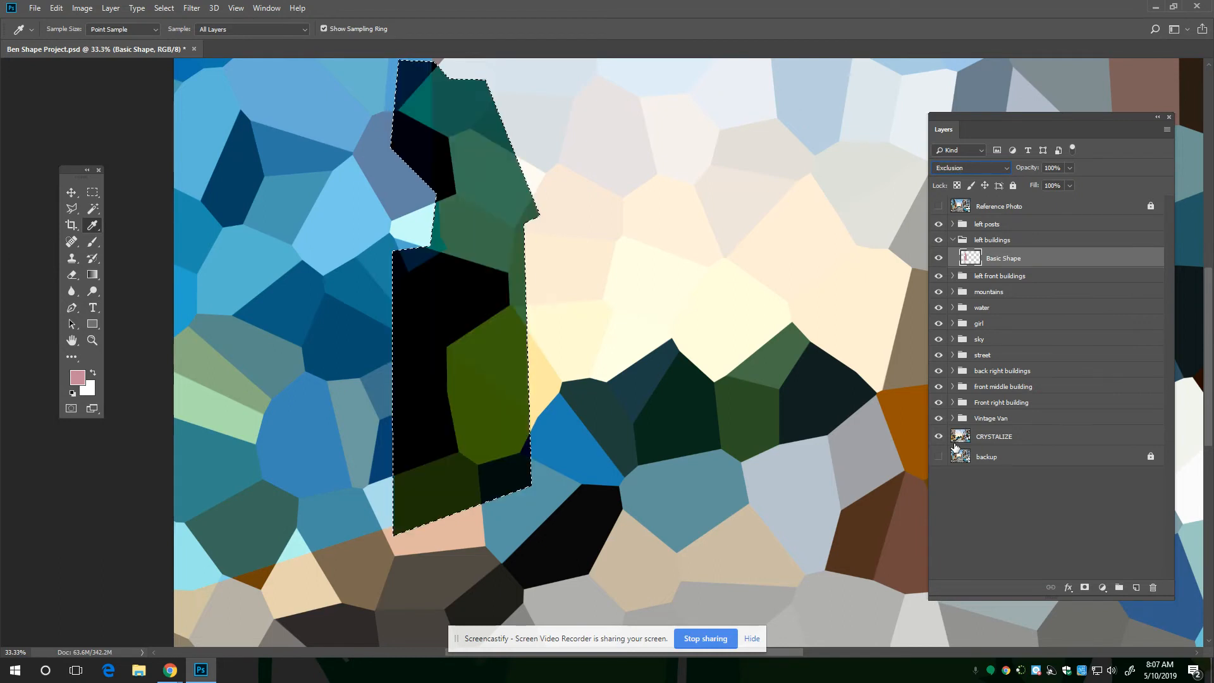
key("Down")
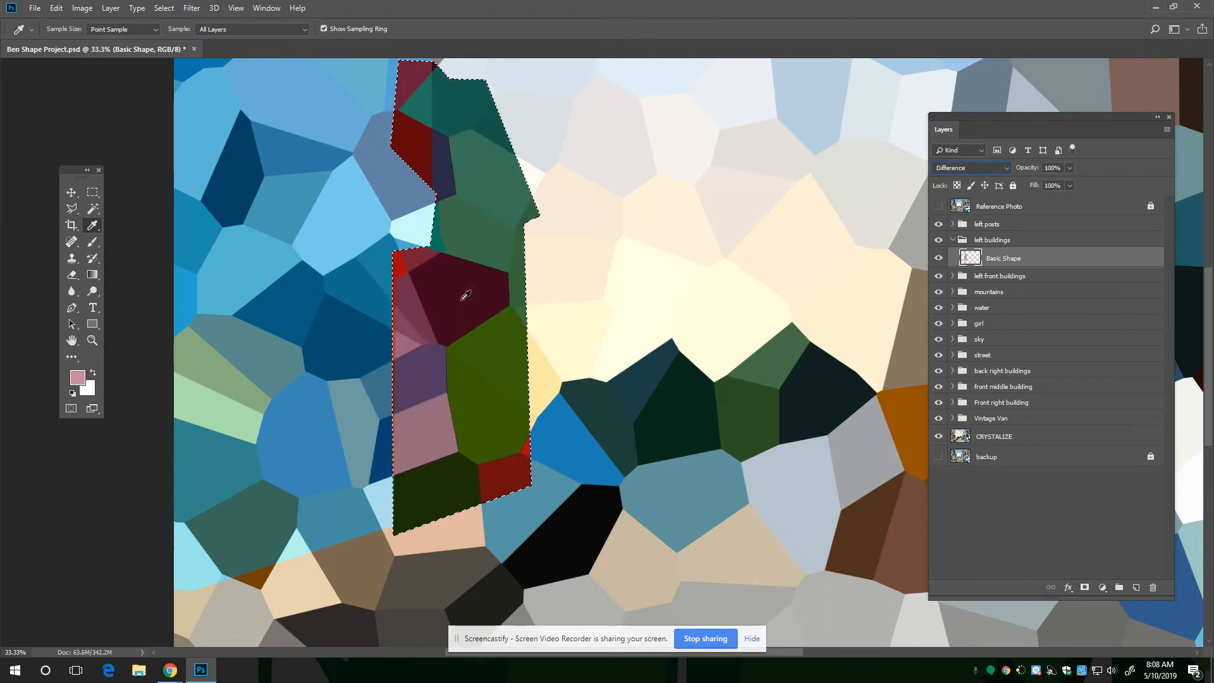
key("Up")
key("Up")
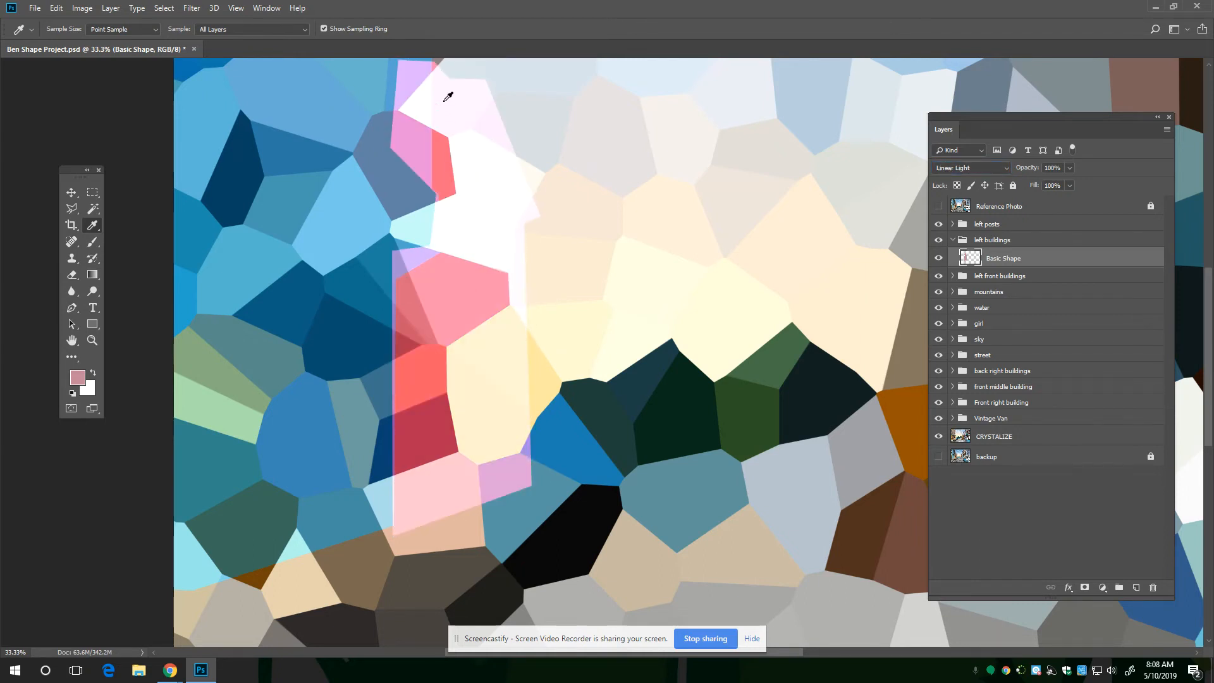
Step: Compare the artwork with and without the left buildings' Basic Shape layer by toggling its visibility
left_click(939, 259)
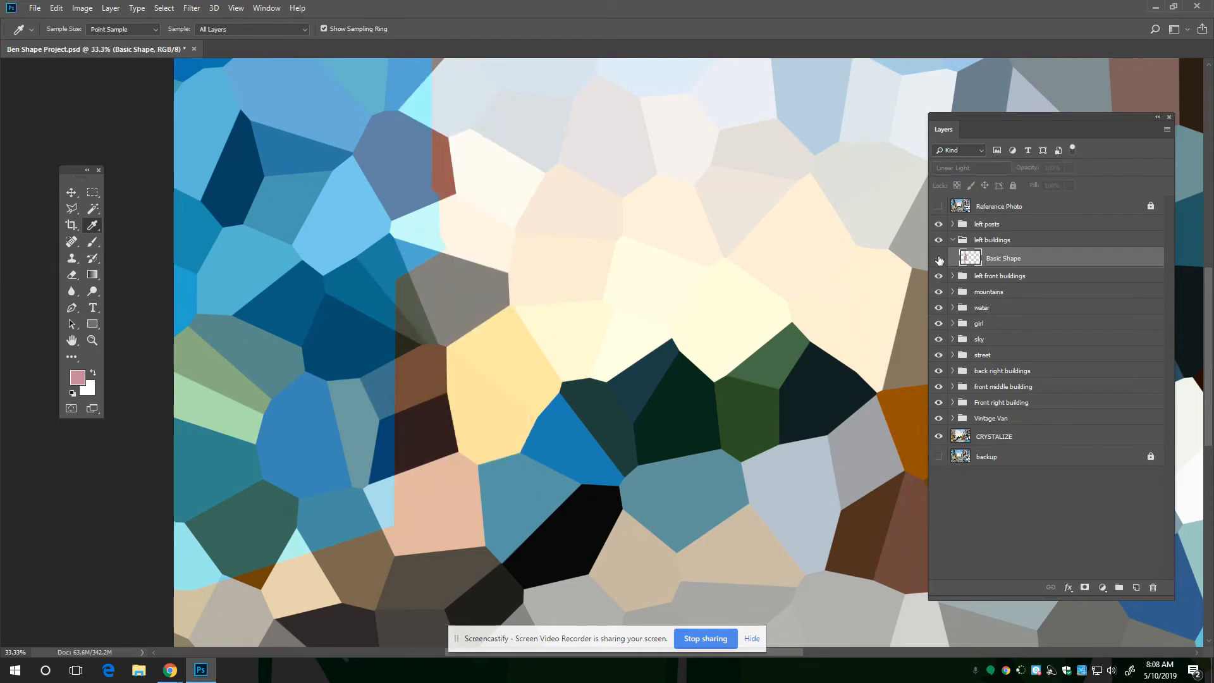
left_click(939, 258)
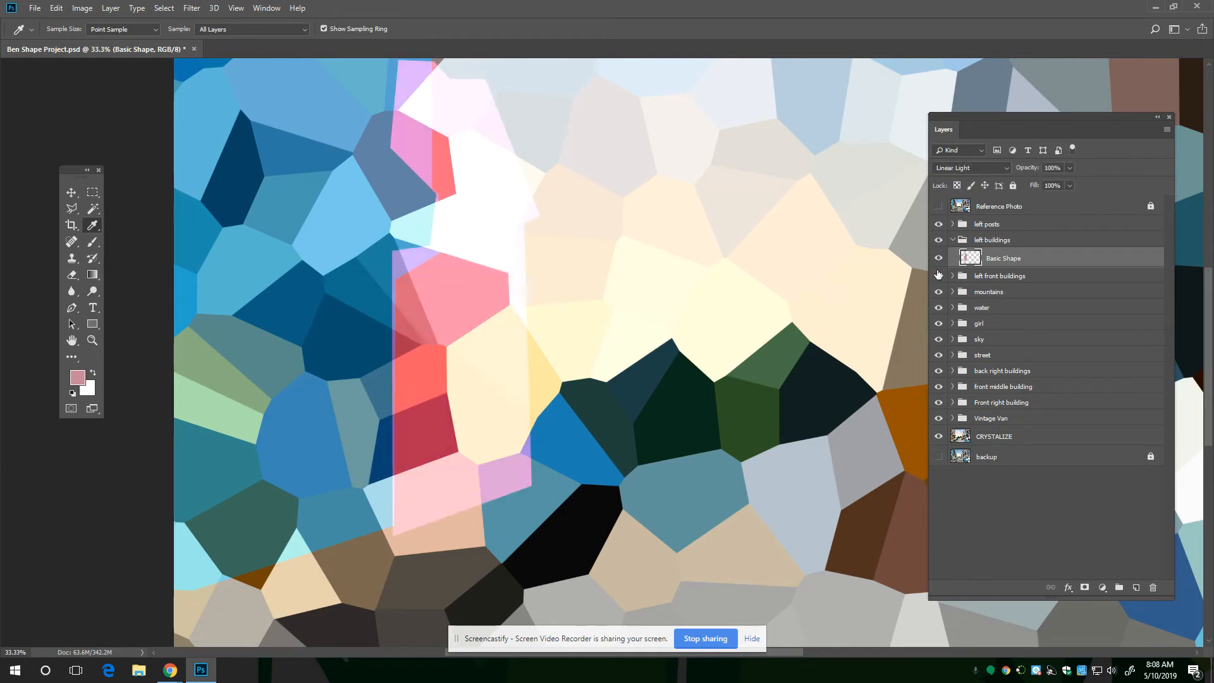
left_click(939, 258)
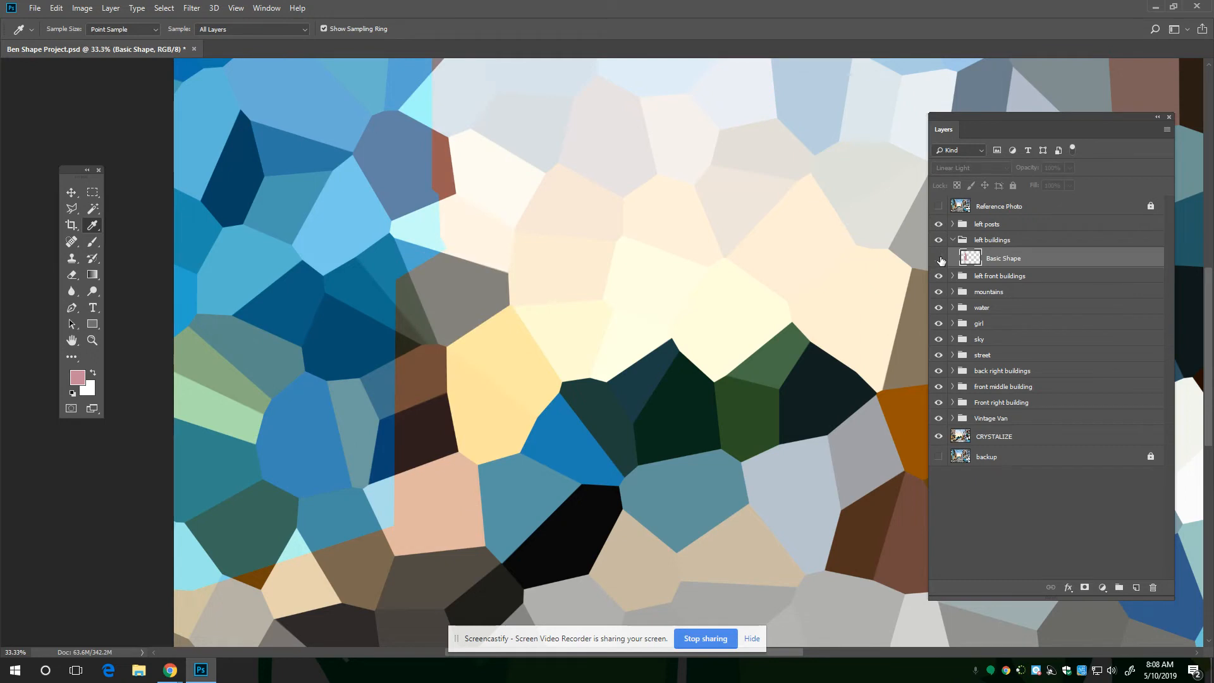
left_click(939, 259)
left_click(939, 259)
left_click(939, 260)
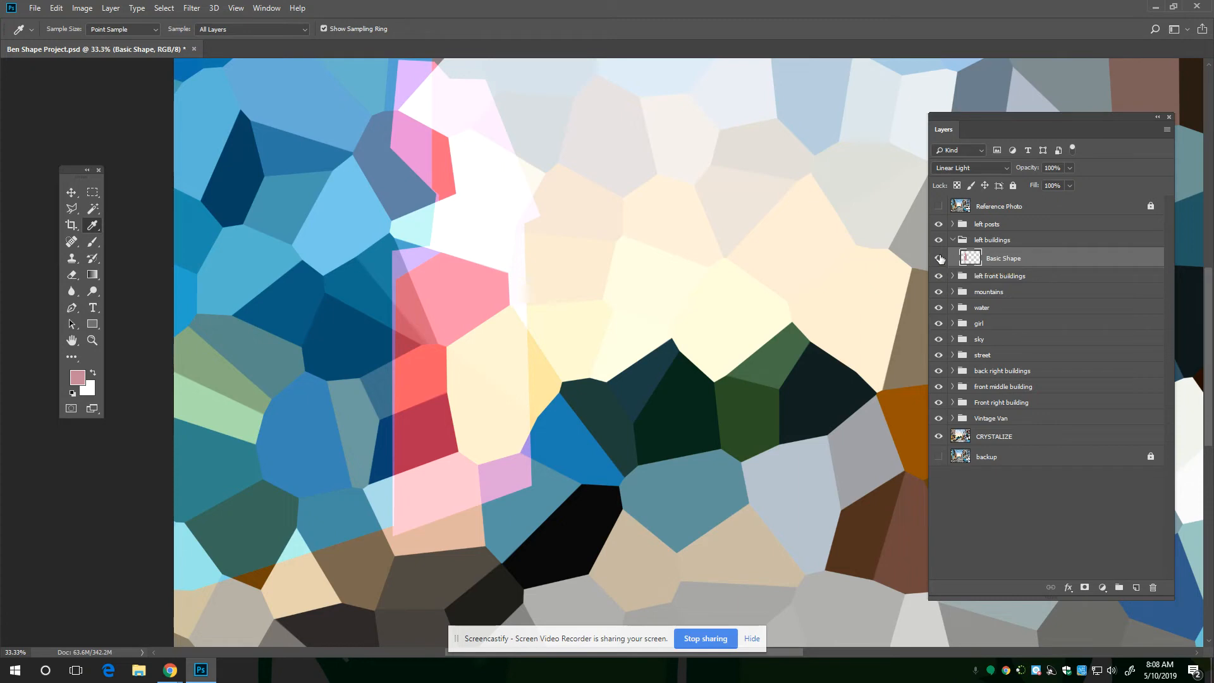
left_click(939, 258)
left_click(939, 259)
Step: Show the Reference Photo layer and make the Basic Shape layer inside the sky group active
key("ctrl+minus")
key("ctrl+minus")
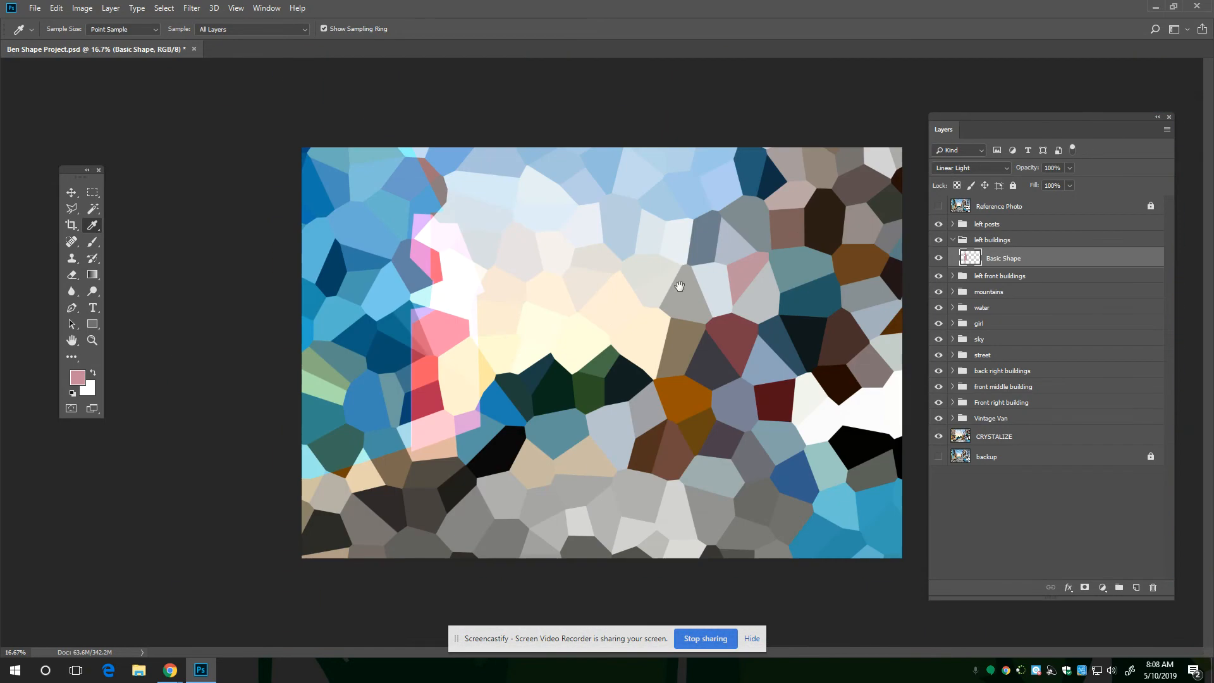
left_click(939, 206)
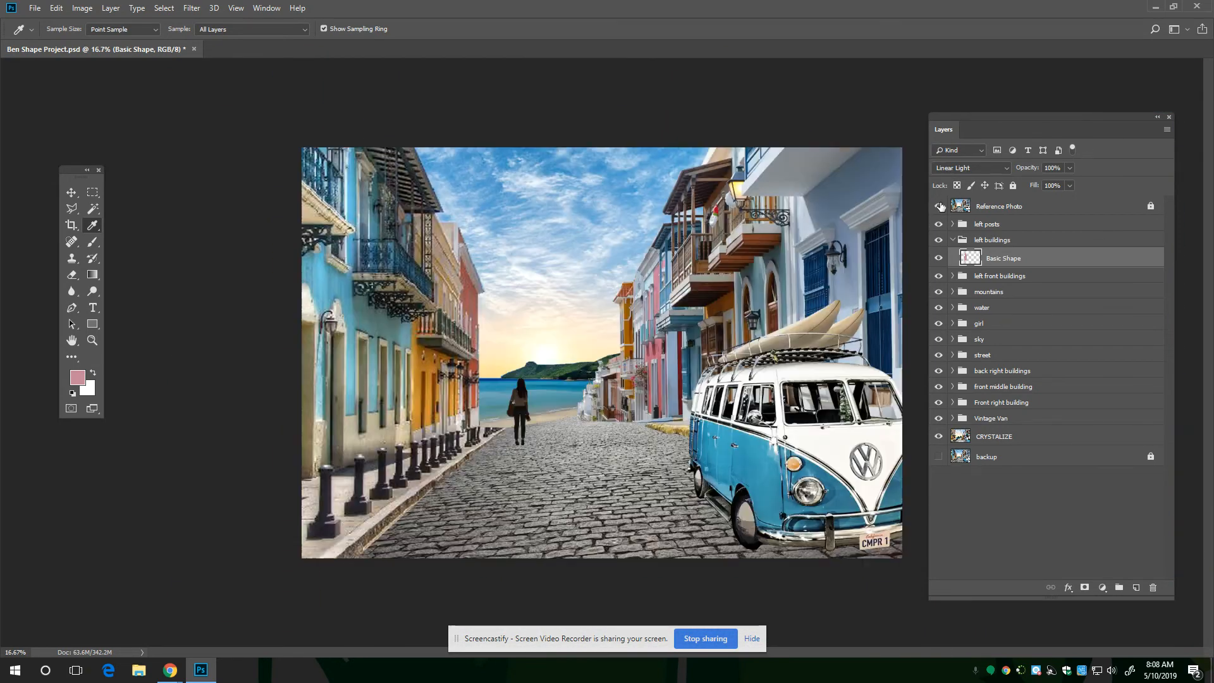
left_click(952, 341)
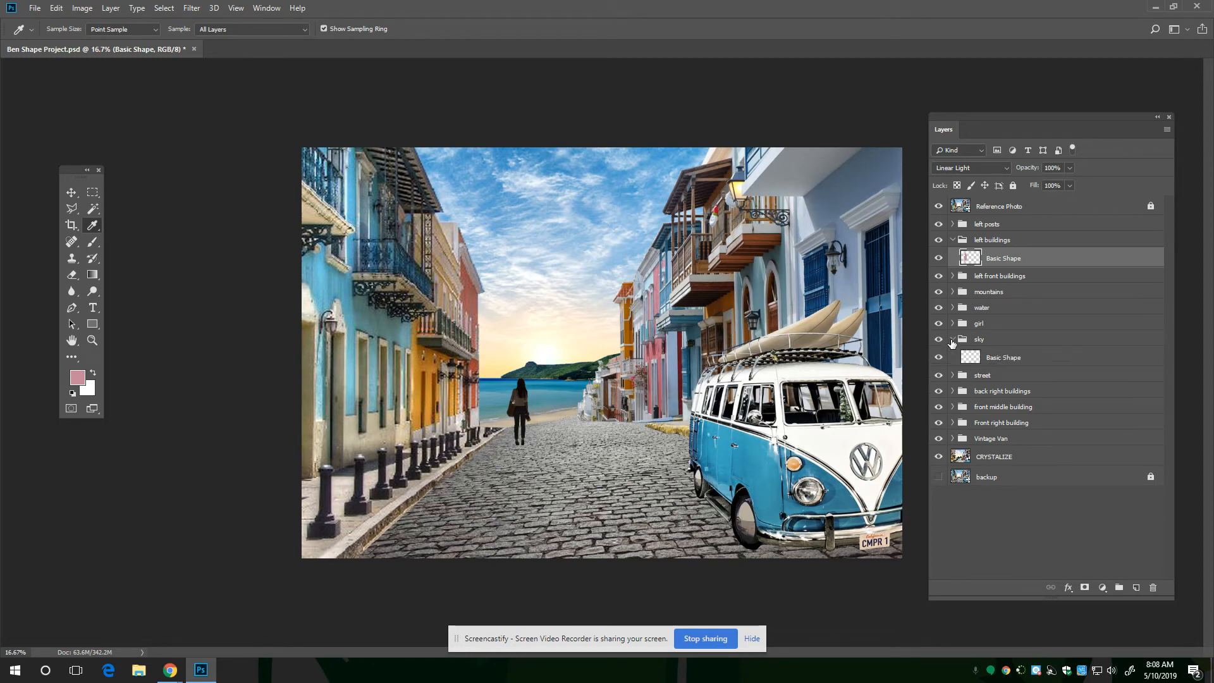
left_click(1006, 363)
Step: Outline the sky freehand with the Lasso Tool, following the mountains, cutting across both rows of buildings, and enclosing the canvas's upper part
key("l")
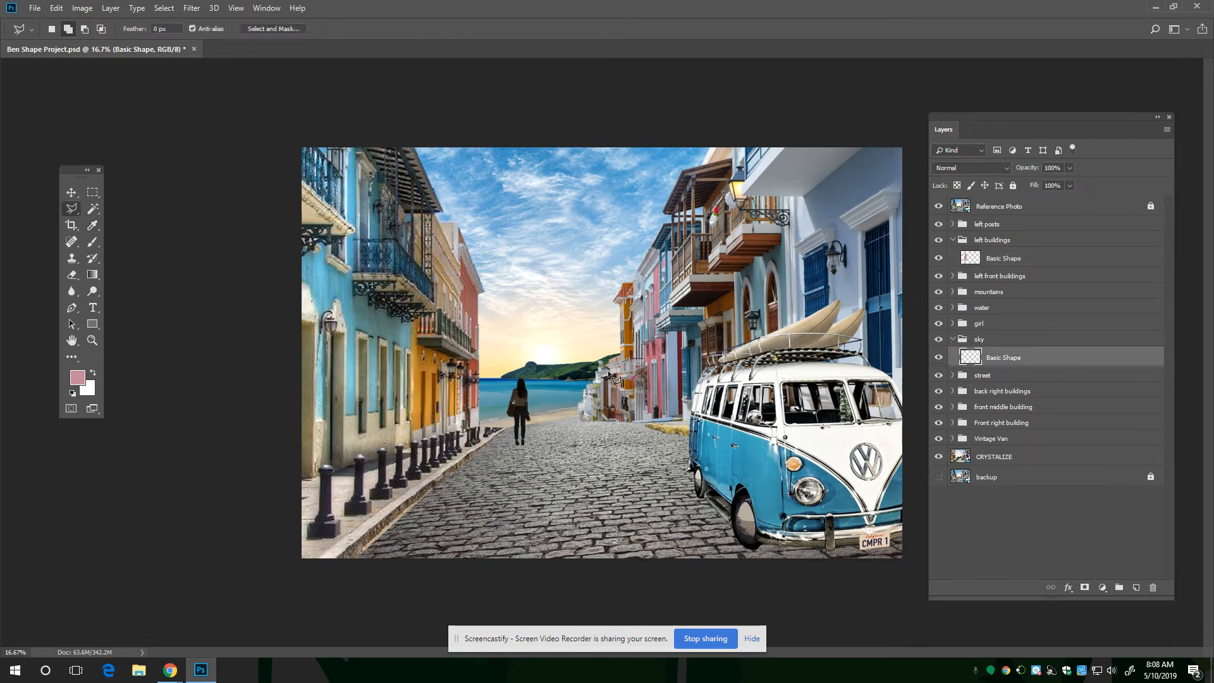
right_click(72, 208)
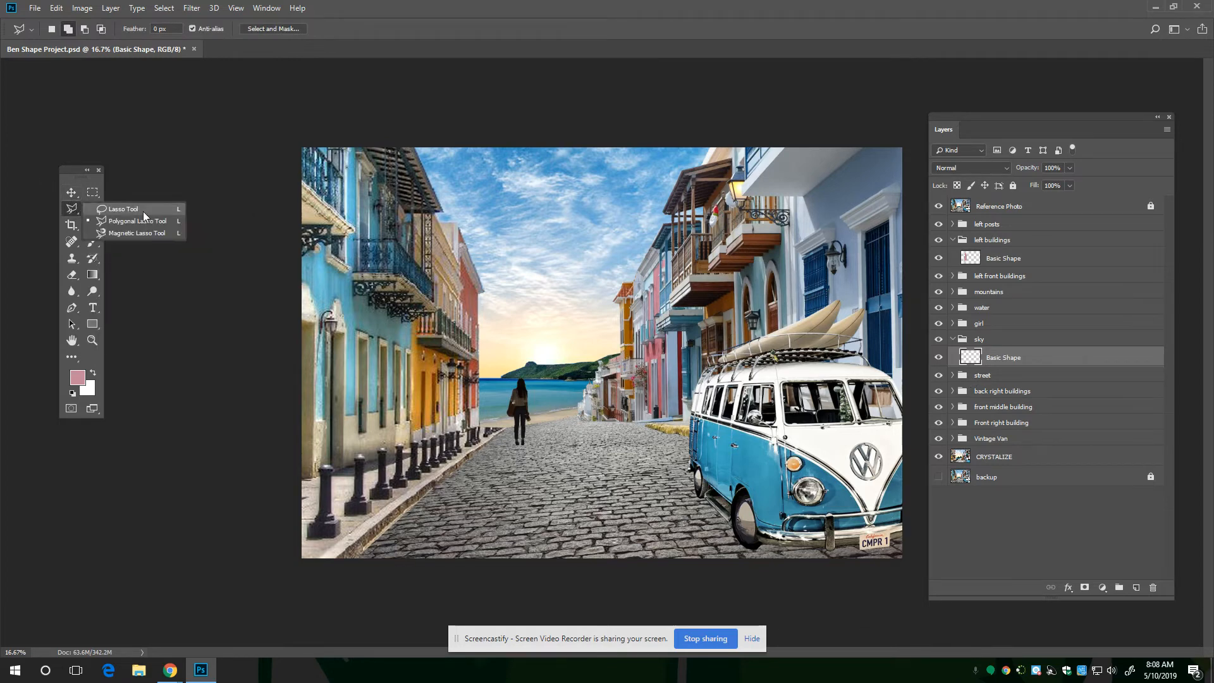
left_click(138, 210)
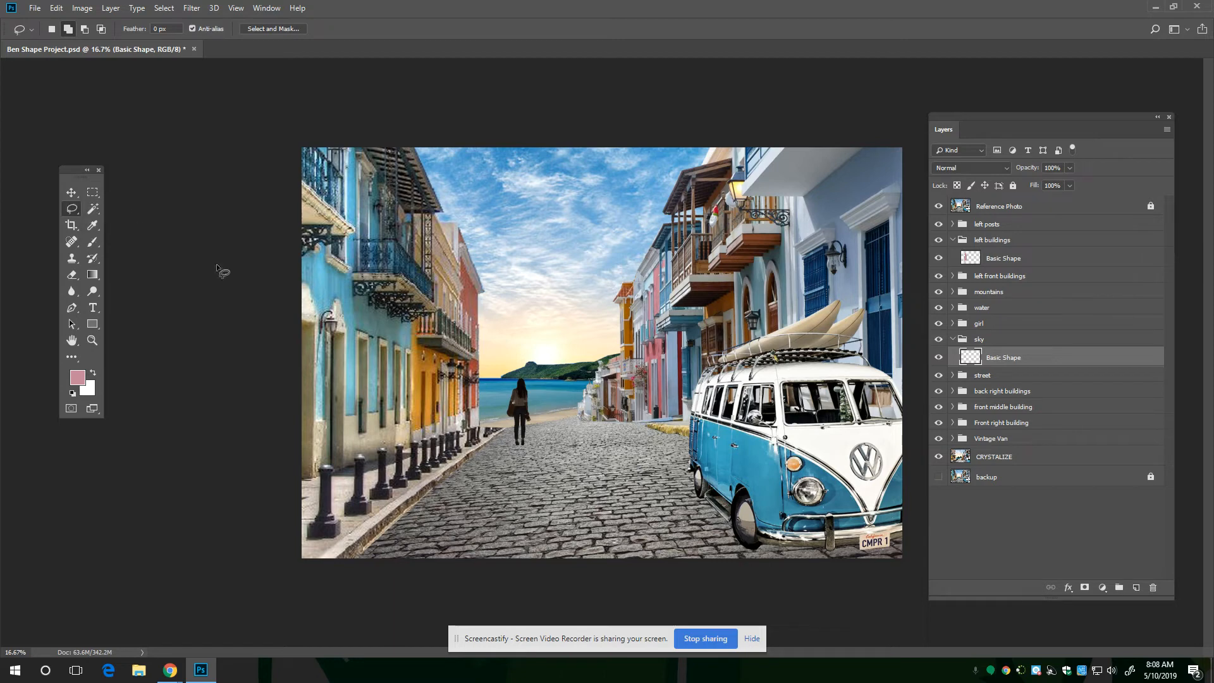
mouse_move(621, 356)
left_mouse_down()
mouse_move(515, 372)
mouse_move(399, 278)
mouse_move(266, 229)
mouse_move(419, 123)
mouse_move(718, 105)
mouse_move(925, 144)
mouse_move(929, 338)
mouse_move(623, 355)
left_mouse_up()
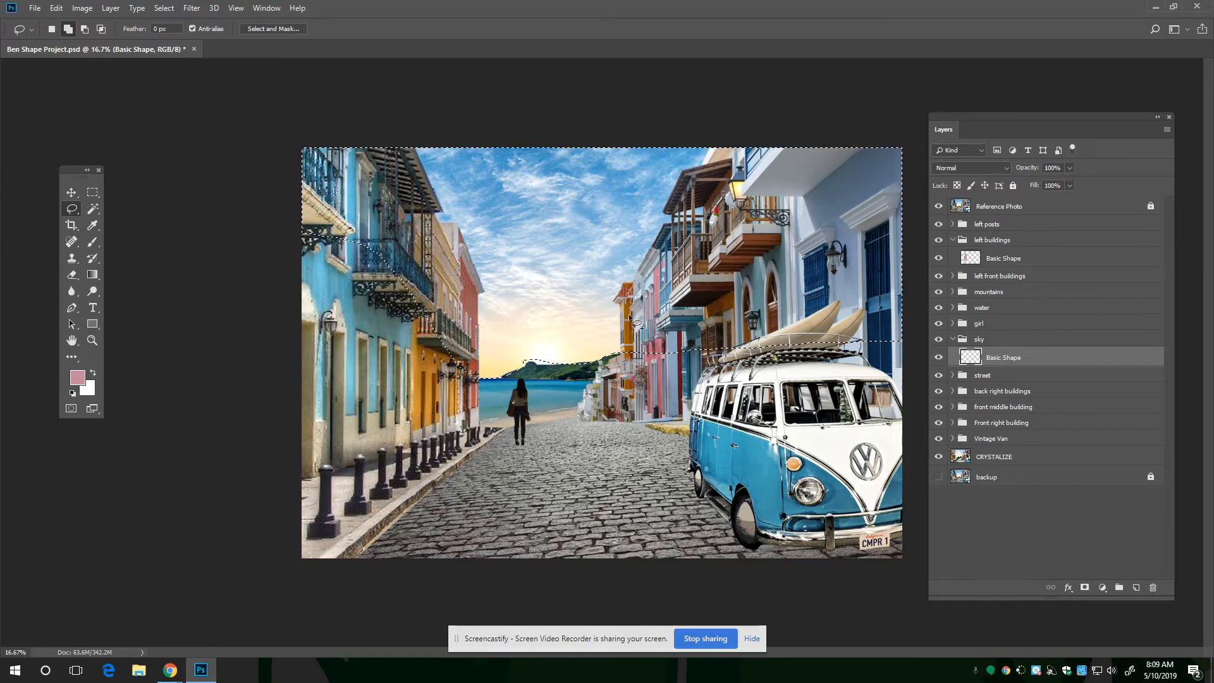
Step: Sample light blue from the sky, fill the selection with the Foreground Color, and hide the Reference Photo layer
key("i")
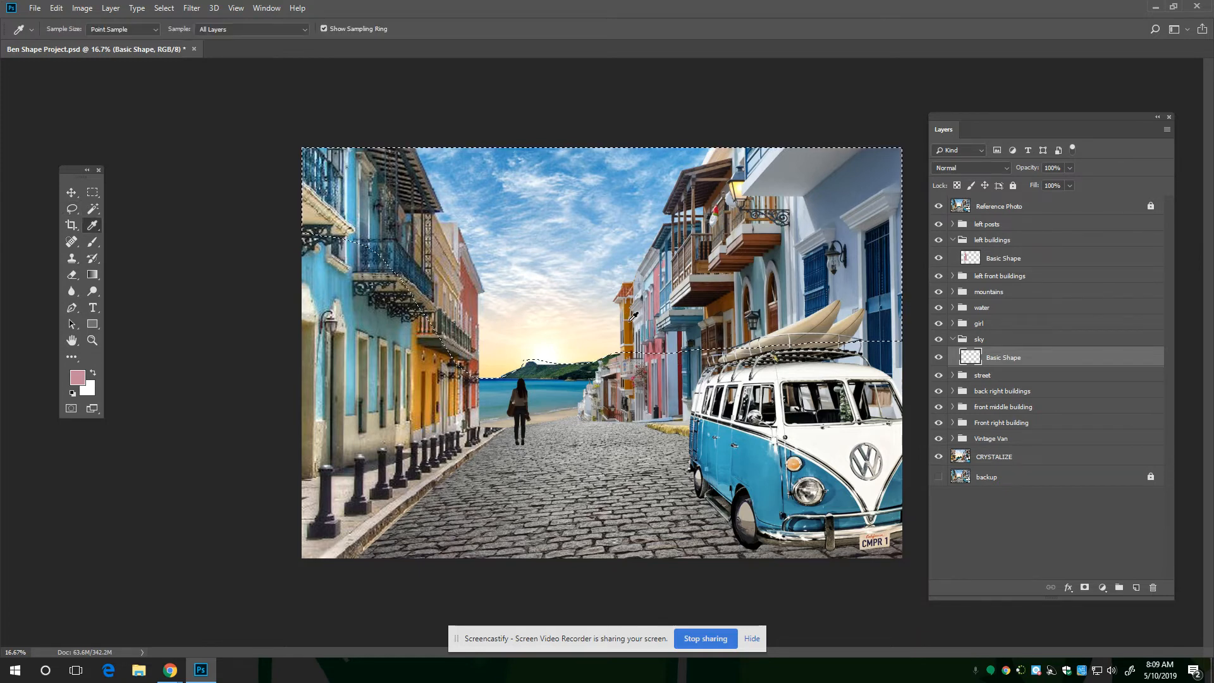
left_click(513, 342)
left_click(512, 344)
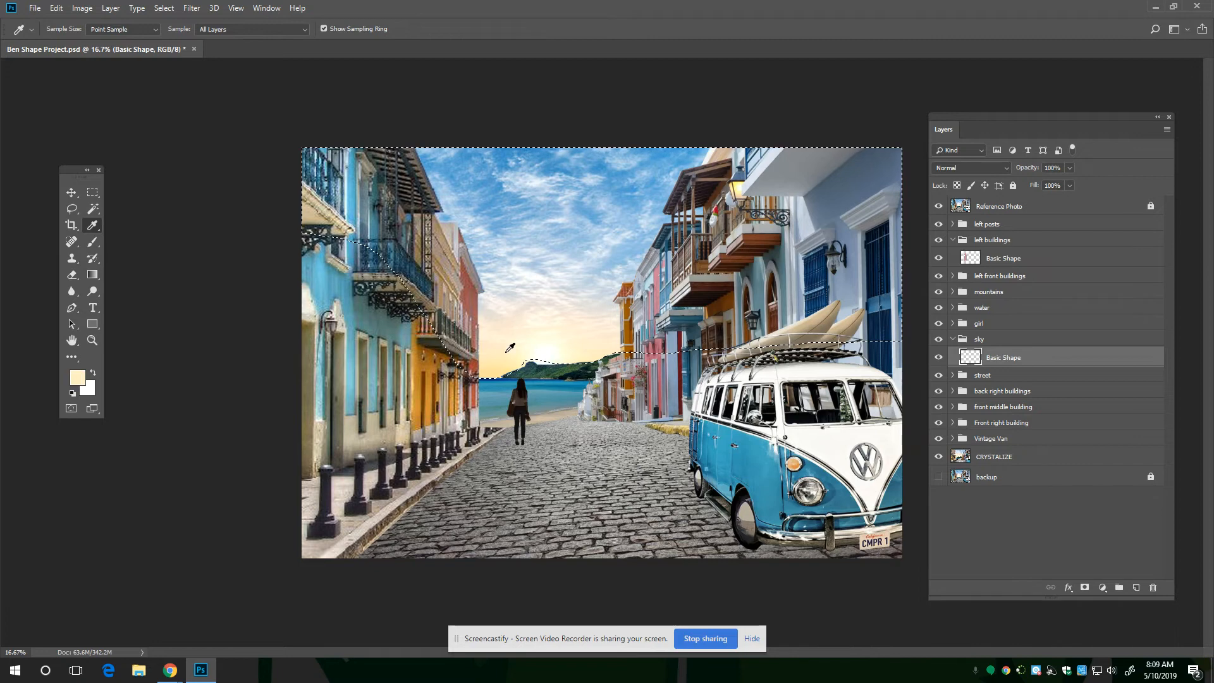
left_click(515, 219)
key("shift+F5")
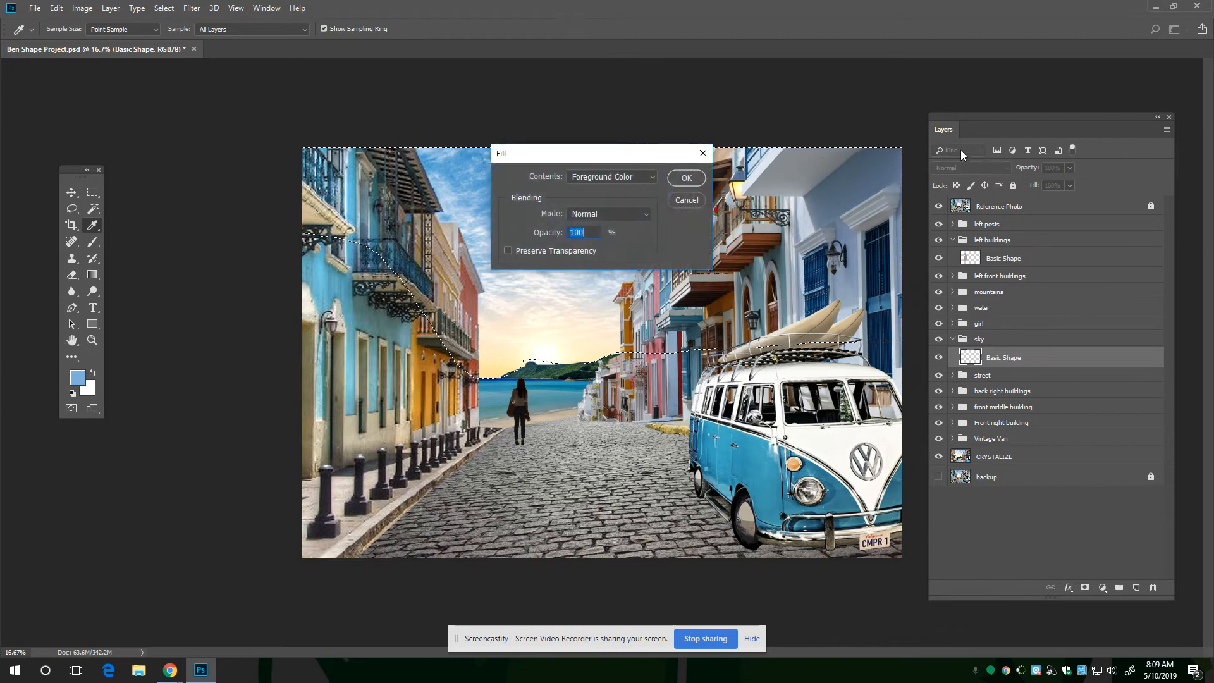
left_click(689, 183)
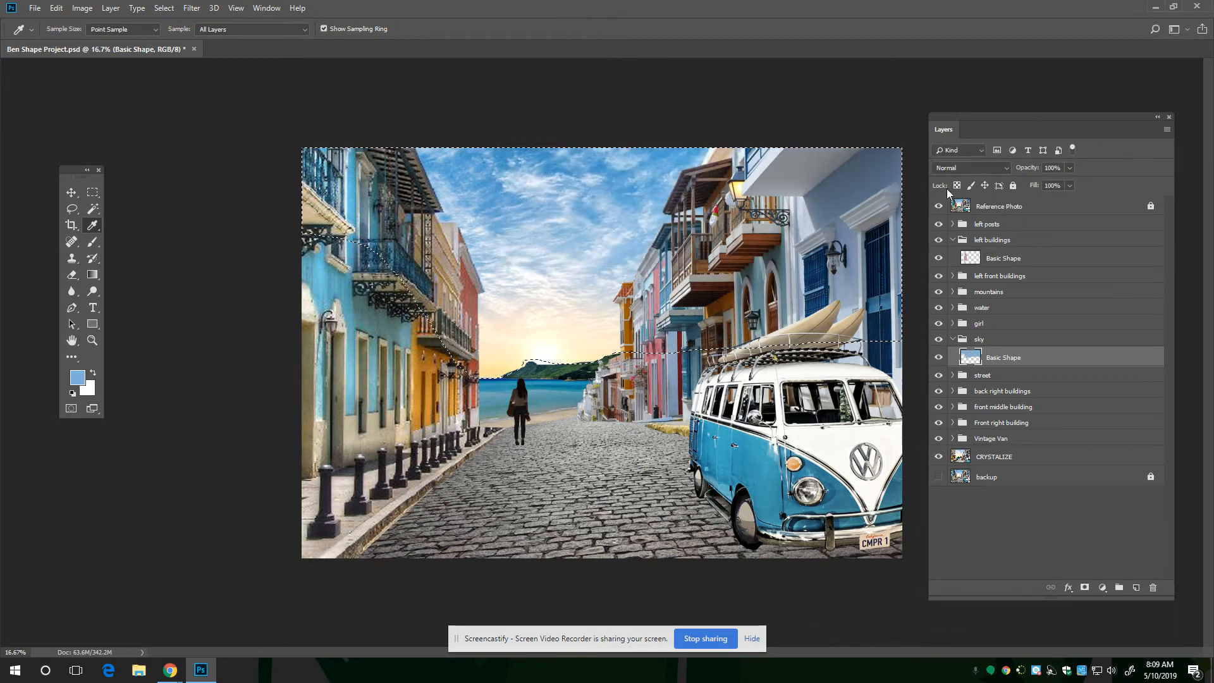
left_click(940, 206)
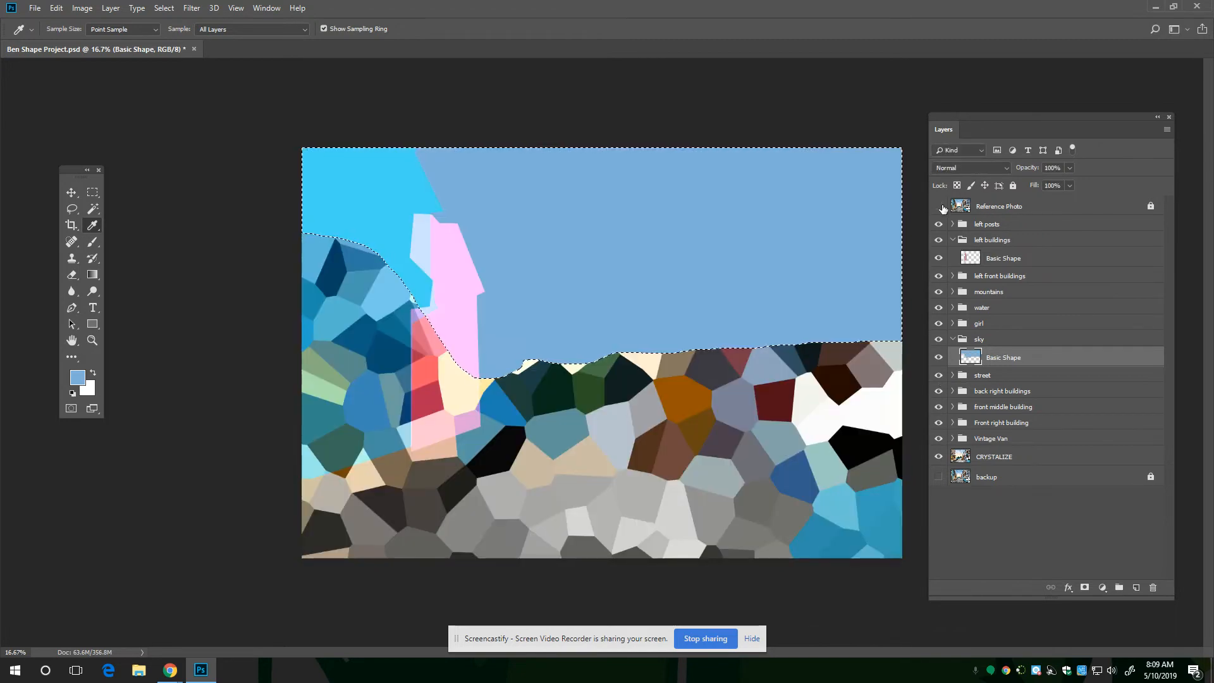
Step: Clear the selection, set the sky Basic Shape layer's blending mode to Hard Light, and collapse the sky group
key("ctrl+d")
left_click(974, 168)
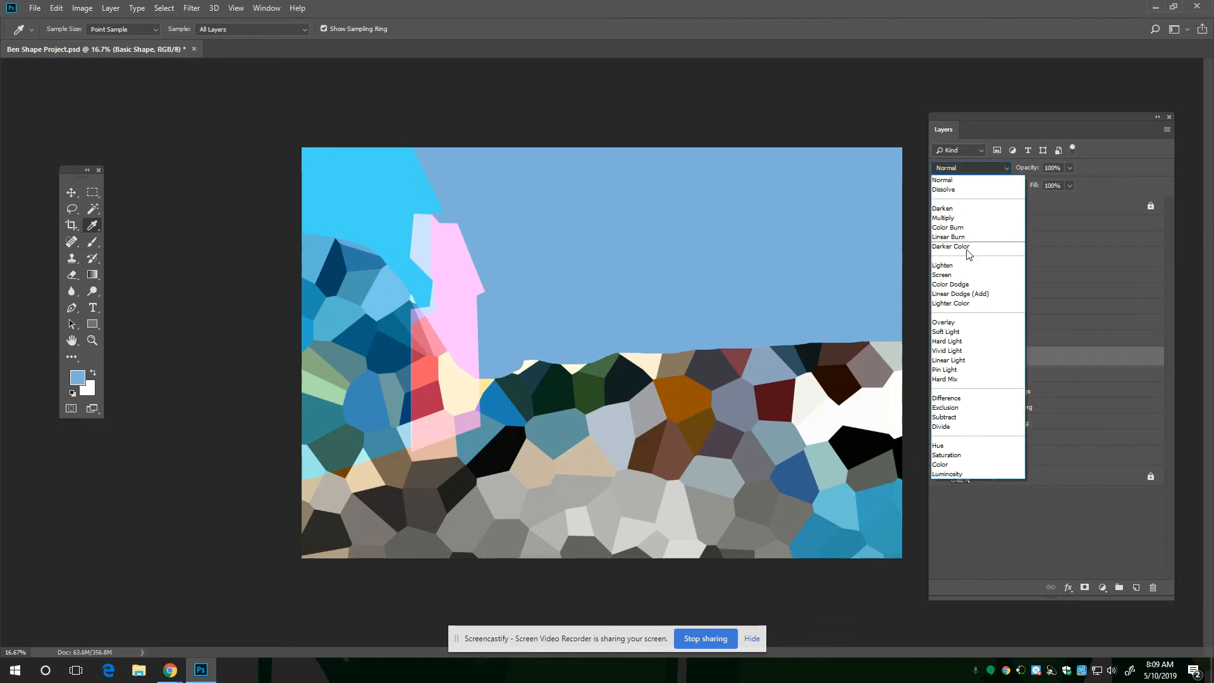
left_click(962, 474)
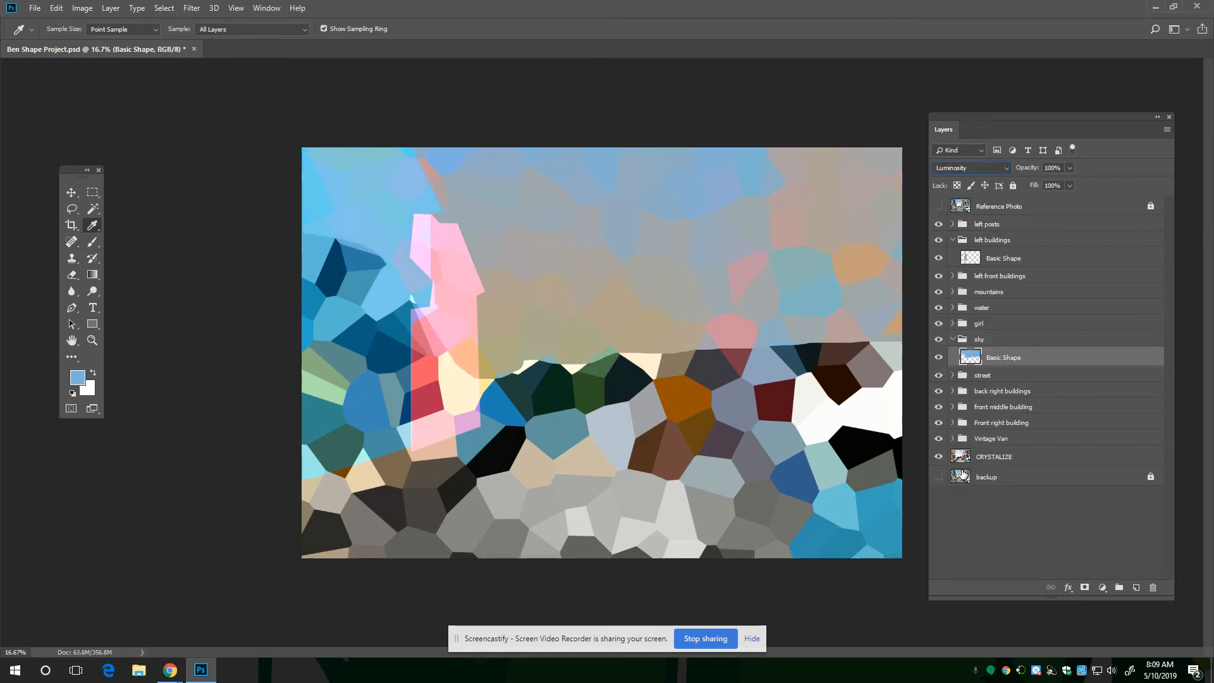
key("Up")
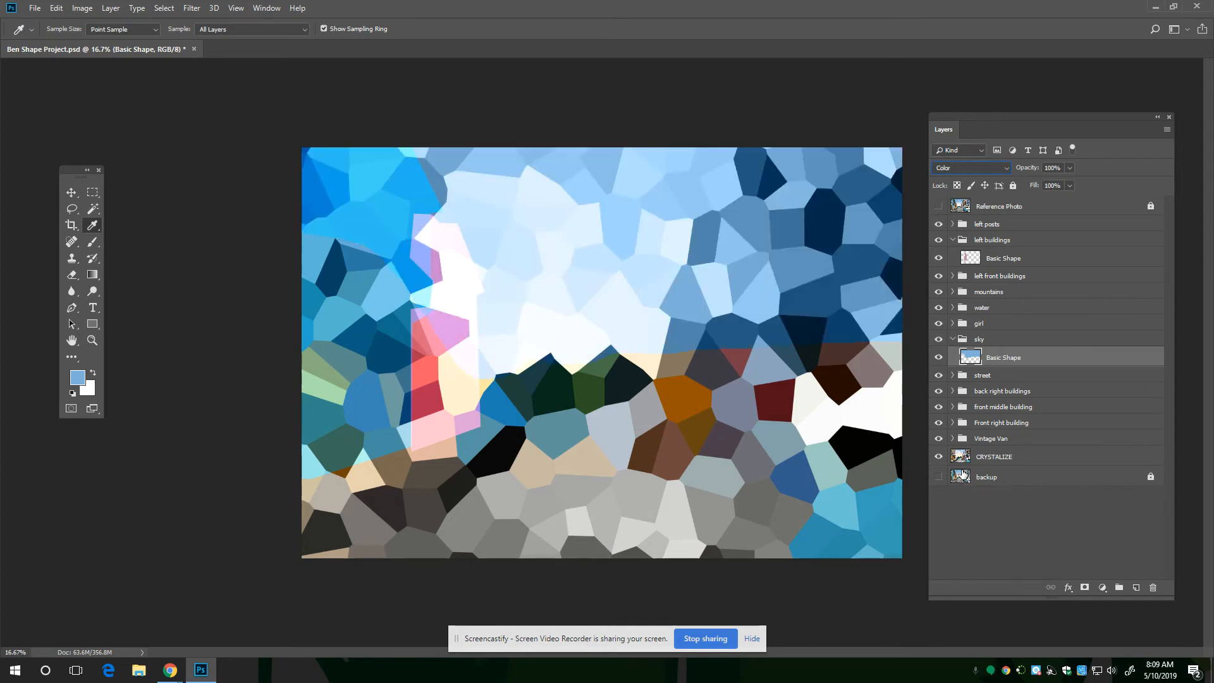
key("Up")
key("Down")
key("Up")
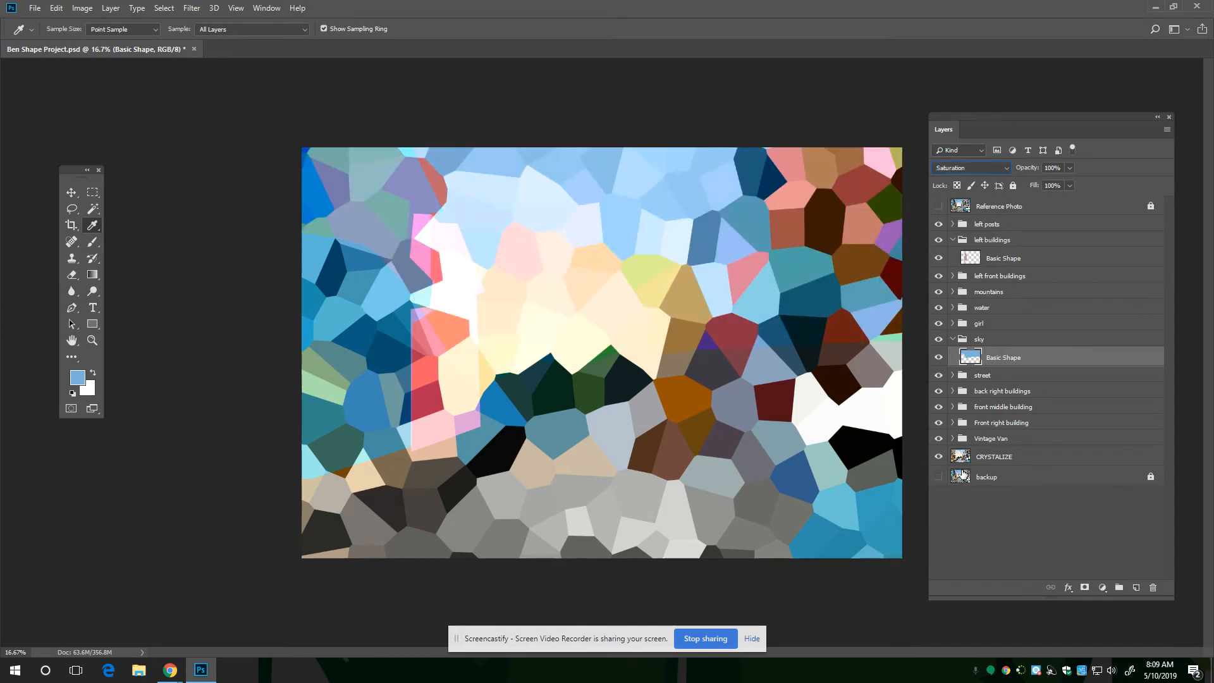
key("Up")
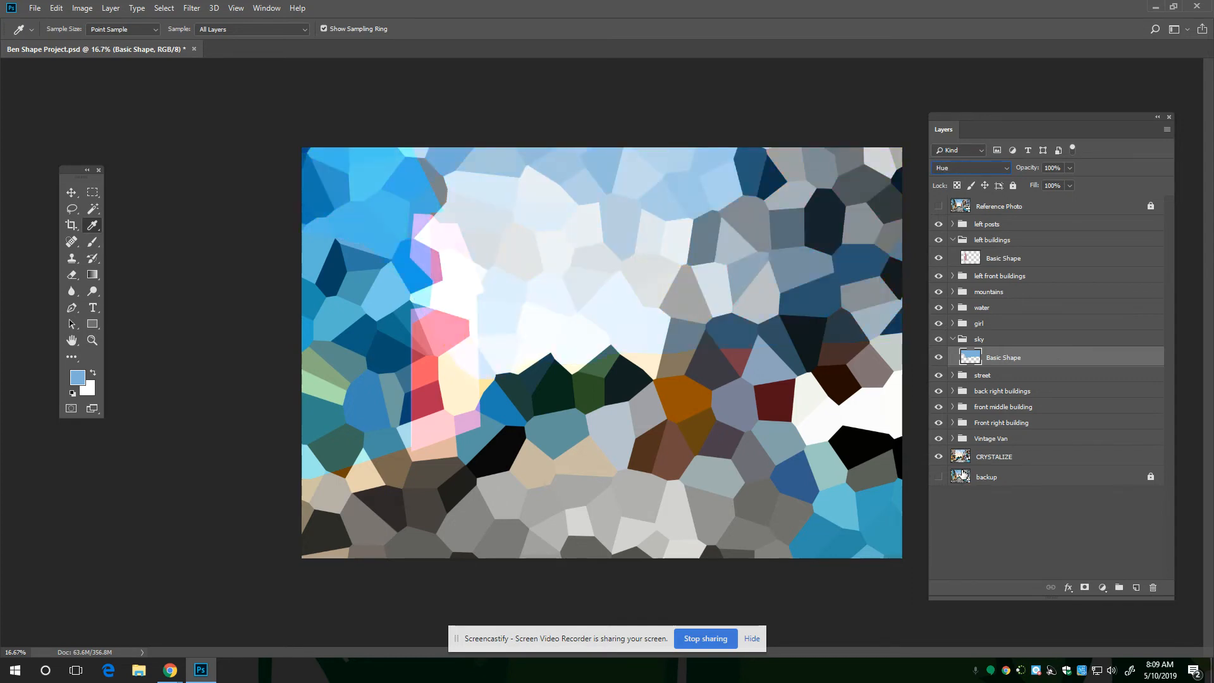
key("Up")
key("Up")
key("Up")
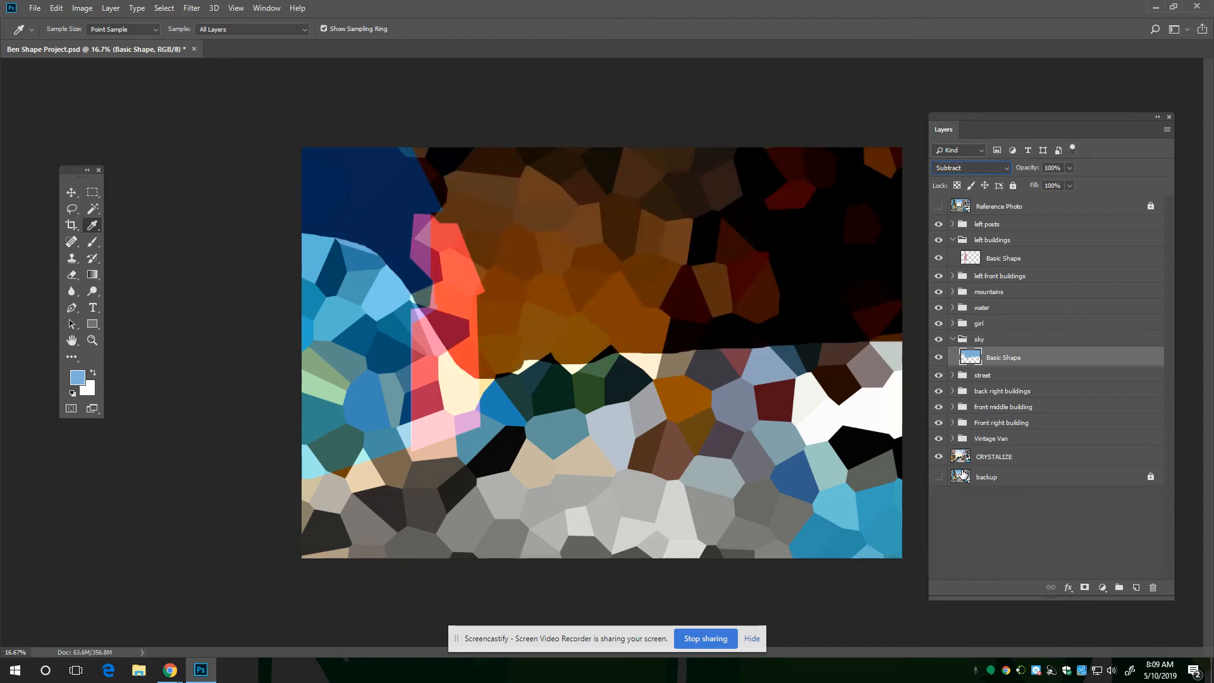
key("Up")
key("Up")
key("Up")
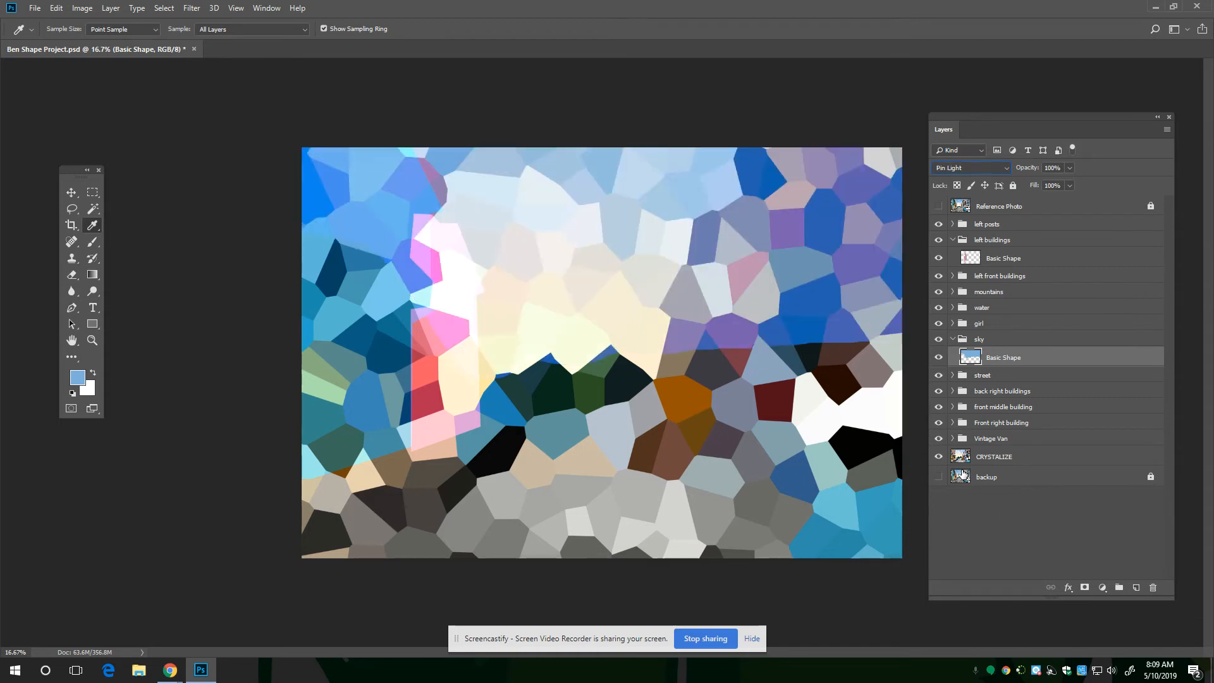
key("Up")
key("Up")
key("Up")
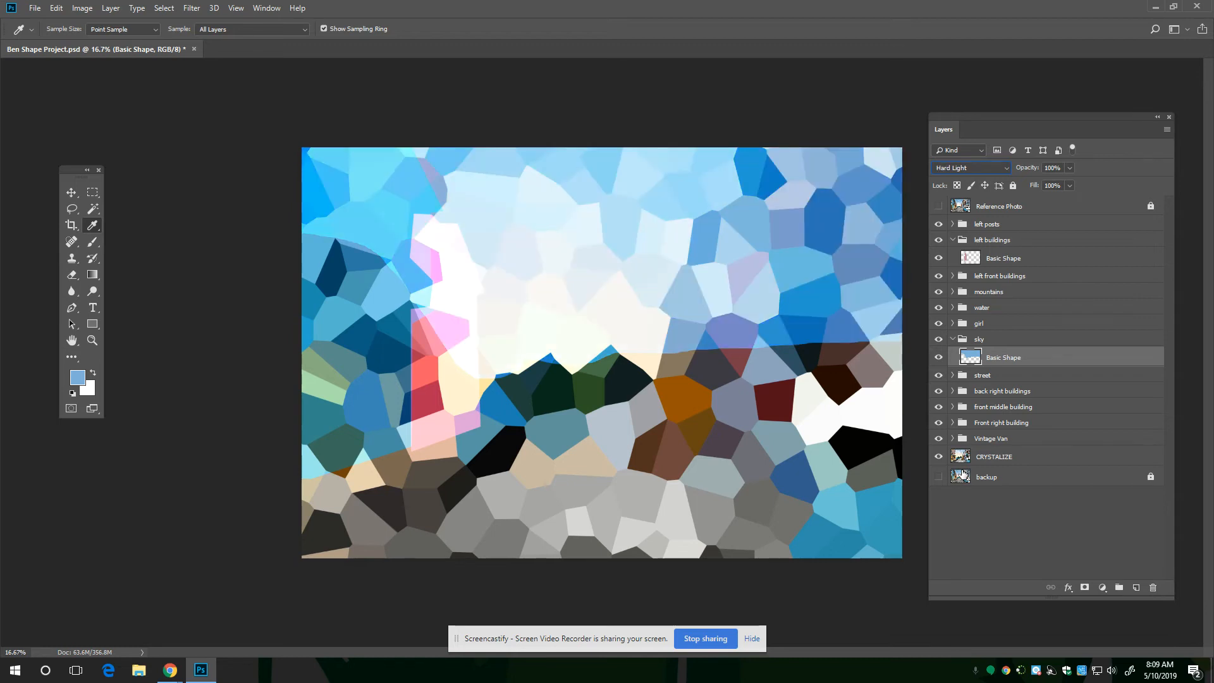
key("Up")
key("Down")
key("Up")
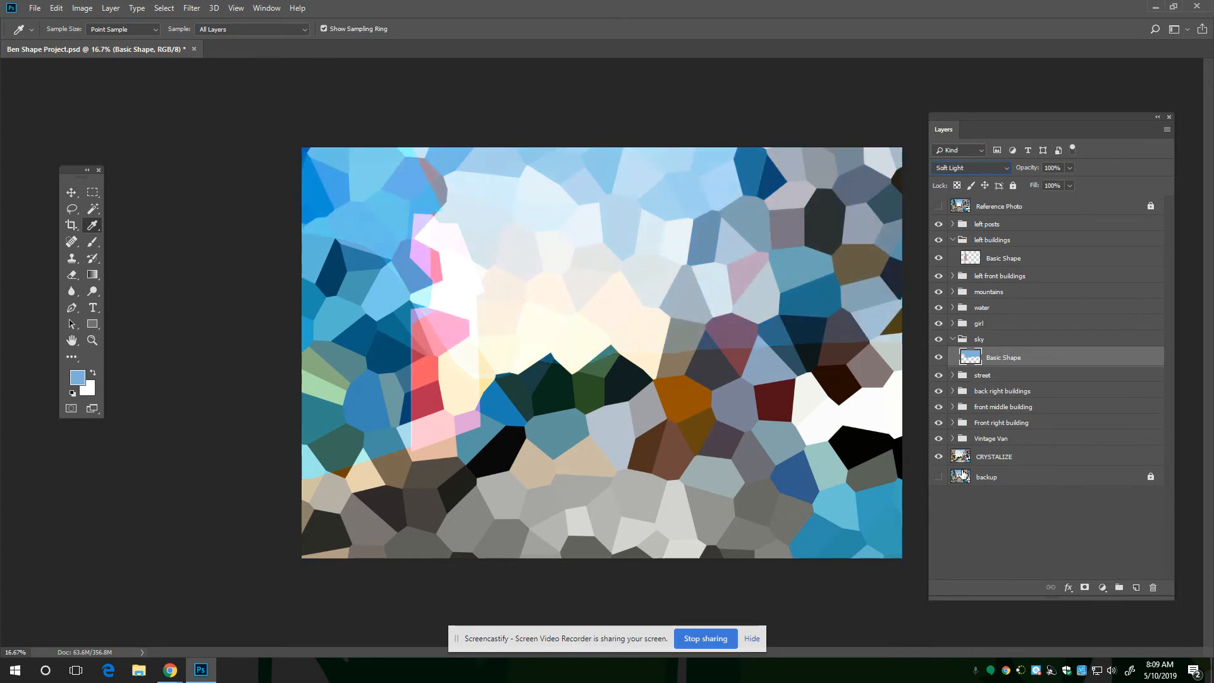
key("Down")
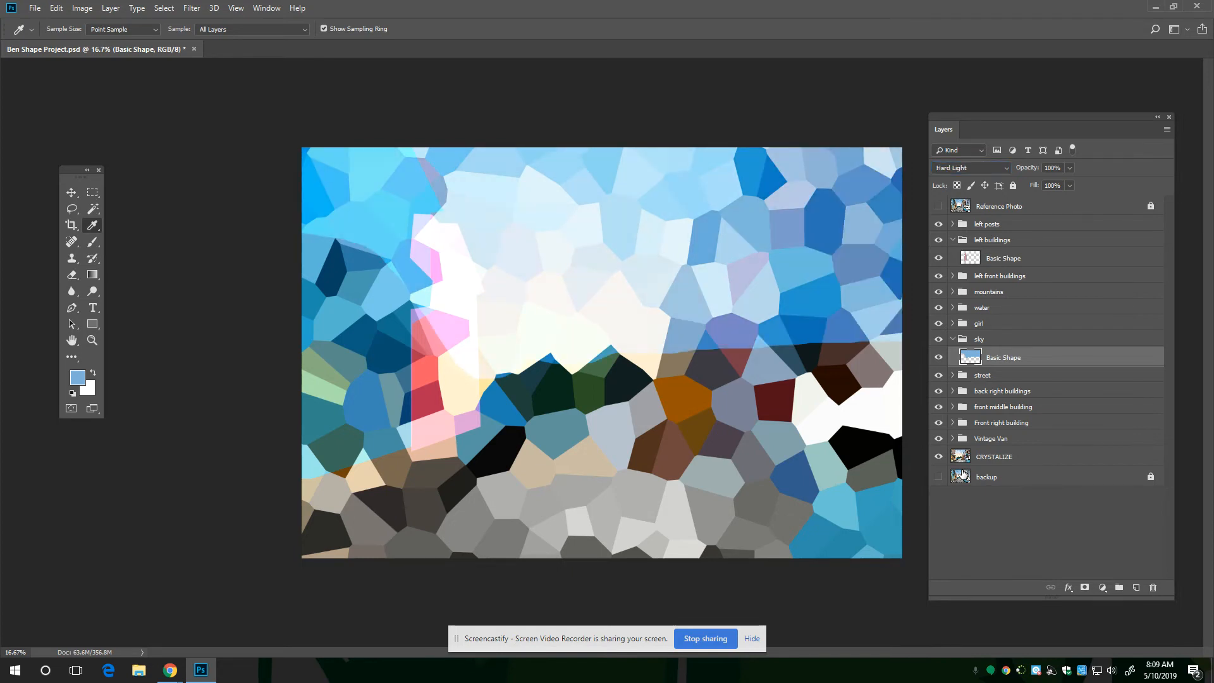
left_click(953, 340)
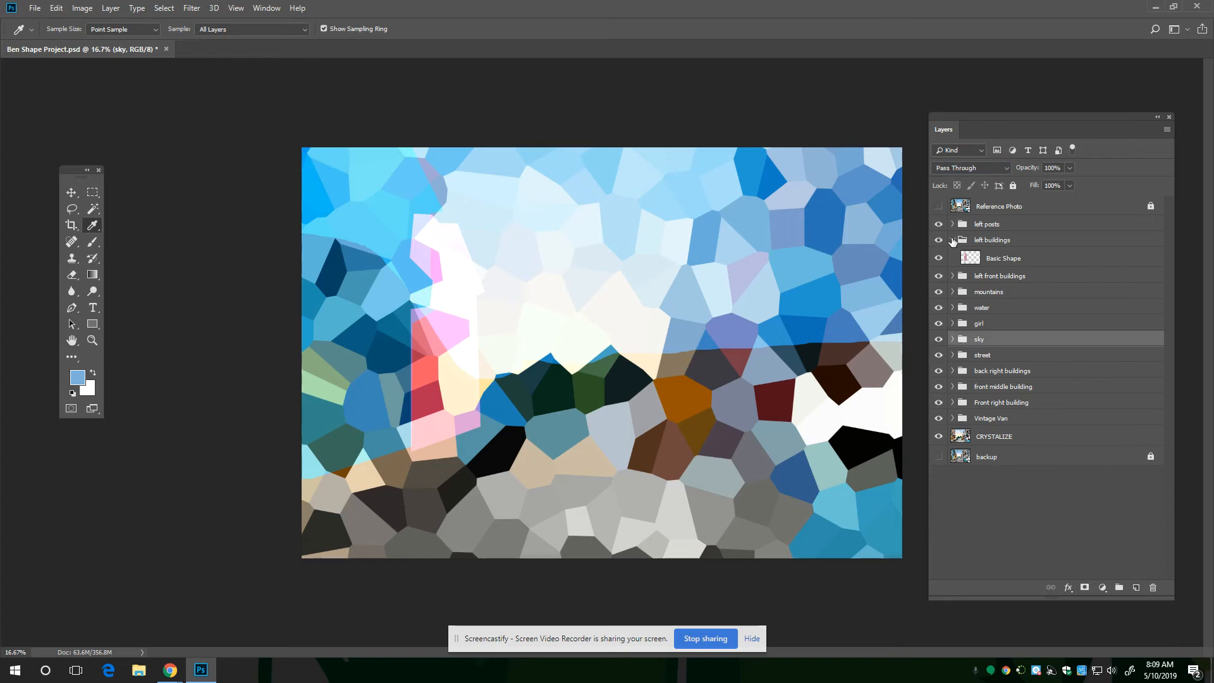
Step: Compare the blended shapes with the street photo by toggling the Reference Photo layer, leaving that layer shown
left_click(939, 206)
left_click(939, 206)
left_click(938, 207)
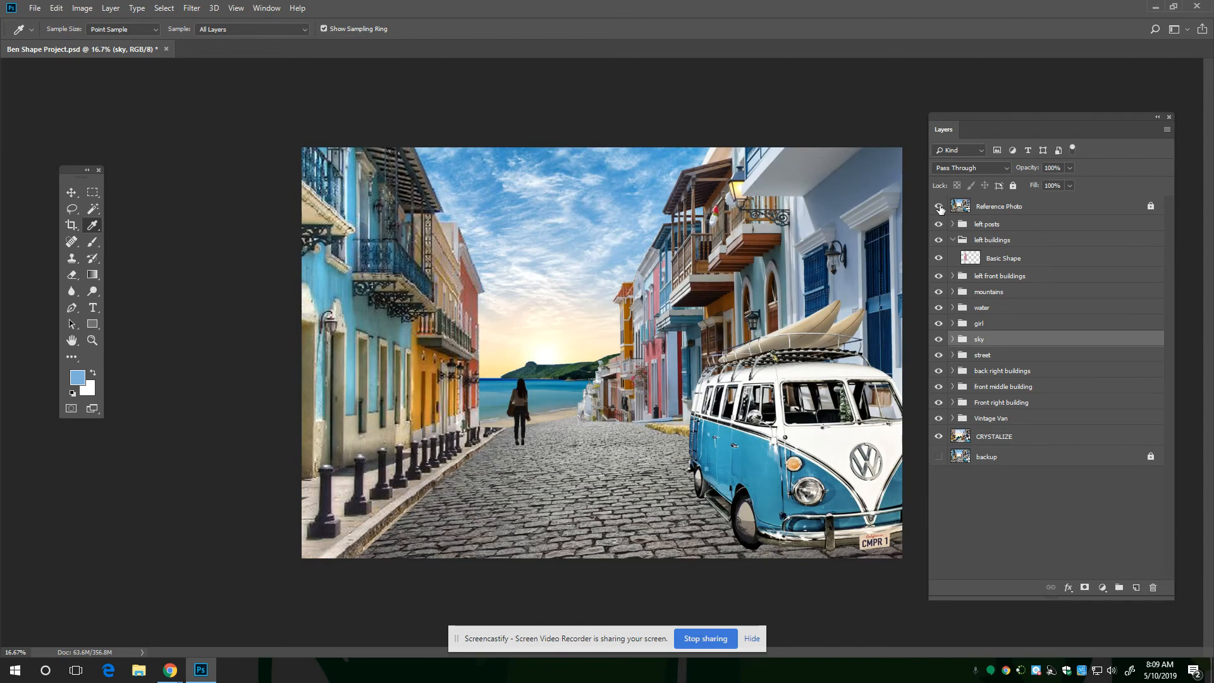
left_click(939, 207)
left_click(939, 207)
left_click(939, 207)
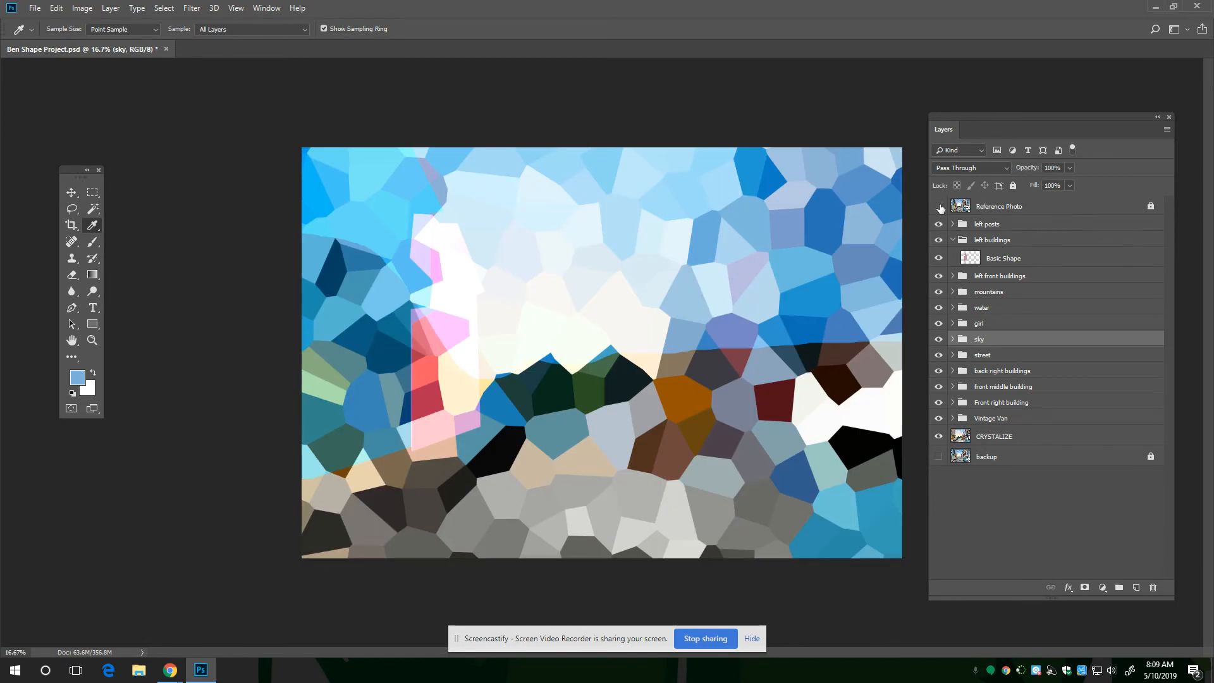
left_click(939, 207)
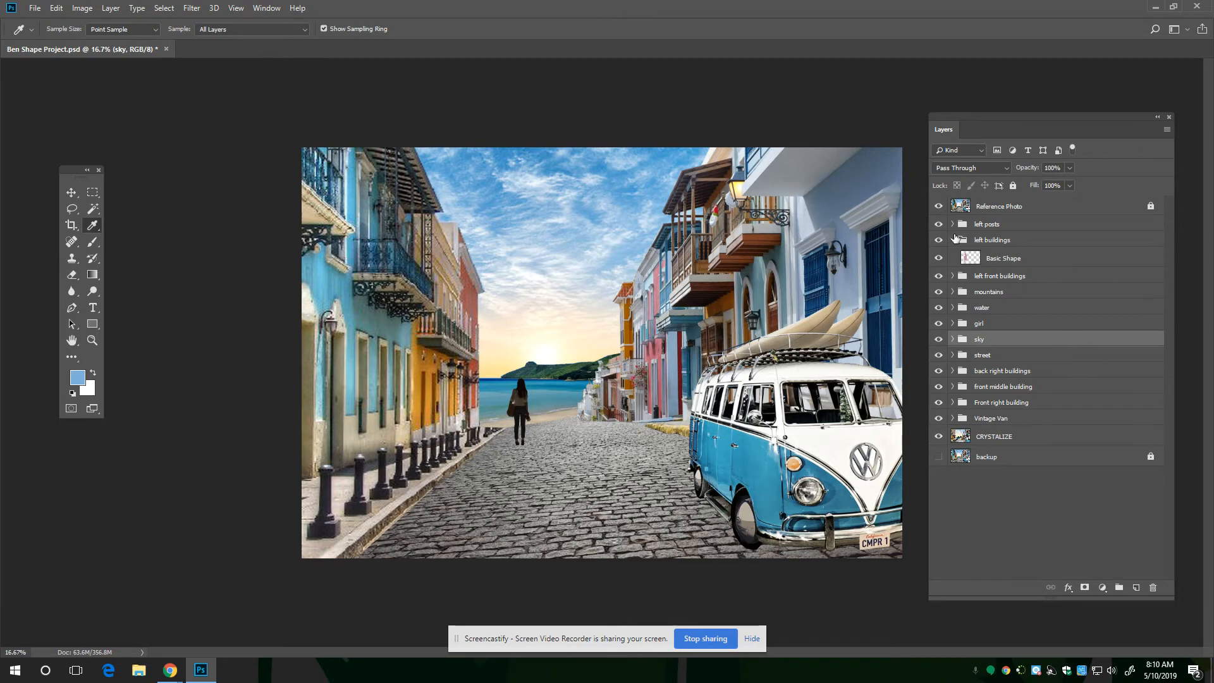
Step: Collapse the left buildings group and select the Basic Shape layer inside the Vintage Van group
left_click(953, 240)
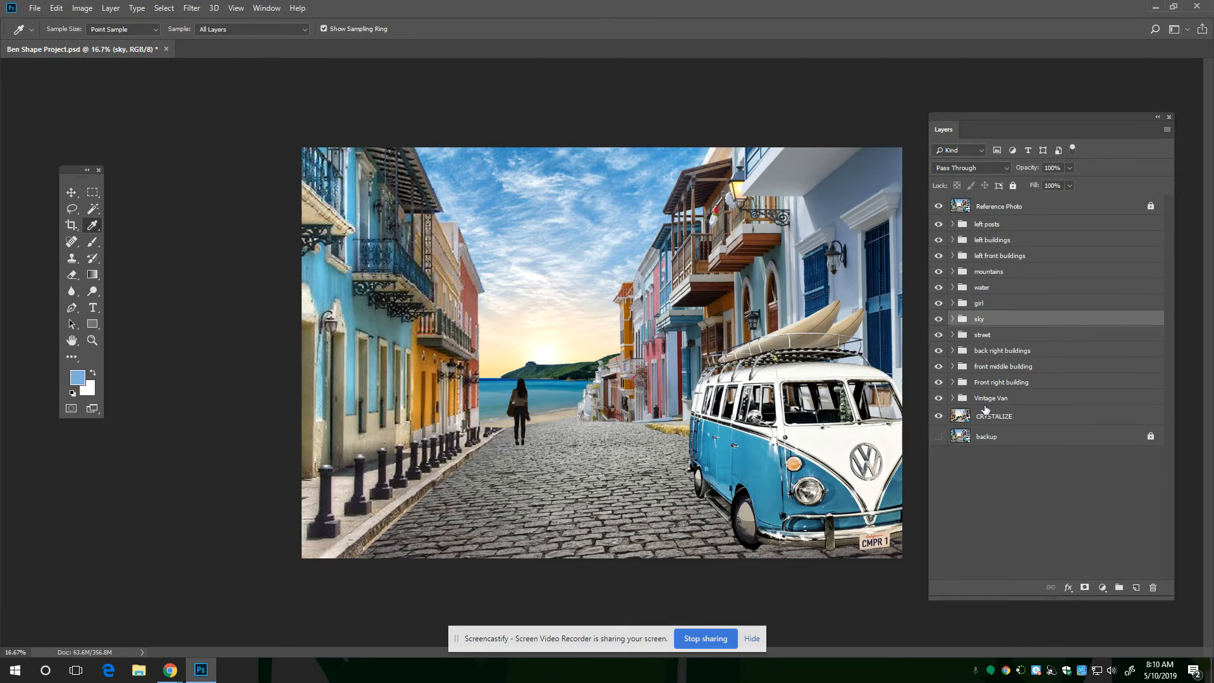
left_click(952, 398)
left_click(1025, 416)
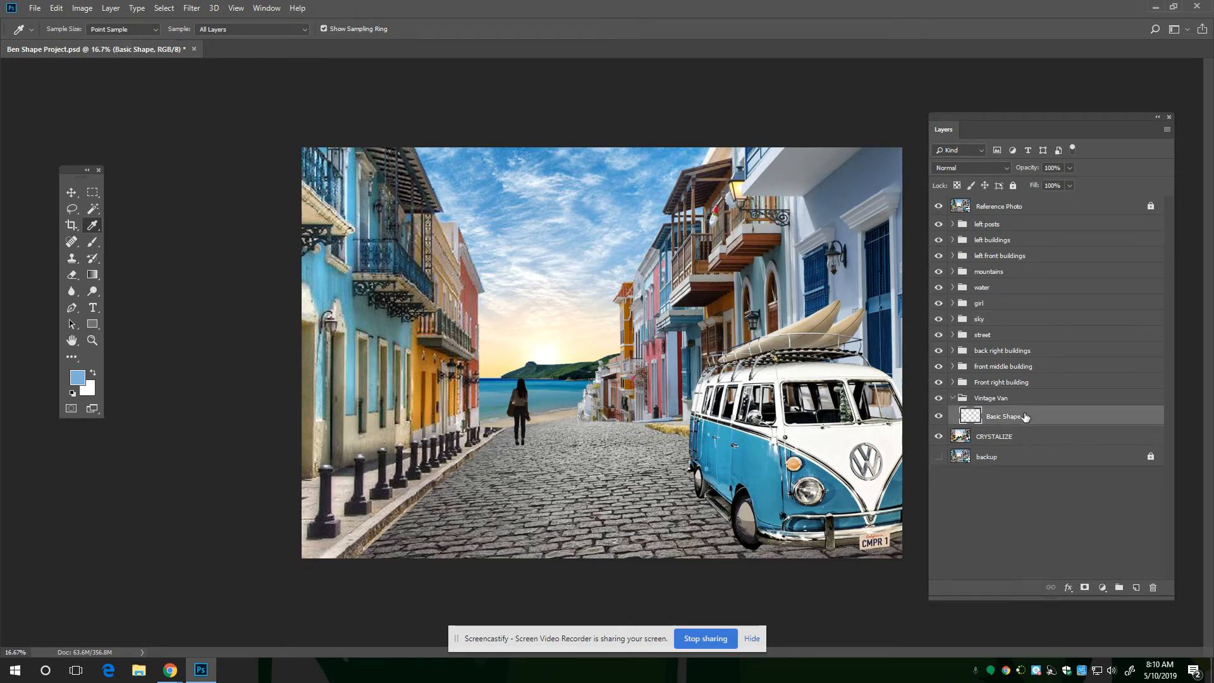
Step: Start outlining the van with the Polygonal Lasso Tool from just beyond the canvas edge, tracing the license plate and the front bumper's underside
key("l")
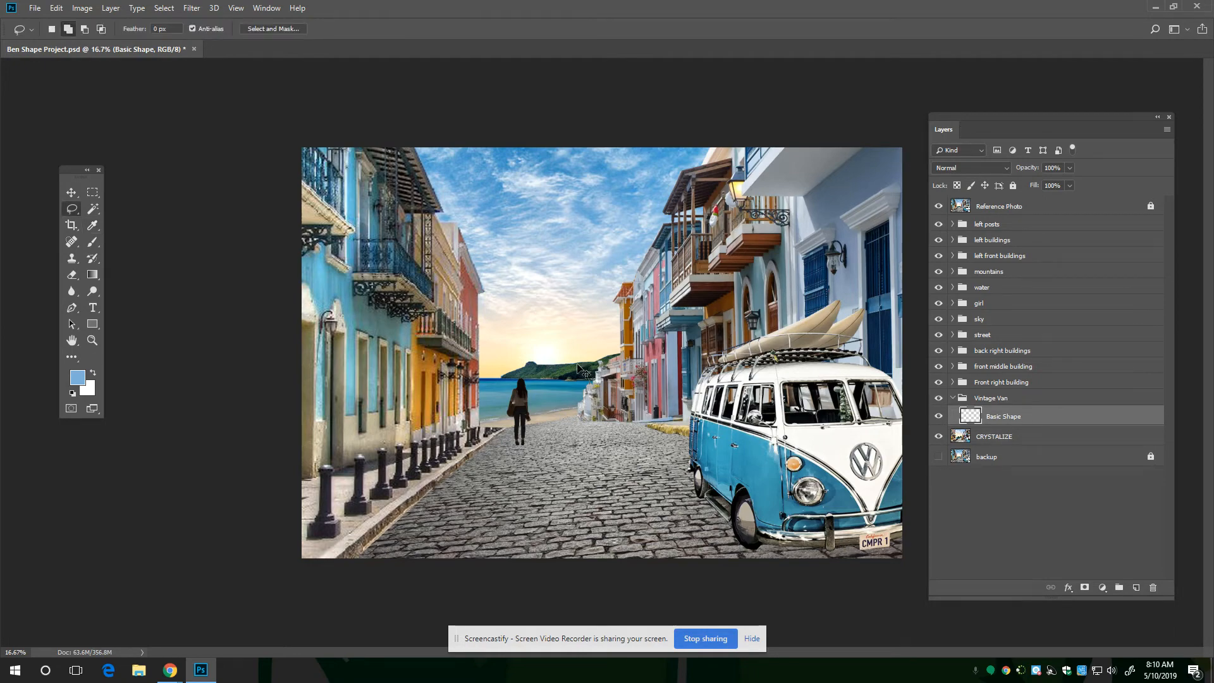
key("ctrl+plus")
left_click_drag(614, 313, 319, 232)
key("ctrl+plus")
left_click_drag(412, 334, 429, 289)
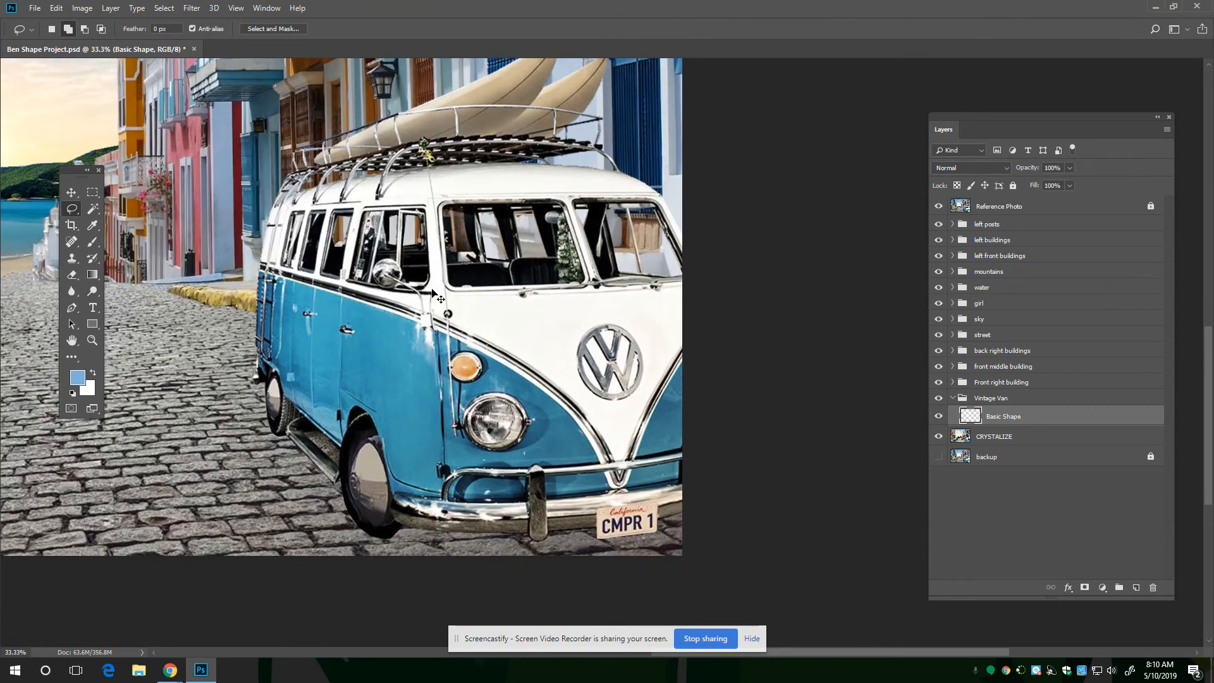
key("ctrl+plus")
left_click_drag(465, 355, 515, 212)
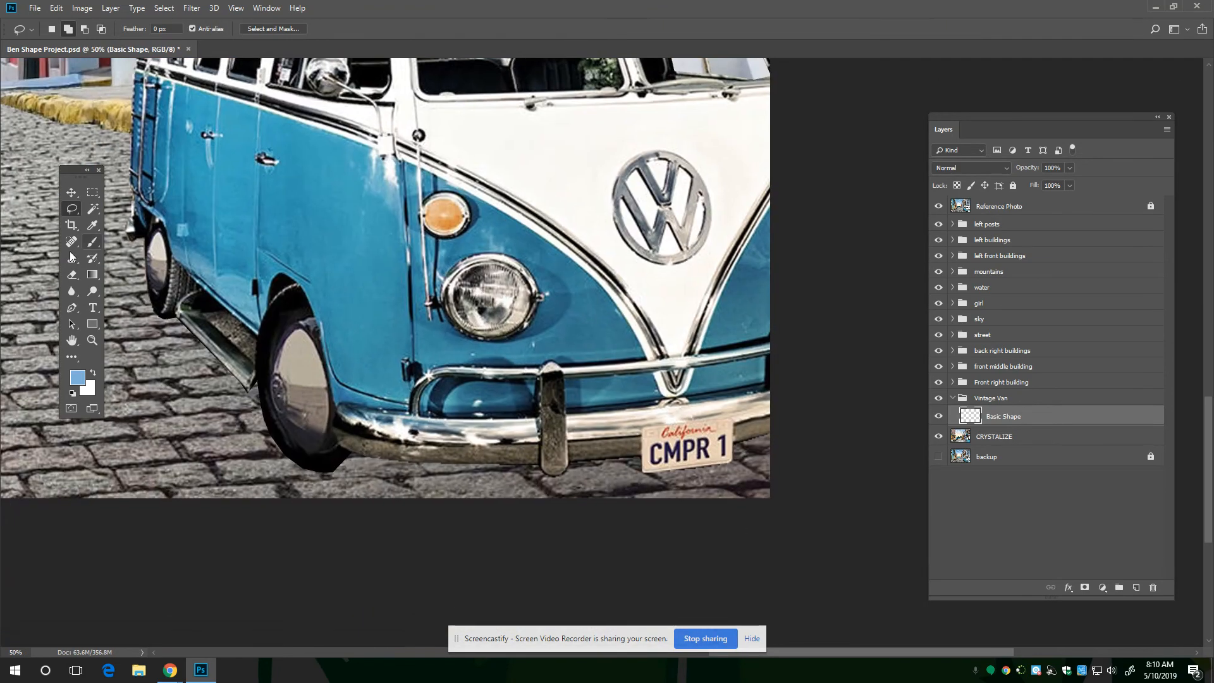
right_click(66, 206)
left_click(120, 223)
left_click(801, 417)
left_click(733, 457)
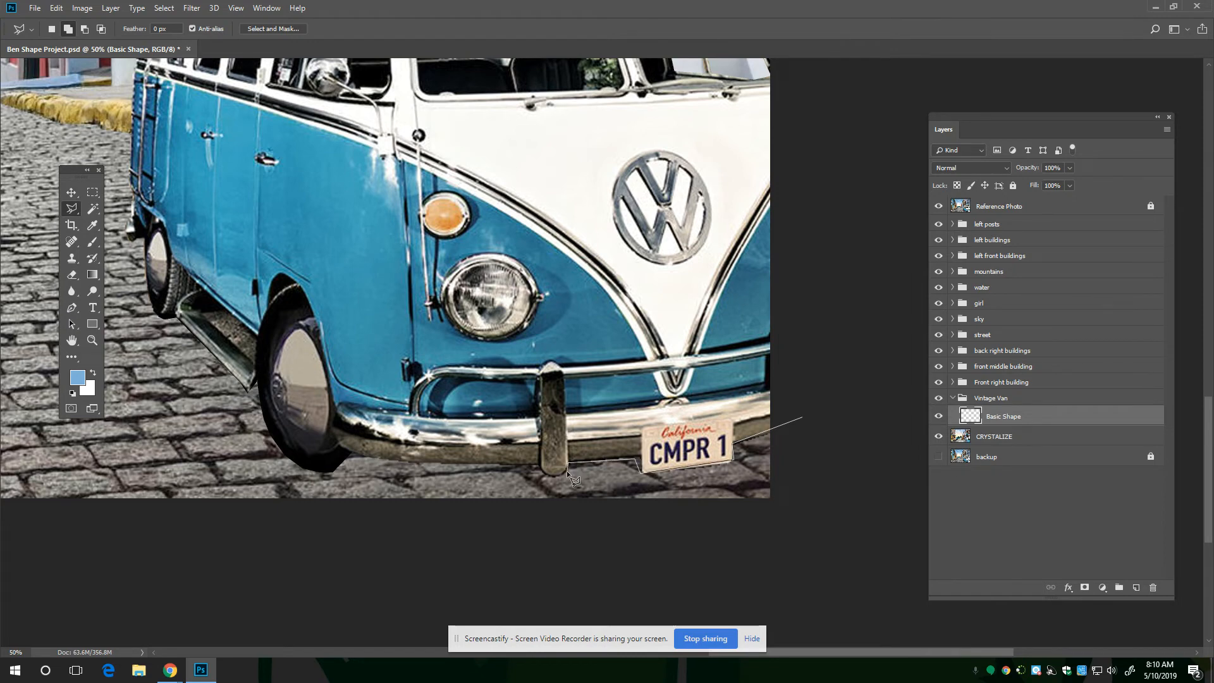
left_click(548, 478)
left_click(539, 466)
left_click(349, 450)
Step: Continue the polygonal outline around the van's front wheel, along the running board, and around the rear wheel to the rear bumper
left_click(299, 469)
left_click(267, 432)
left_click(261, 409)
left_click(246, 392)
left_click_drag(222, 362, 340, 541)
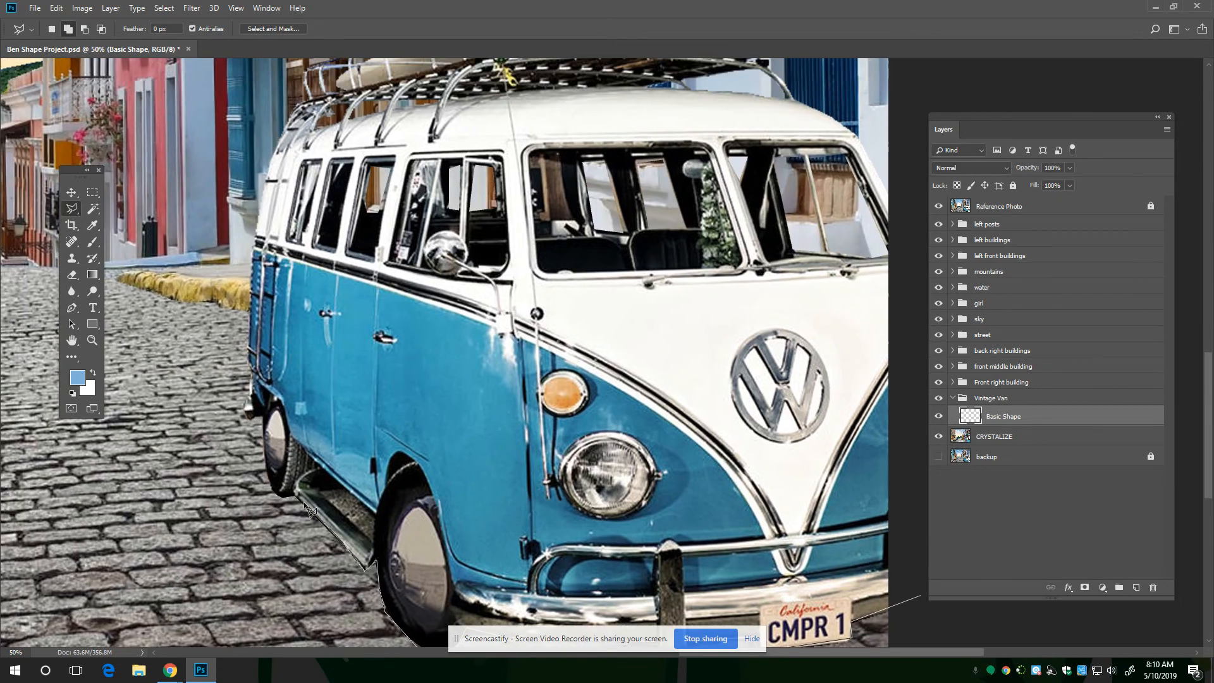
left_click(268, 485)
left_click(261, 415)
left_click(242, 401)
Step: Continue the polygonal outline up the van's rear side, along the roof rack, and around the tips of both surfboards
left_click(252, 366)
left_click(253, 247)
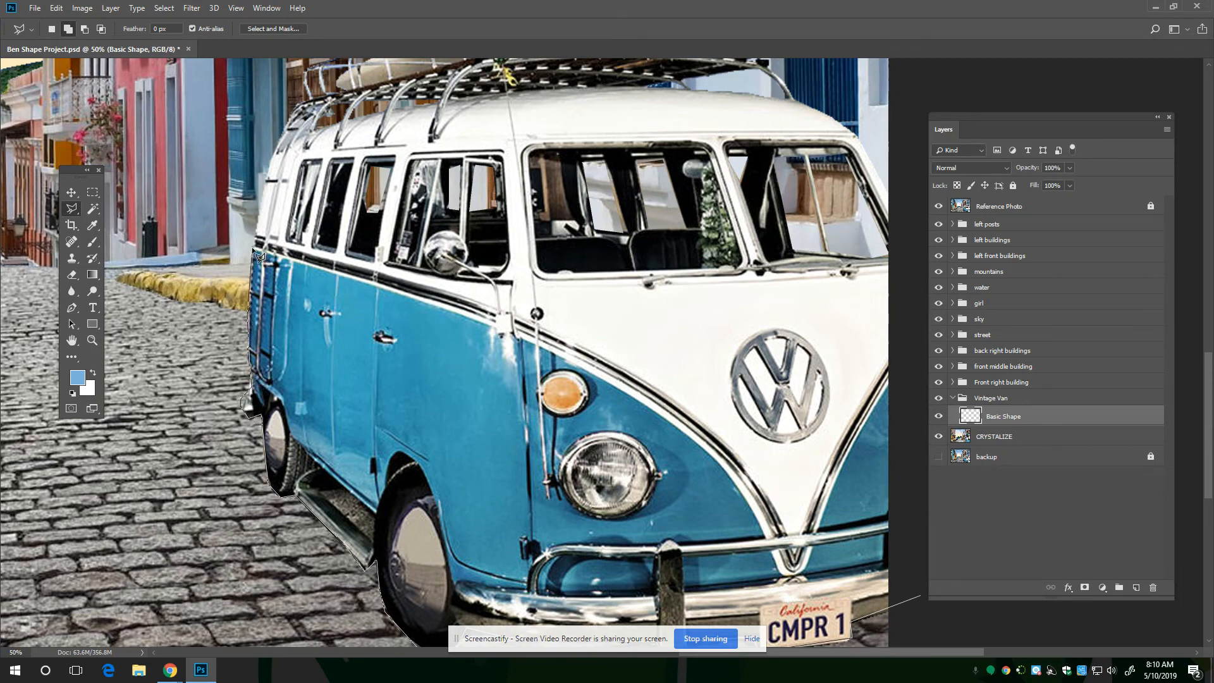
left_click(267, 169)
left_click(284, 130)
left_click(297, 105)
left_click_drag(312, 102, 366, 320)
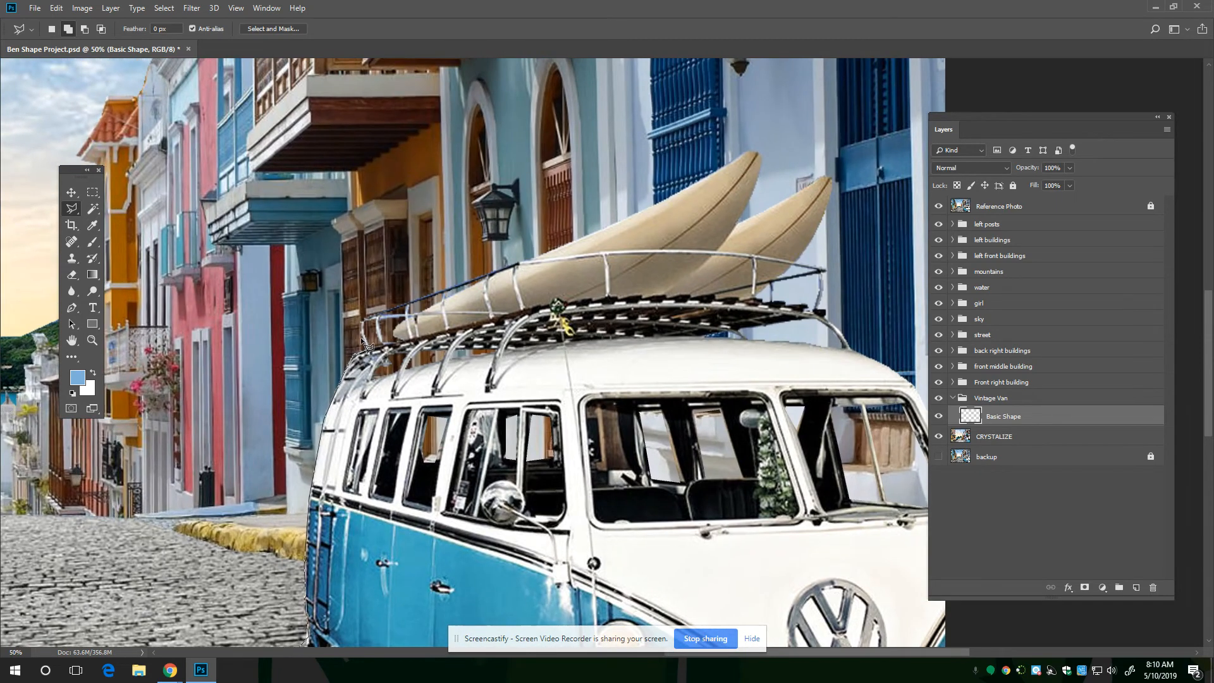
left_click(362, 316)
left_click(712, 171)
left_click(735, 223)
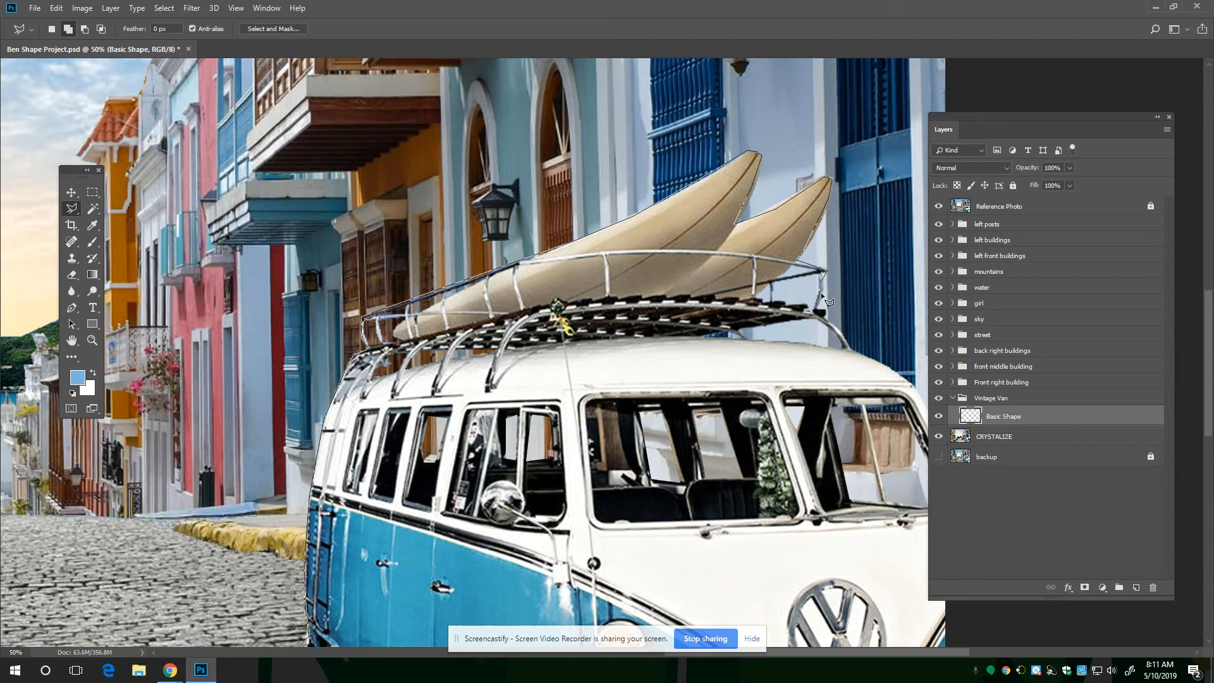
Step: Finish the polygonal outline down the rack and windshield side, then beyond the canvas edge back to its starting point, closing the van selection
left_click(815, 311)
left_click(845, 332)
left_click(895, 373)
left_click_drag(912, 393, 711, 295)
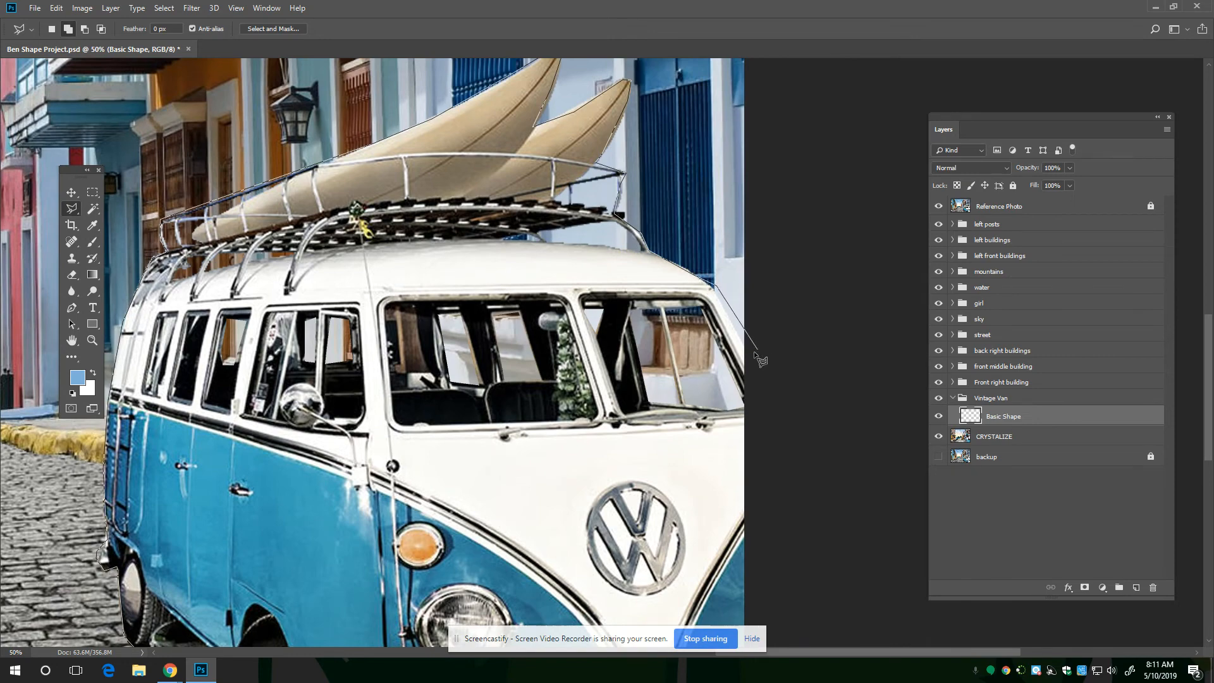
left_click_drag(774, 461, 769, 152)
left_click(753, 403)
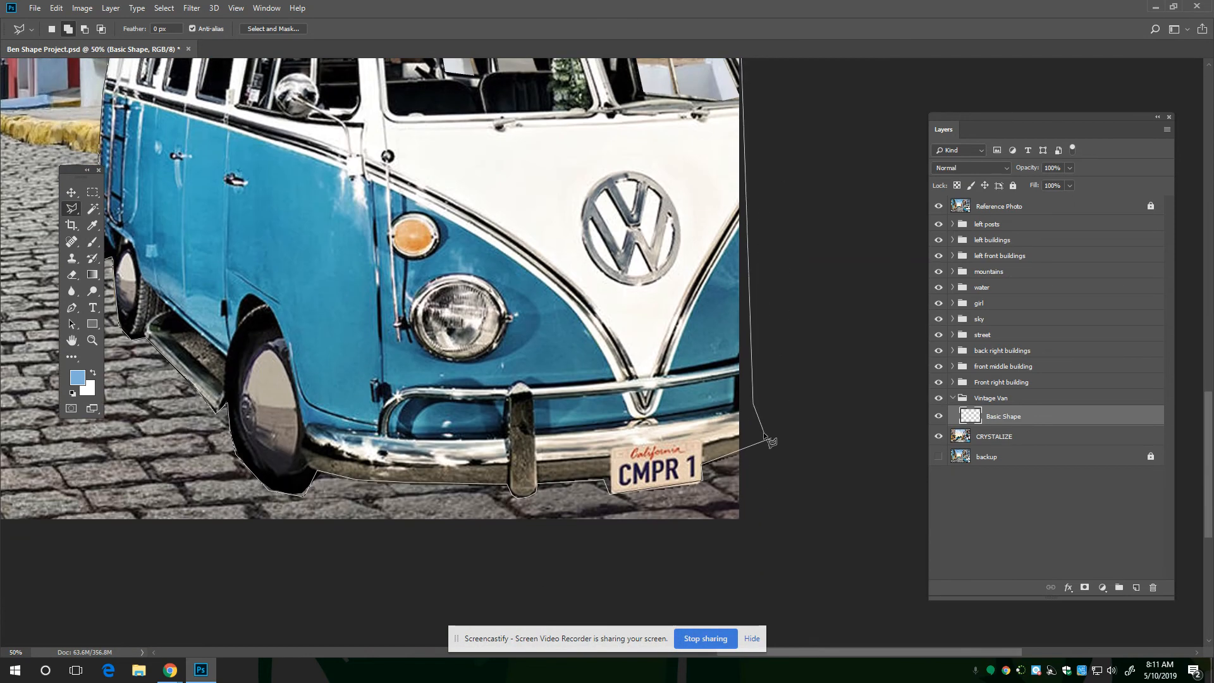
left_click_drag(791, 287, 915, 602)
mouse_move(656, 404)
left_mouse_down()
mouse_move(652, 362)
mouse_move(601, 362)
mouse_move(574, 267)
mouse_move(587, 346)
mouse_move(599, 389)
mouse_move(618, 215)
left_mouse_up()
Step: Sample the van's blue body color and shift the foreground color to a dark green with a hue of 165
key("i")
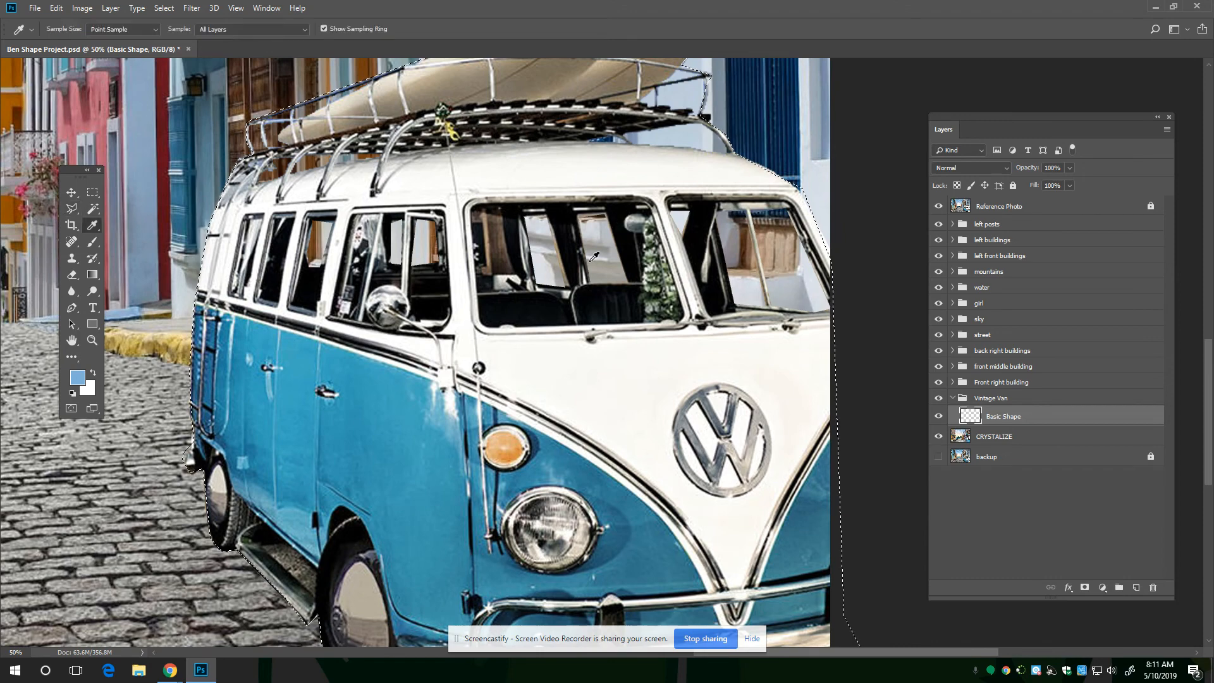
left_click(379, 463)
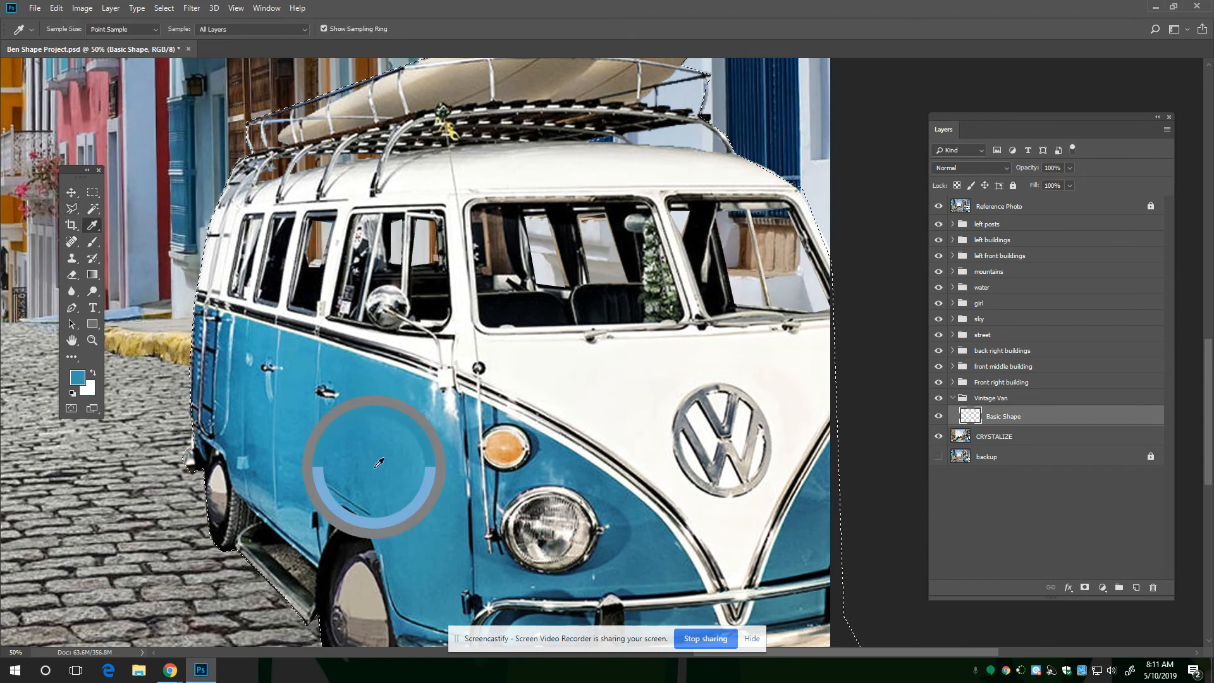
left_click(77, 378)
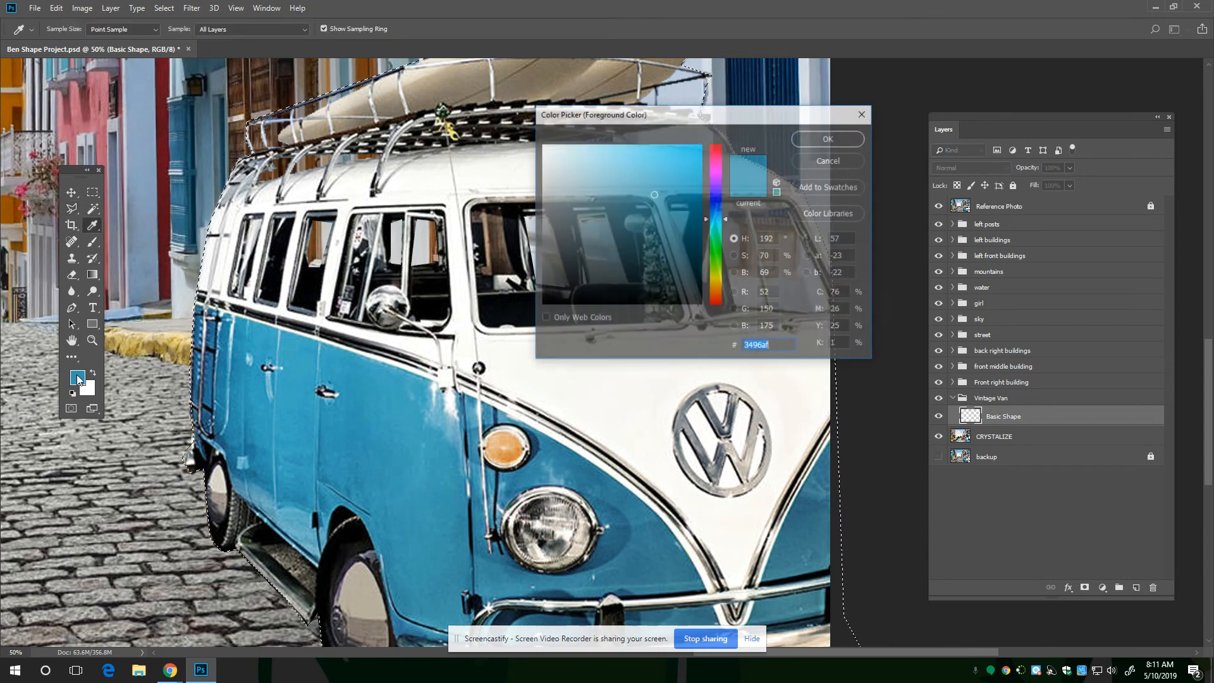
left_click(716, 231)
left_click(666, 241)
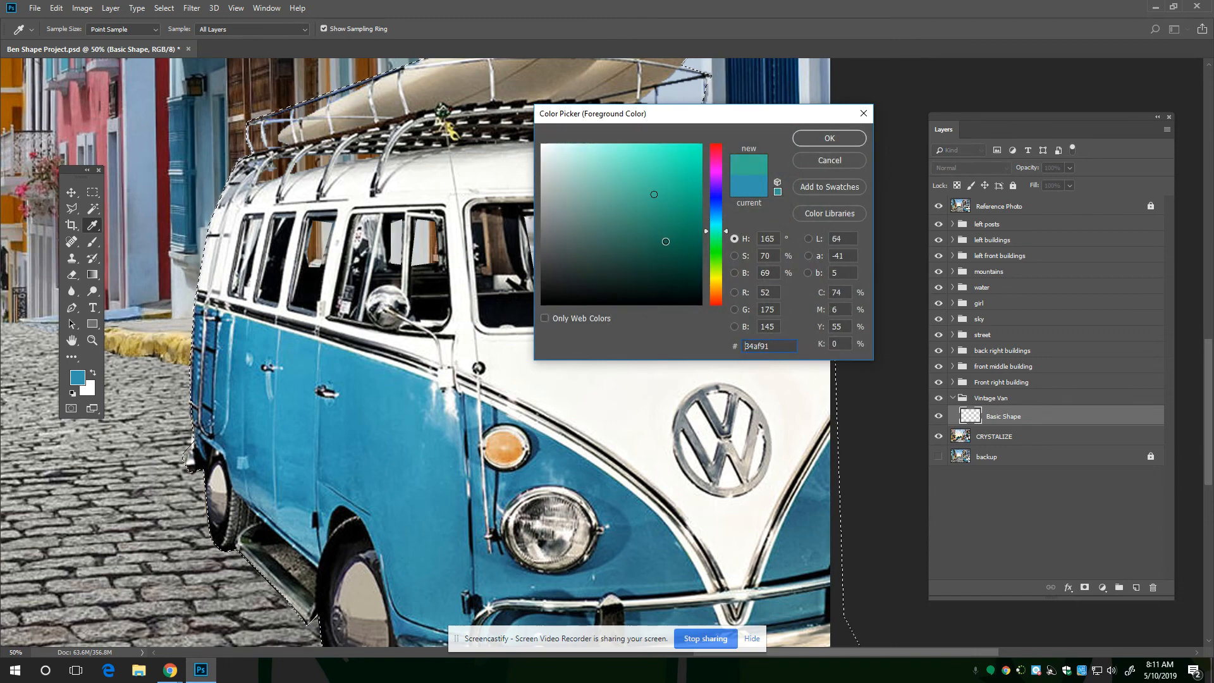
left_click(828, 138)
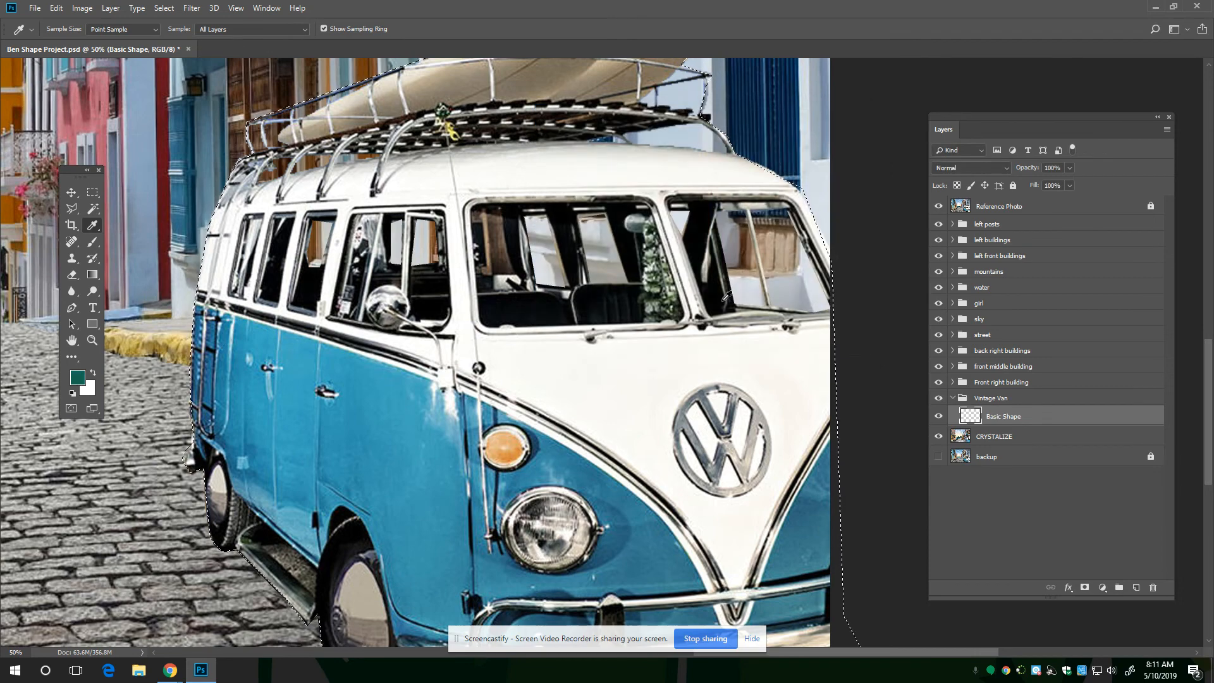
Step: Fill the van selection with the Foreground Color at 100% opacity and hide the Reference Photo layer
key("shift+F5")
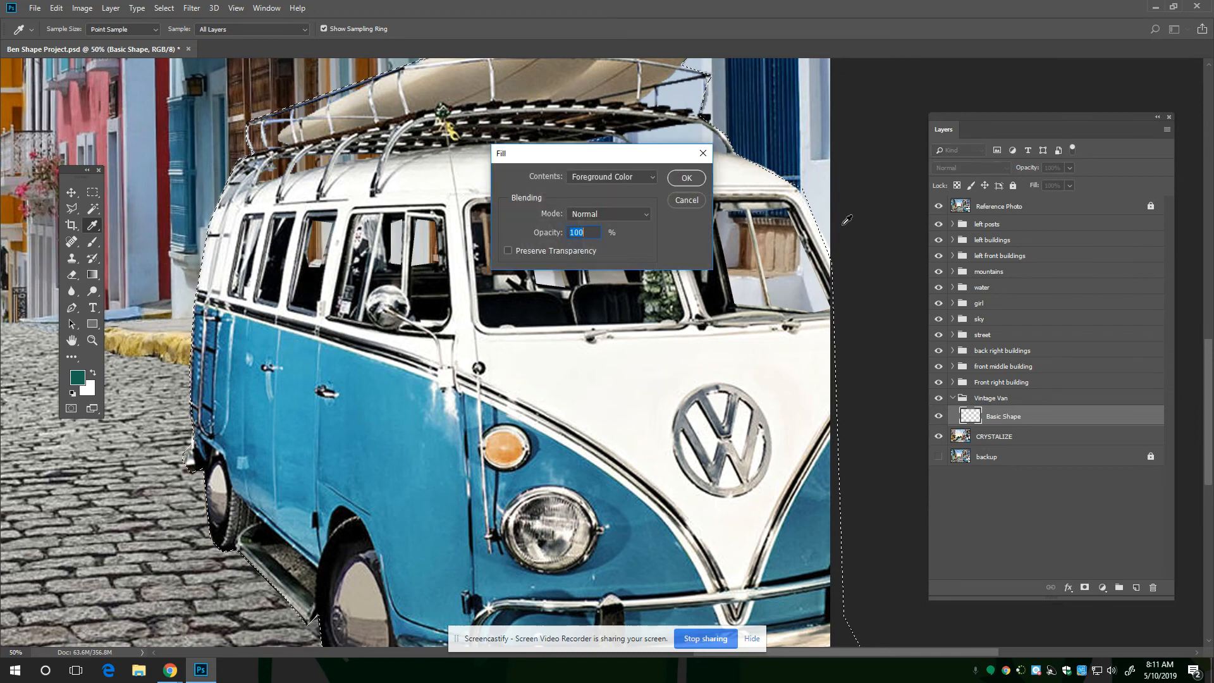
left_click(686, 178)
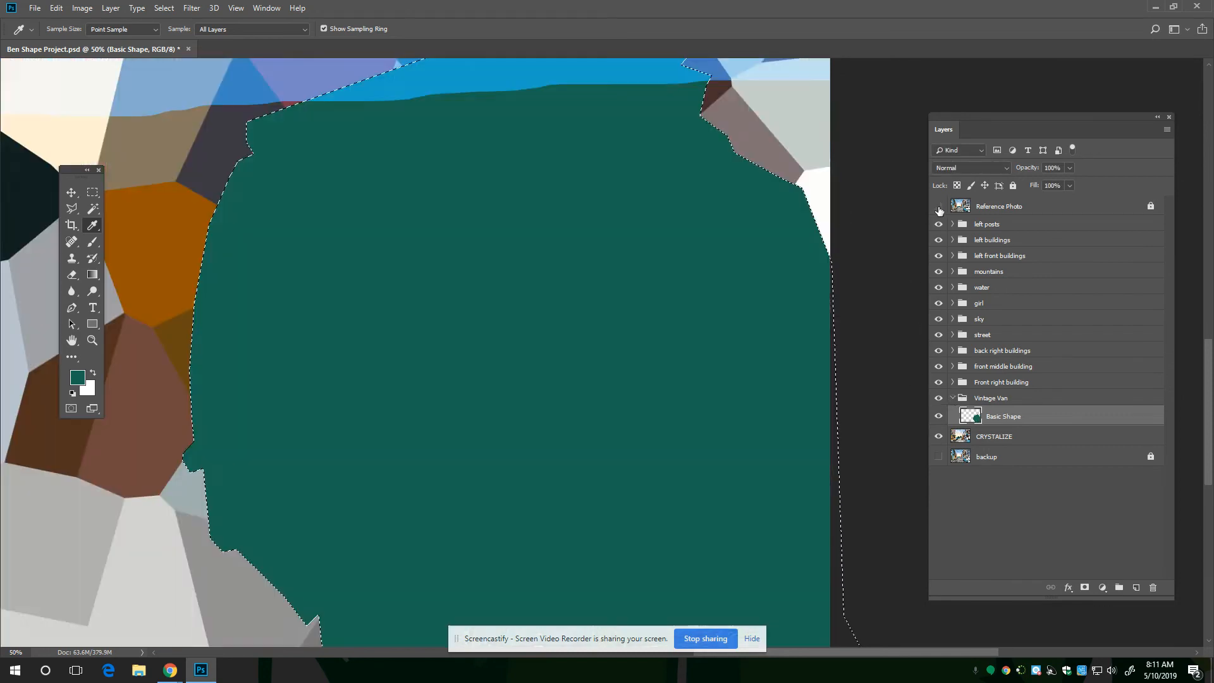
left_click(938, 206)
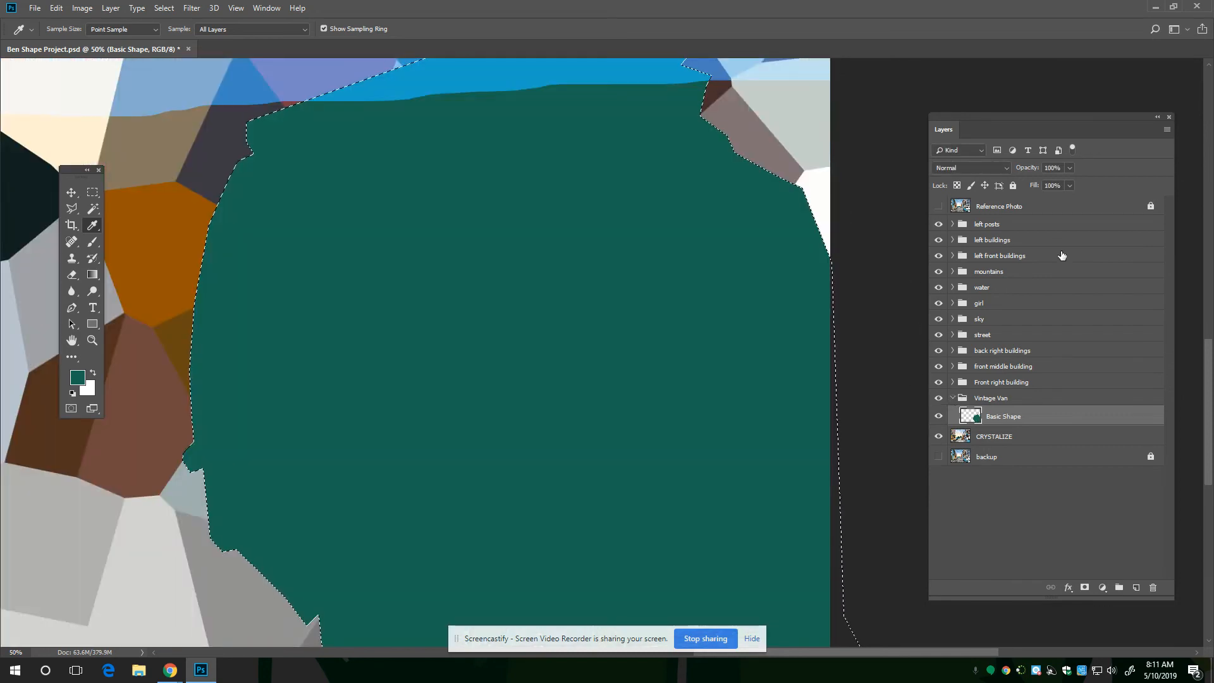
Step: Clear the selection, try several blending modes on the van's Basic Shape layer, and set it to Linear Dodge (Add)
key("ctrl+minus")
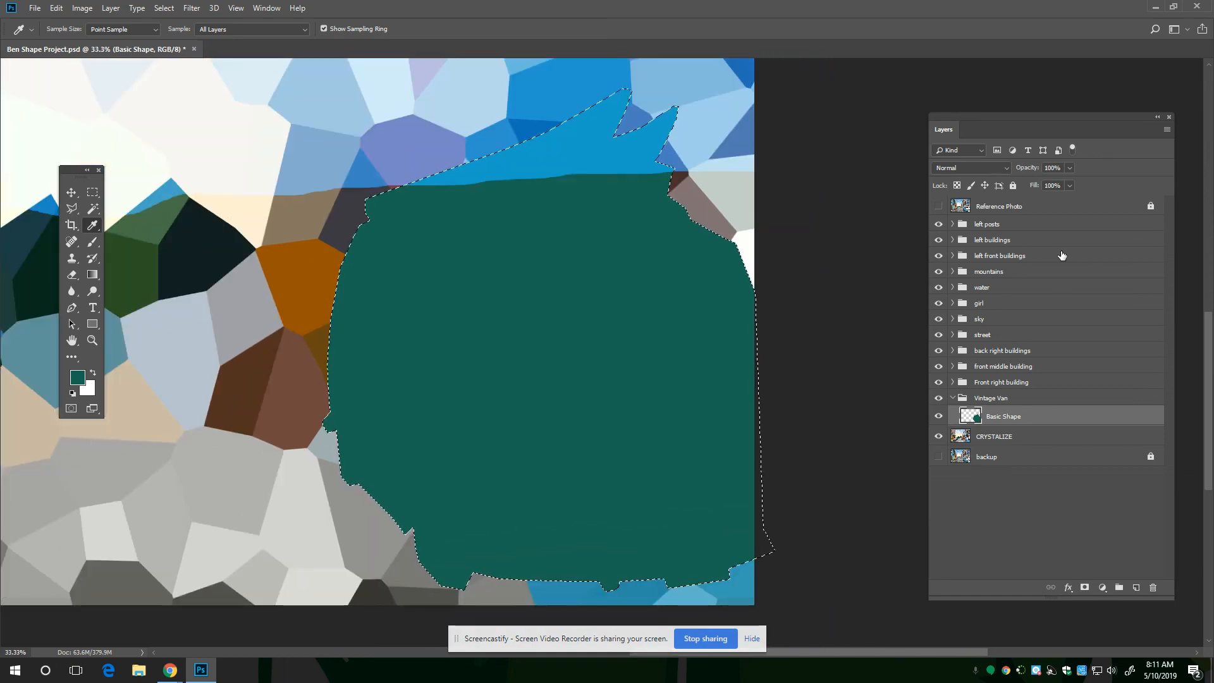
left_click(992, 169)
left_click(981, 473)
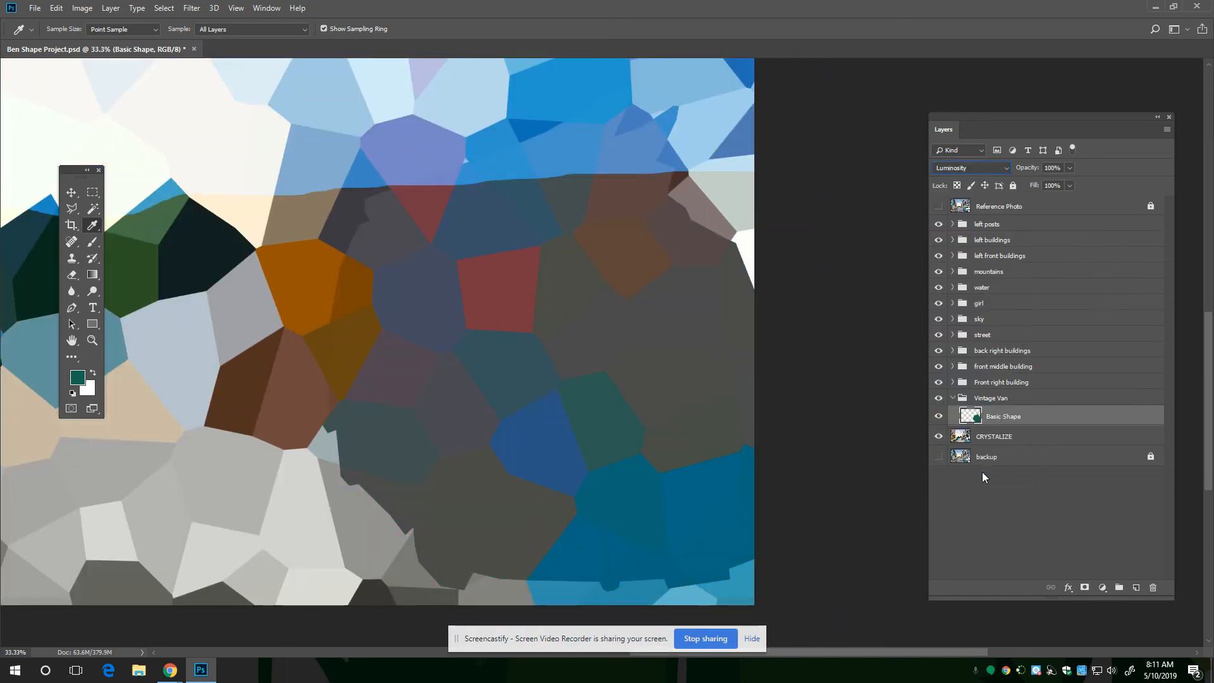
key("Up")
key("Up")
key("Up")
key("Up")
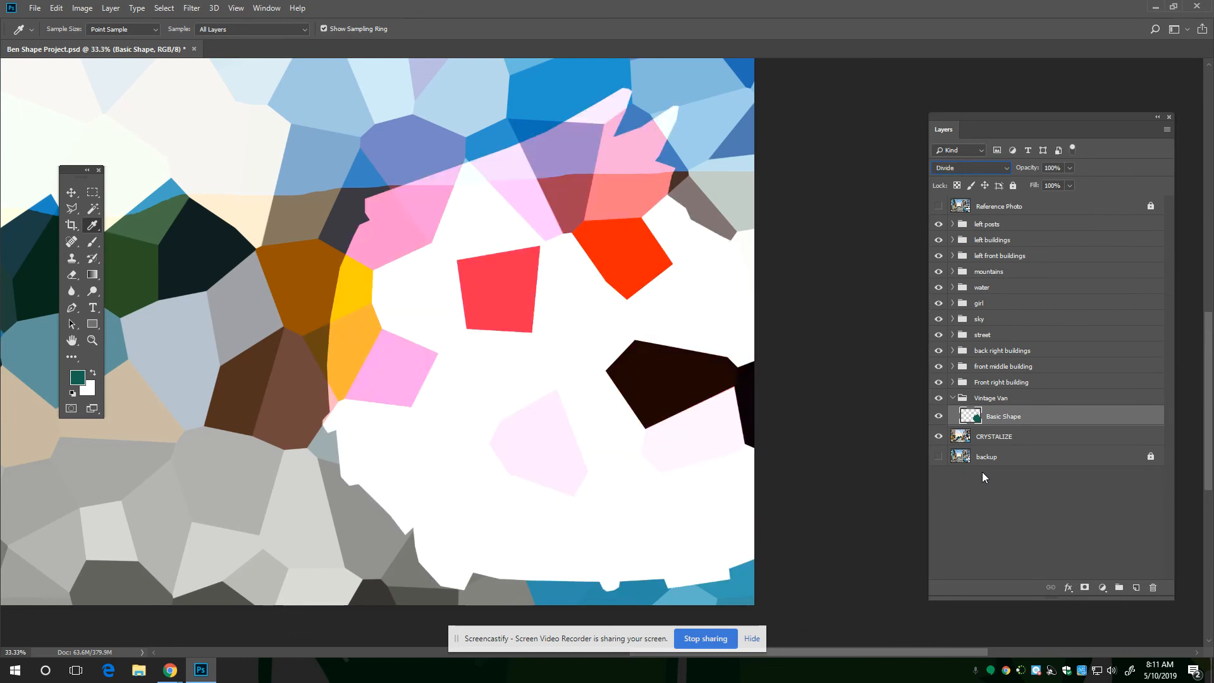
key("Up")
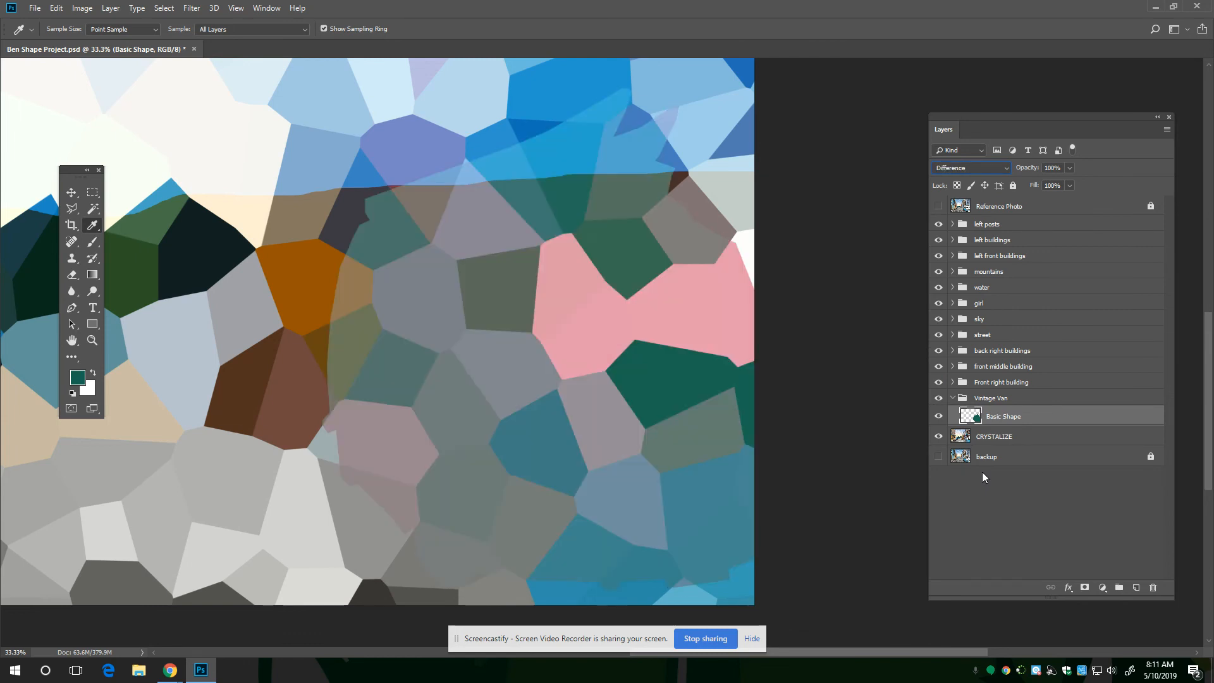
key("Up")
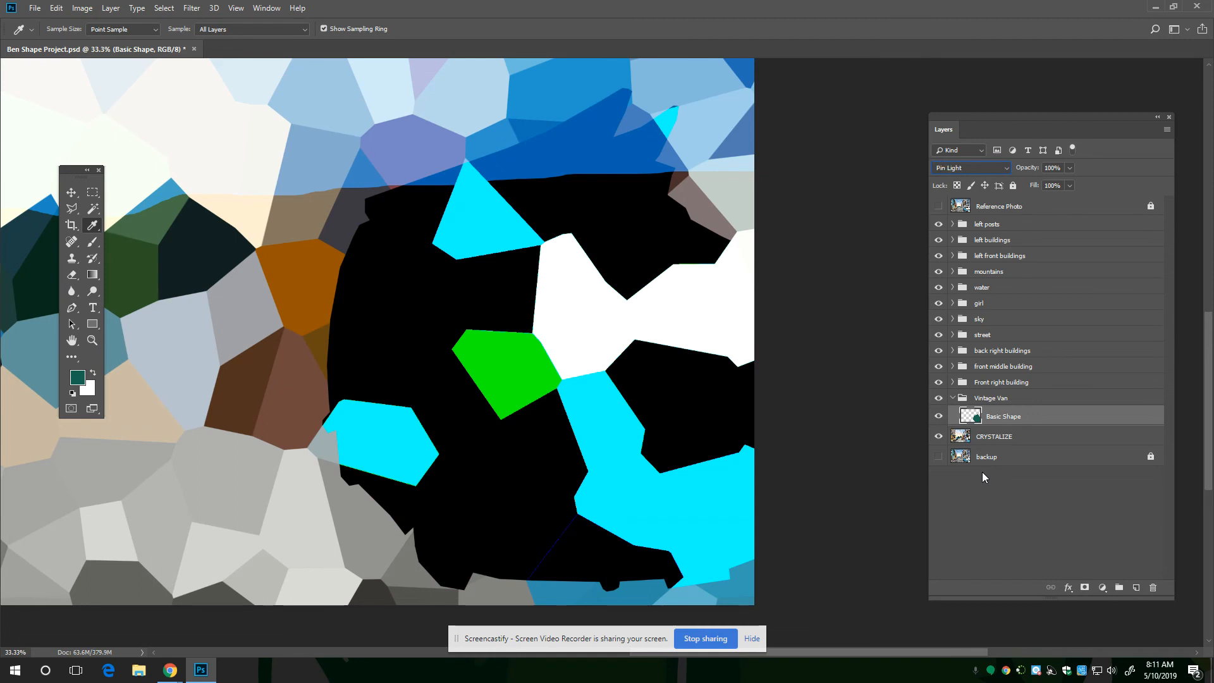
key("Up")
key("Up")
key("Up")
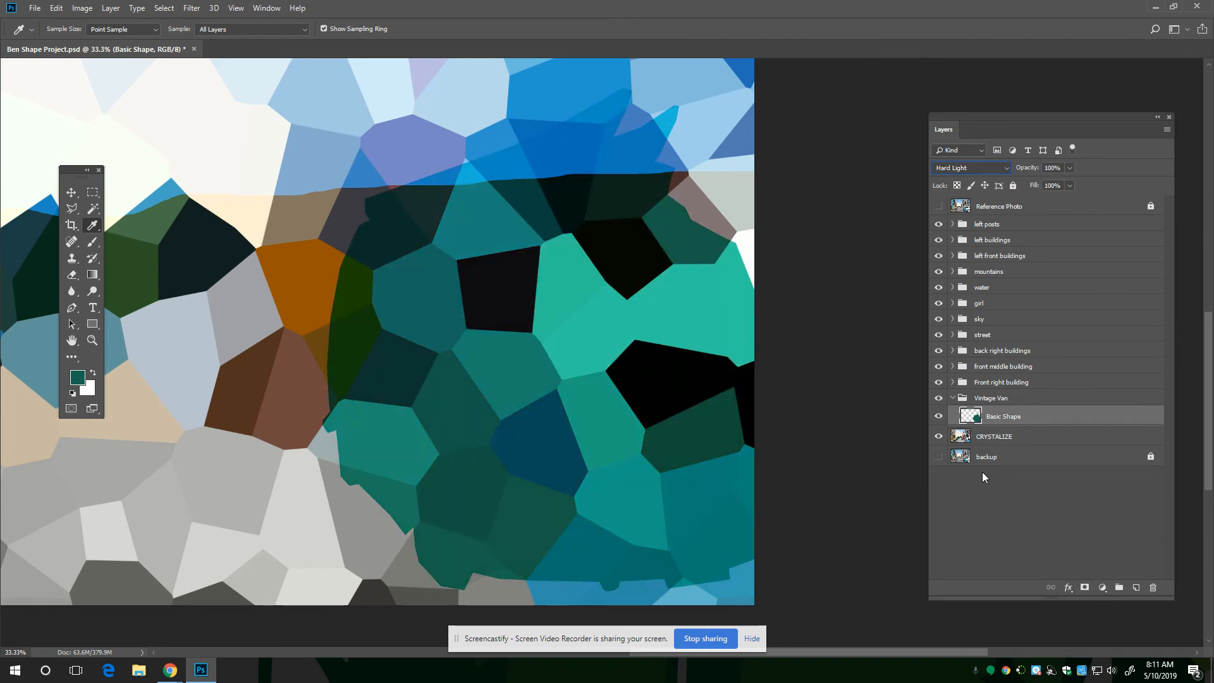
key("Up")
key("Up")
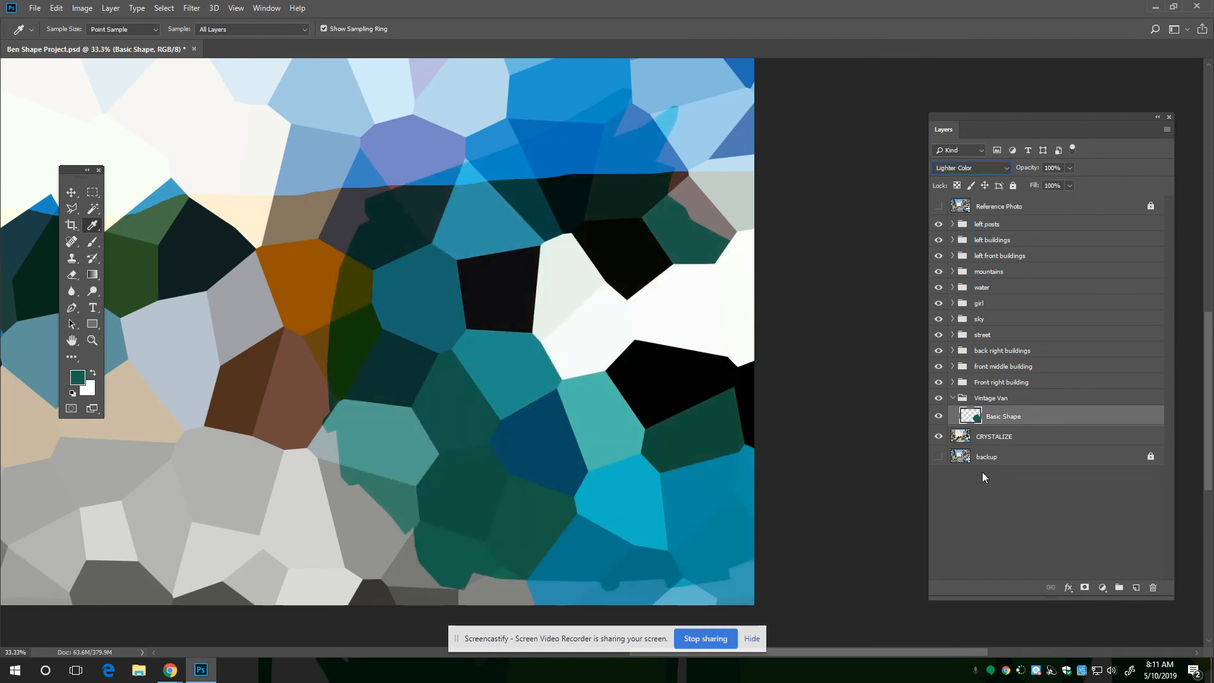
key("Up")
key("Down")
key("Up")
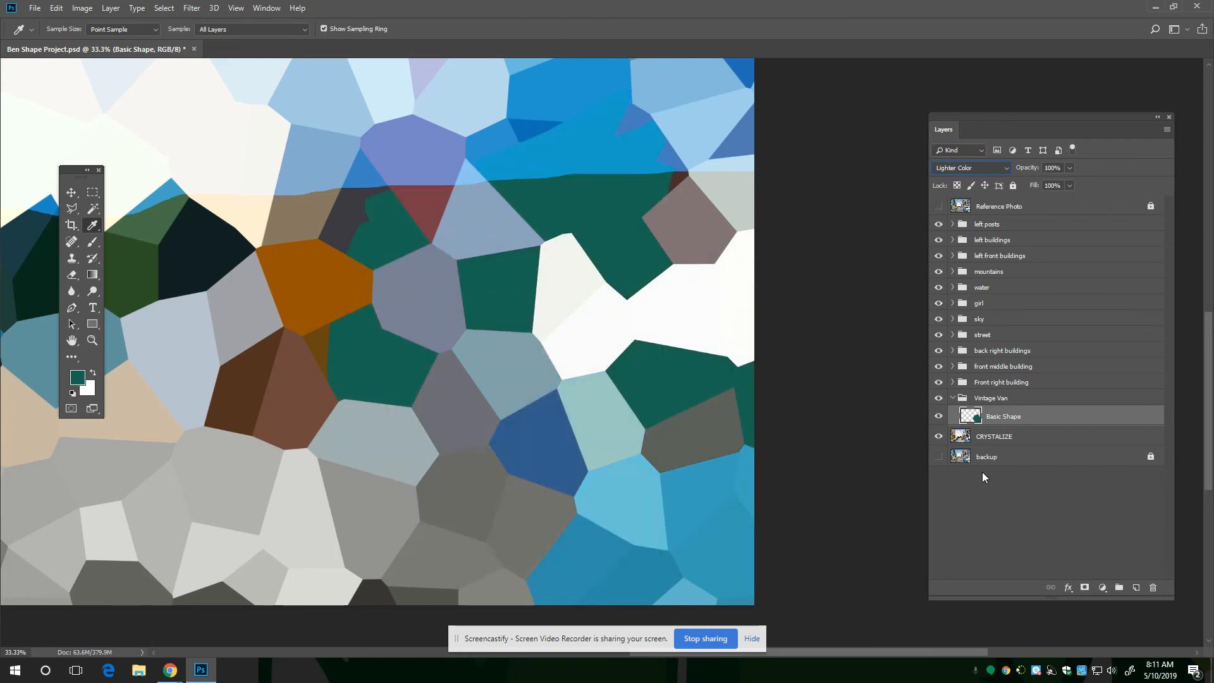
key("Up")
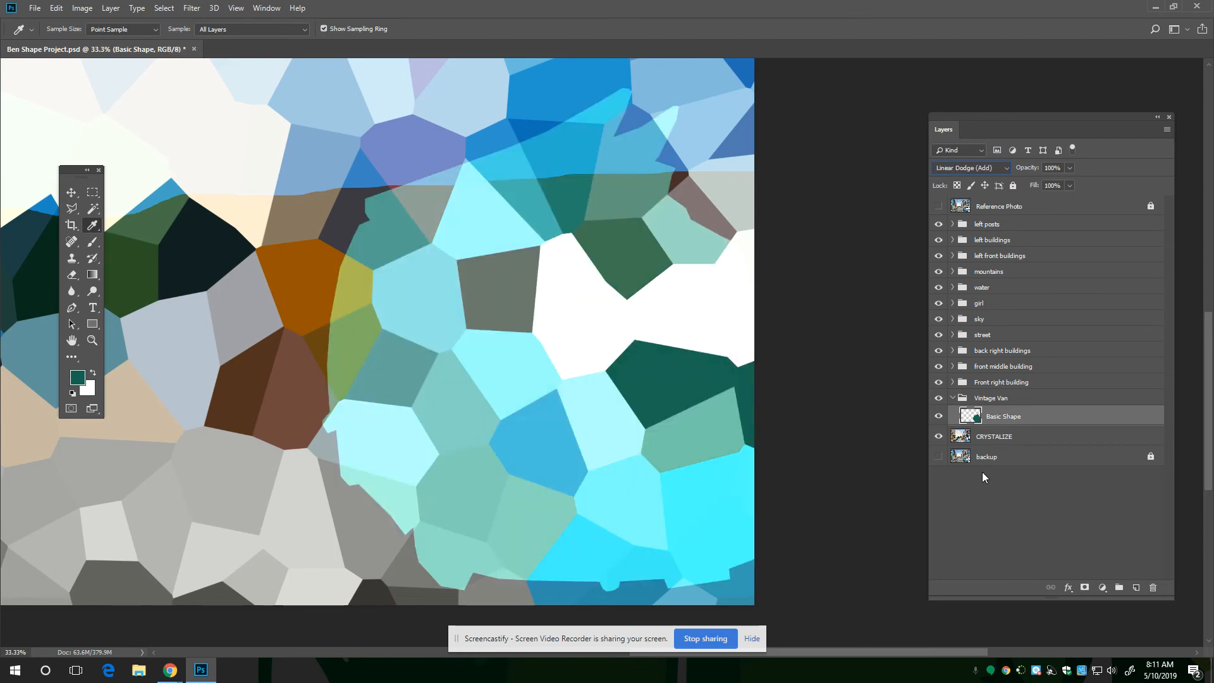
Step: Compare the blended van shape with the street photo by toggling the Reference Photo layer, leave it hidden, and collapse the Vintage Van group
key("ctrl+minus")
key("ctrl+minus")
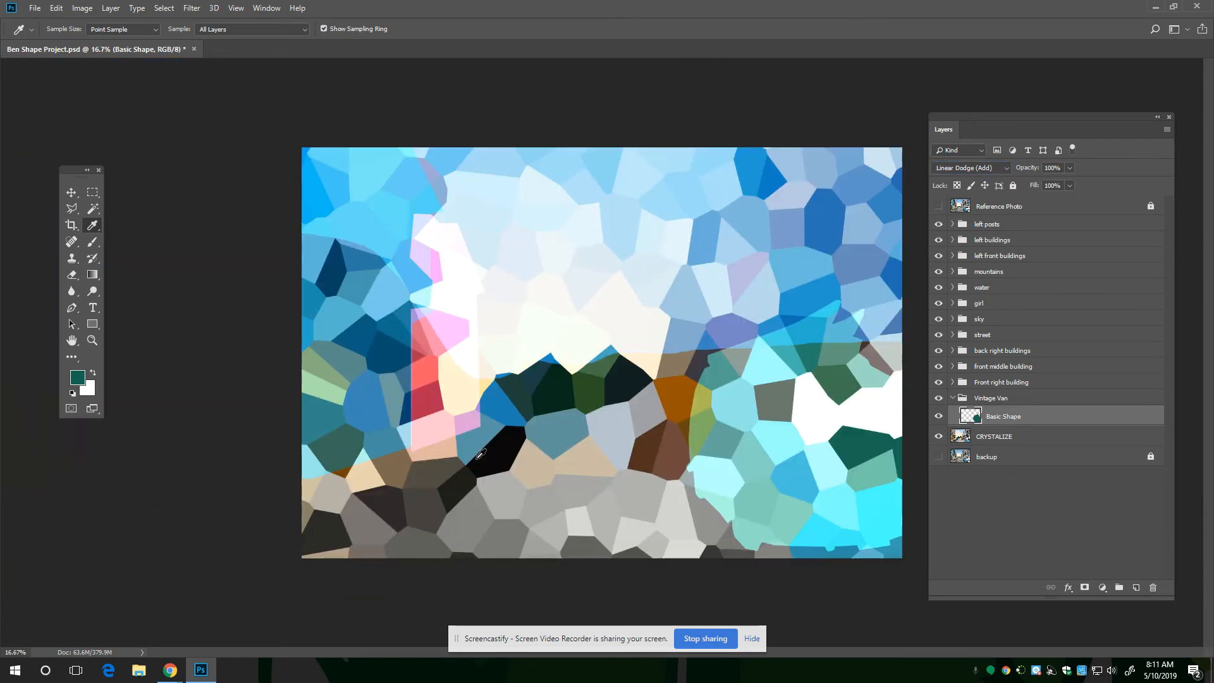
key("v")
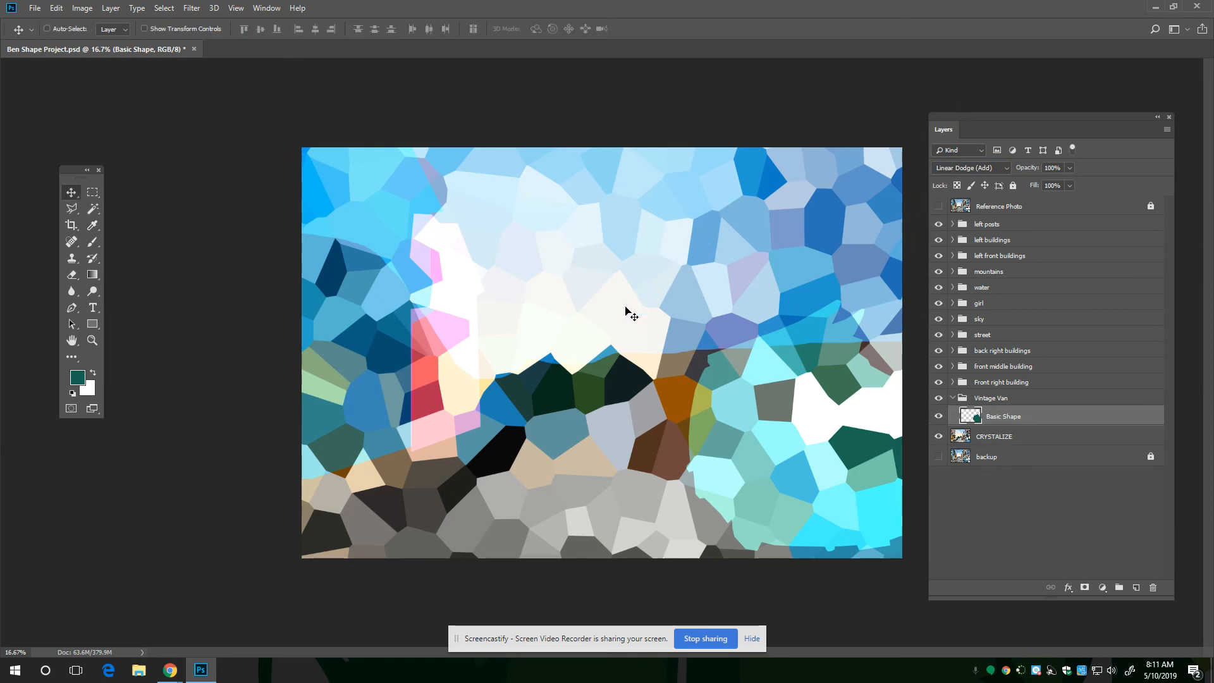
left_click_drag(948, 113, 962, 110)
key("ctrl+plus")
left_click_drag(765, 501, 555, 460)
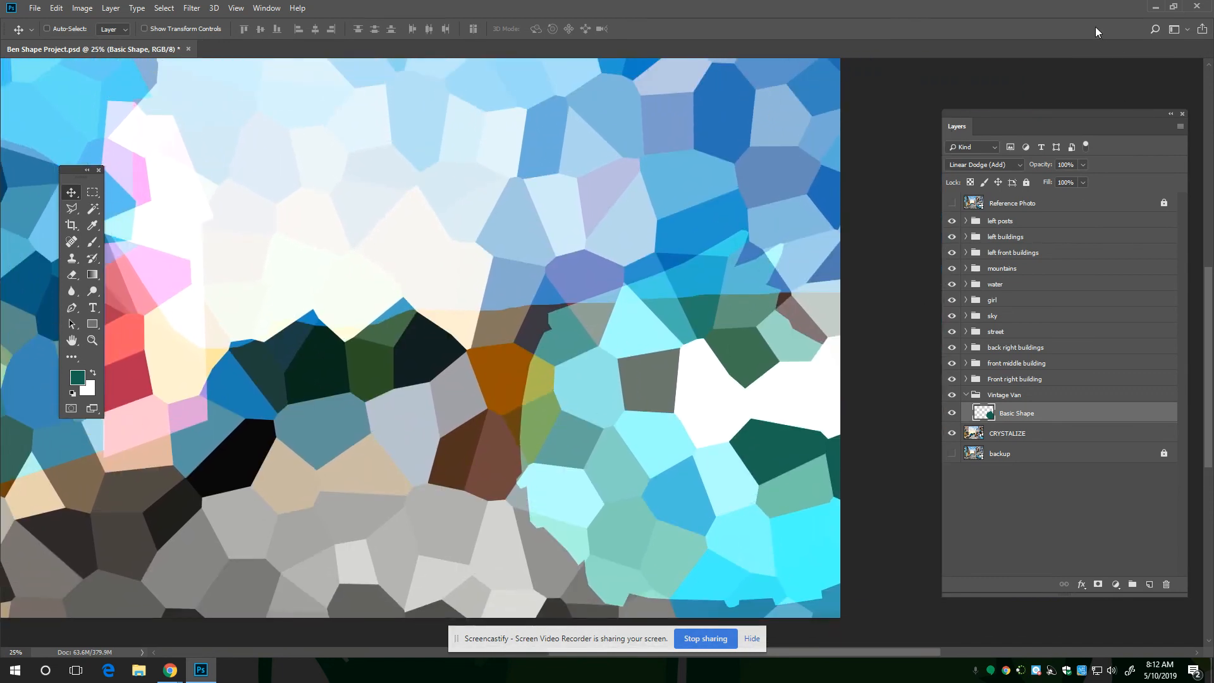
left_click(952, 203)
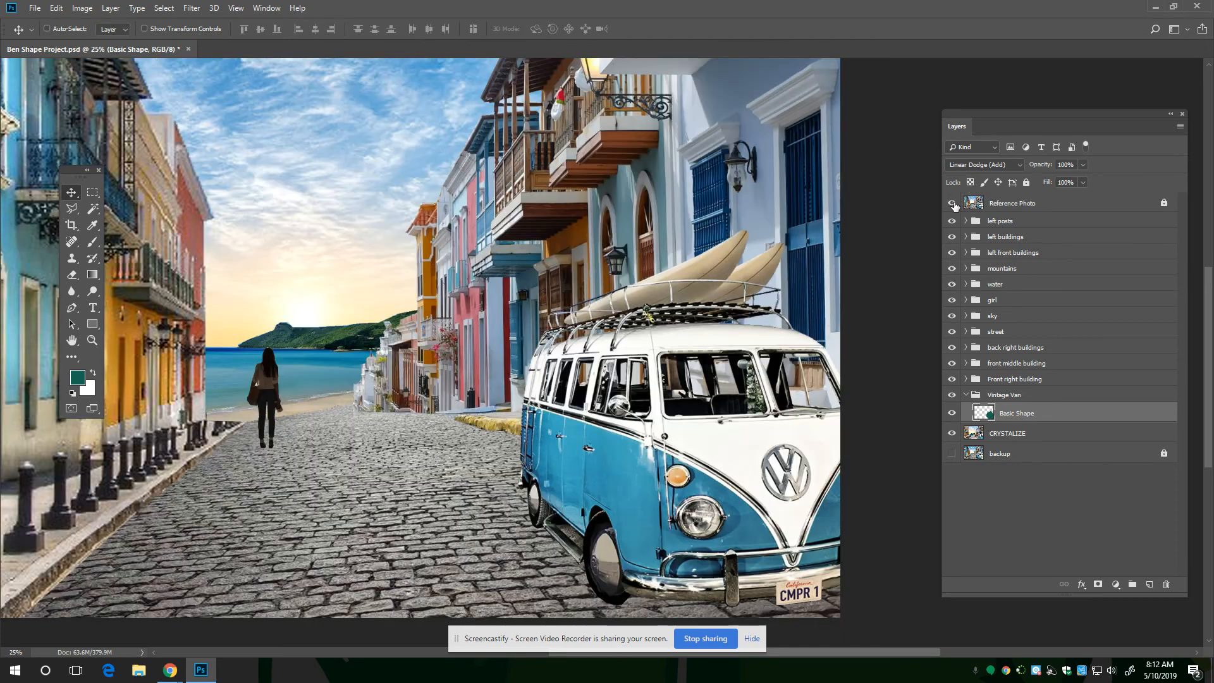
left_click(953, 204)
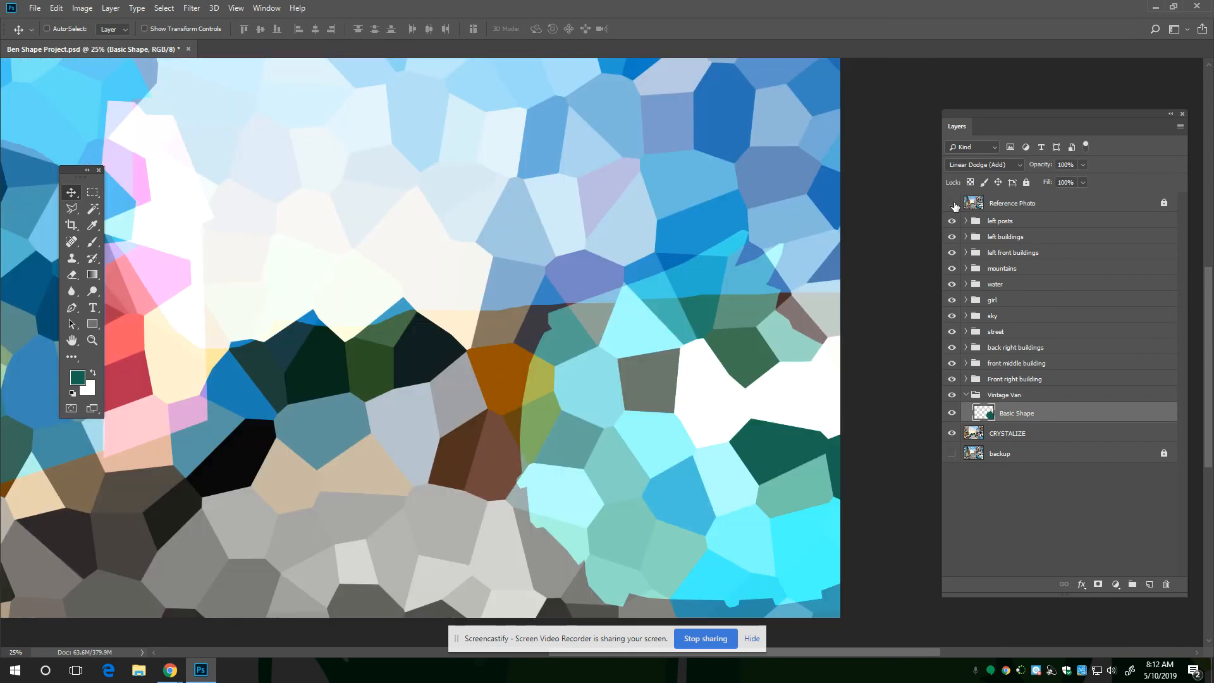
left_click(966, 395)
left_click_drag(382, 487, 512, 456)
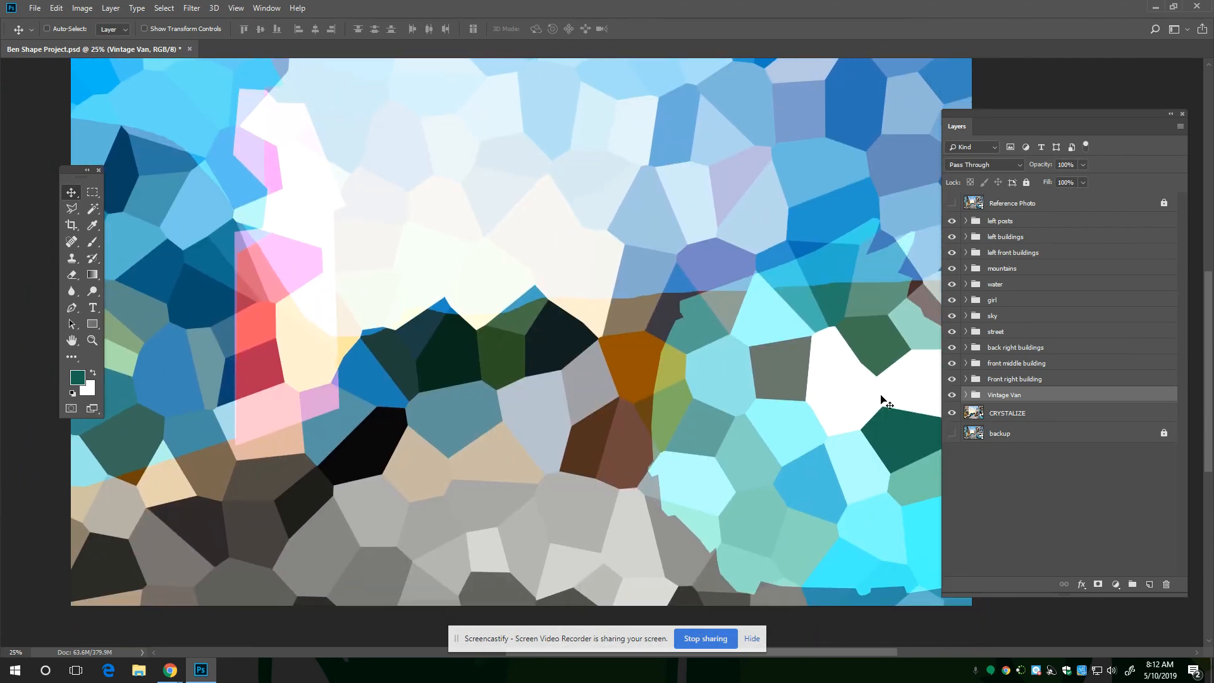
Step: Compare the blended shapes with the Reference Photo layer and check the contents of the water group
left_click(952, 202)
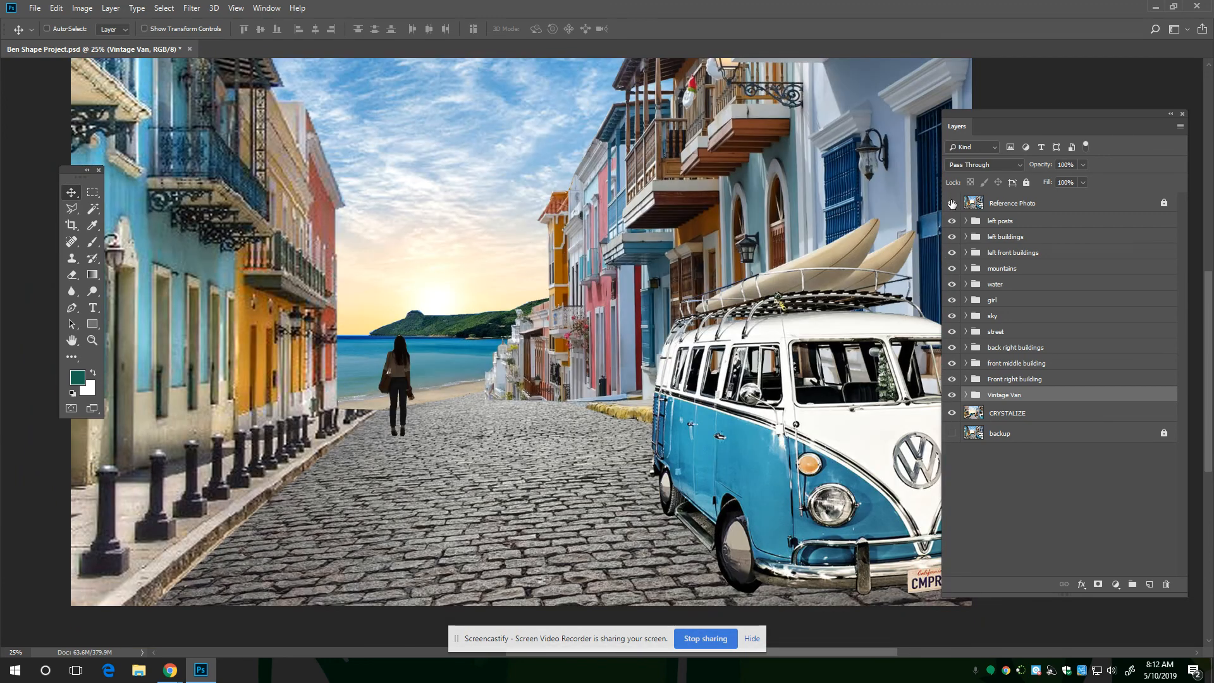
left_click(952, 203)
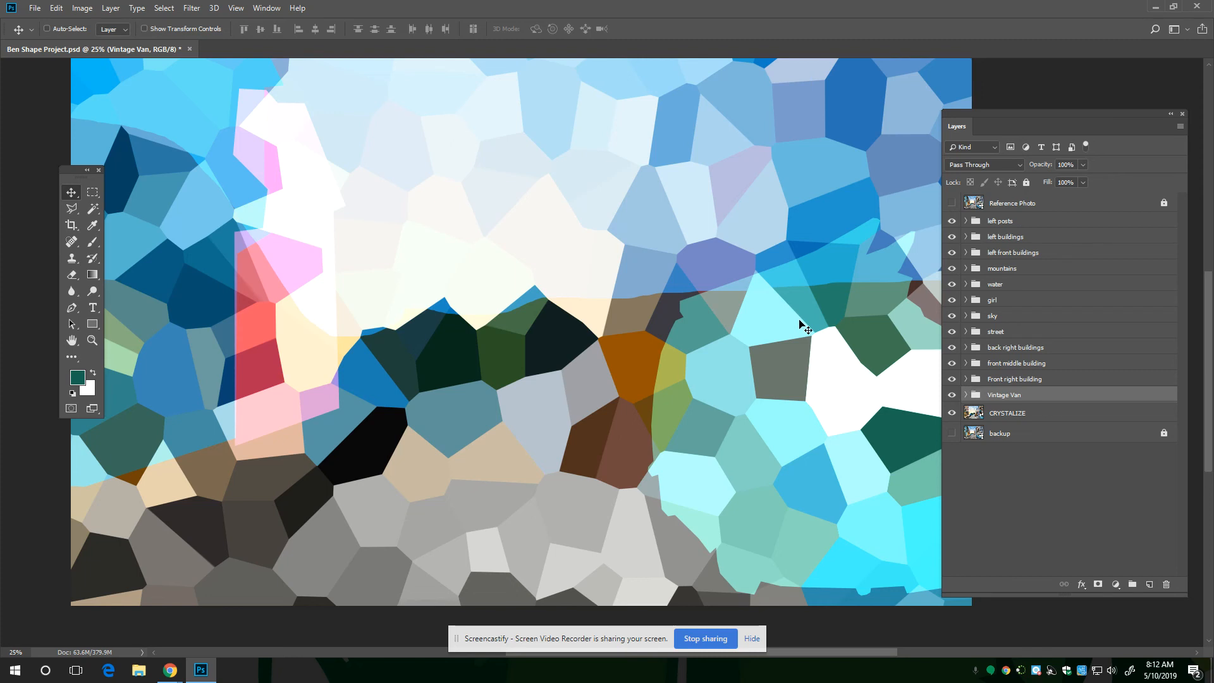
left_click_drag(633, 343, 686, 357)
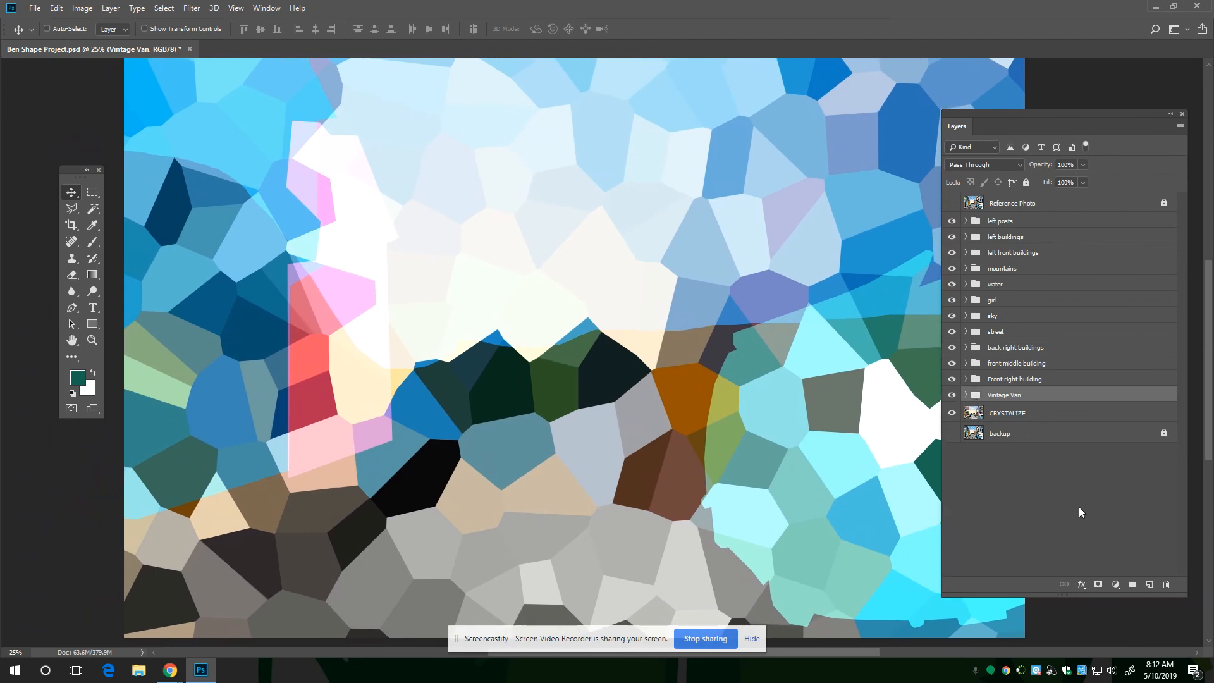
left_click(965, 285)
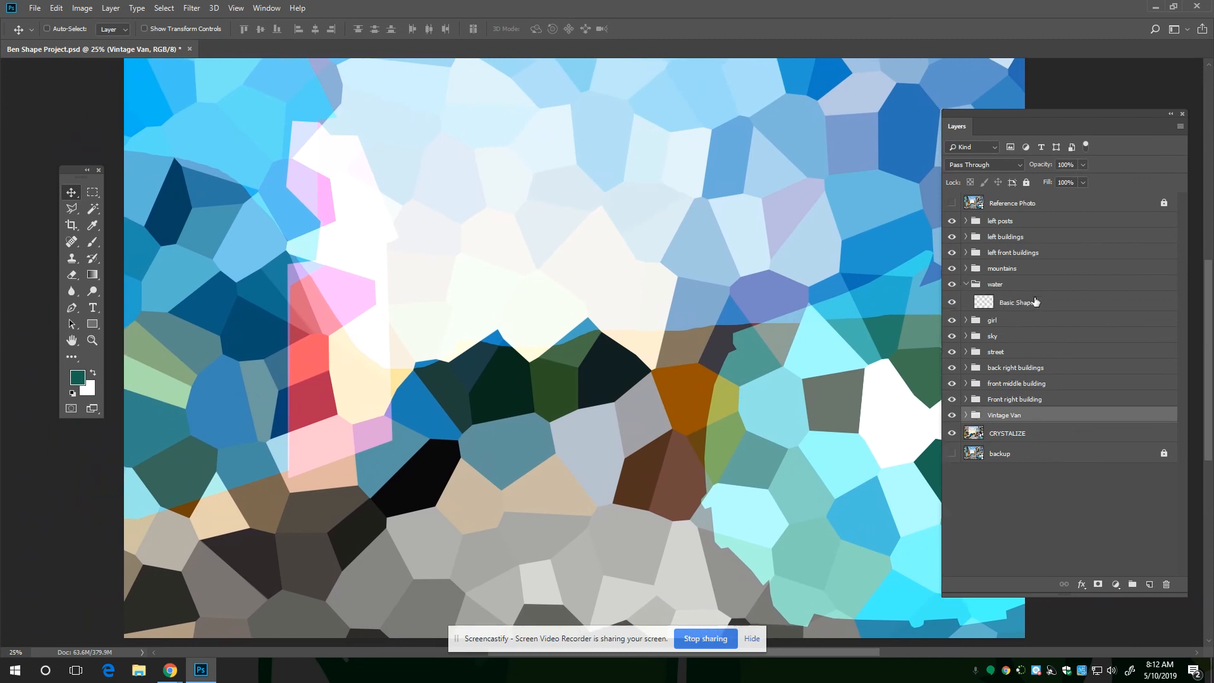
left_click(966, 285)
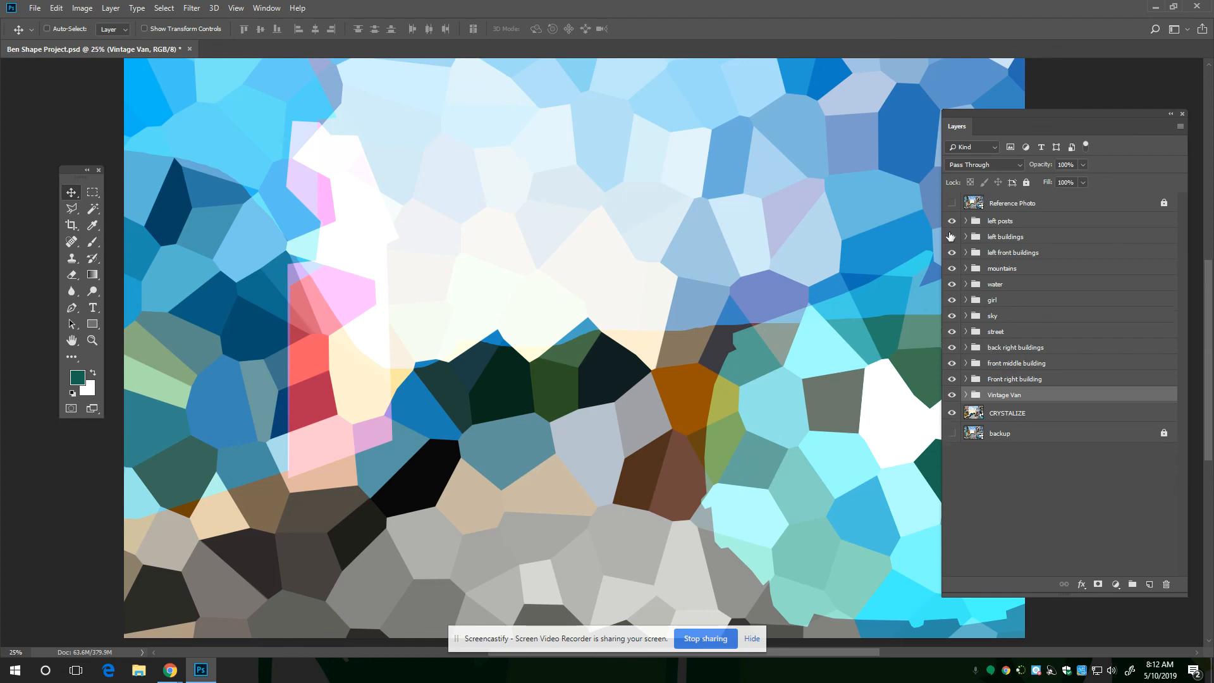
Step: Examine the van in the Reference Photo alongside the Vintage Van group's contents, leaving the group collapsed and the photo hidden
left_click(951, 203)
left_click_drag(759, 515, 471, 457)
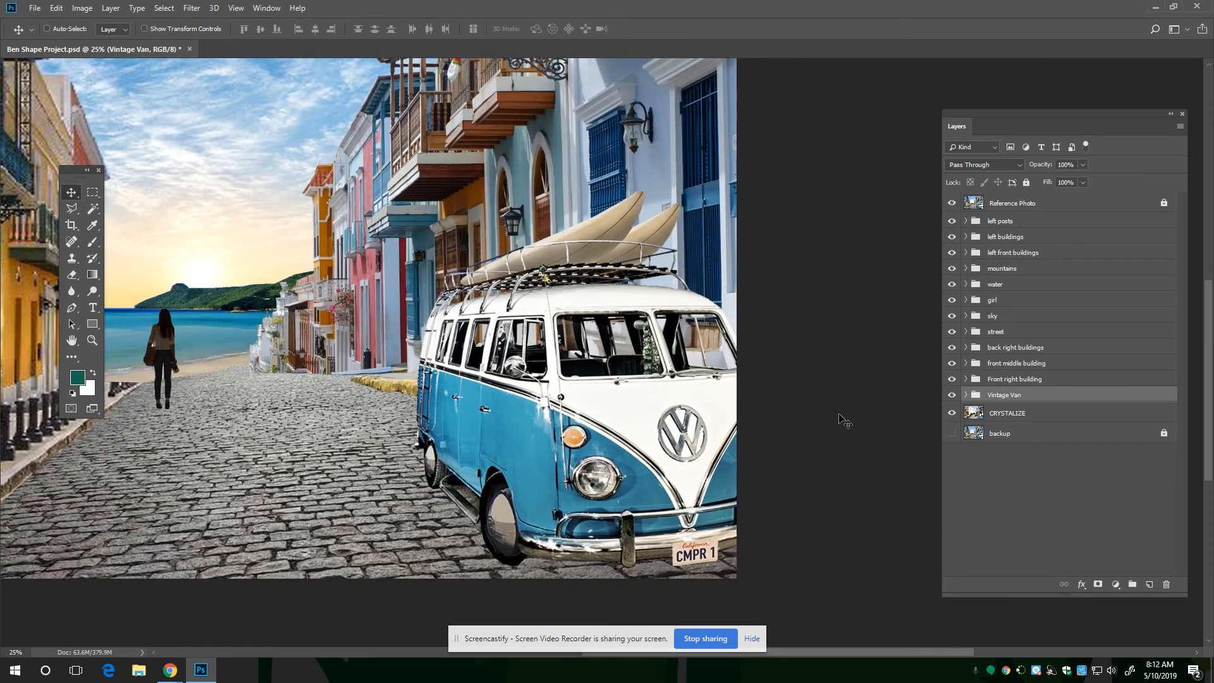
left_click(966, 395)
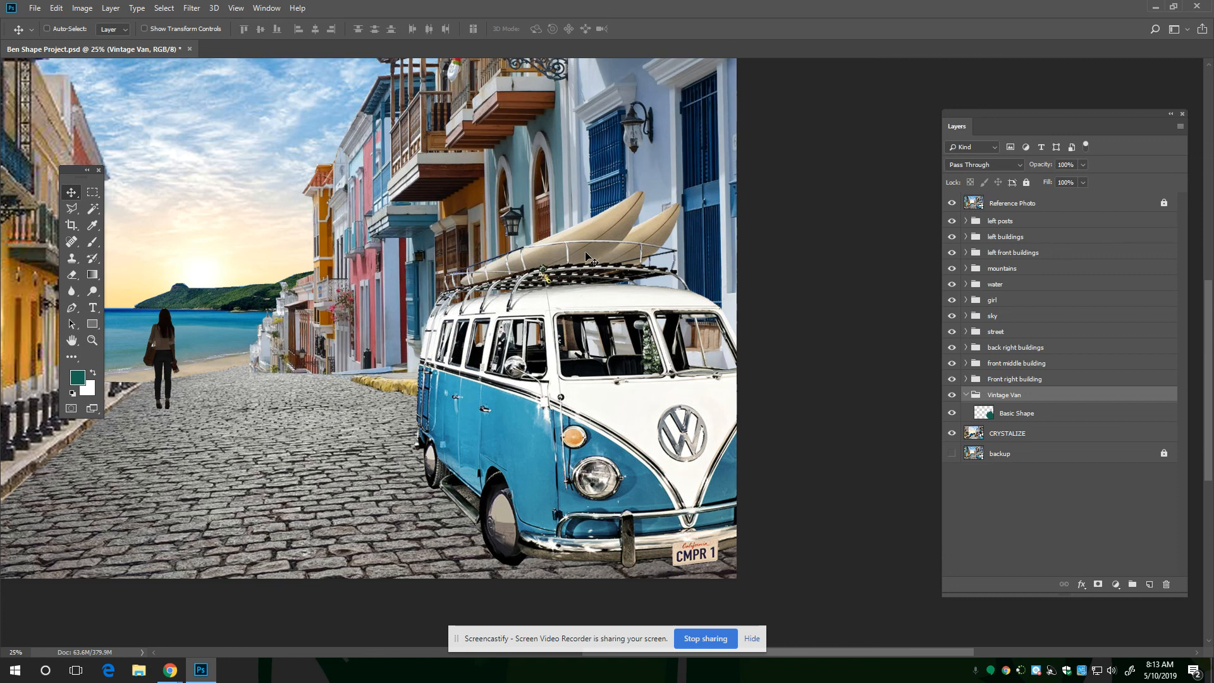
left_click(966, 395)
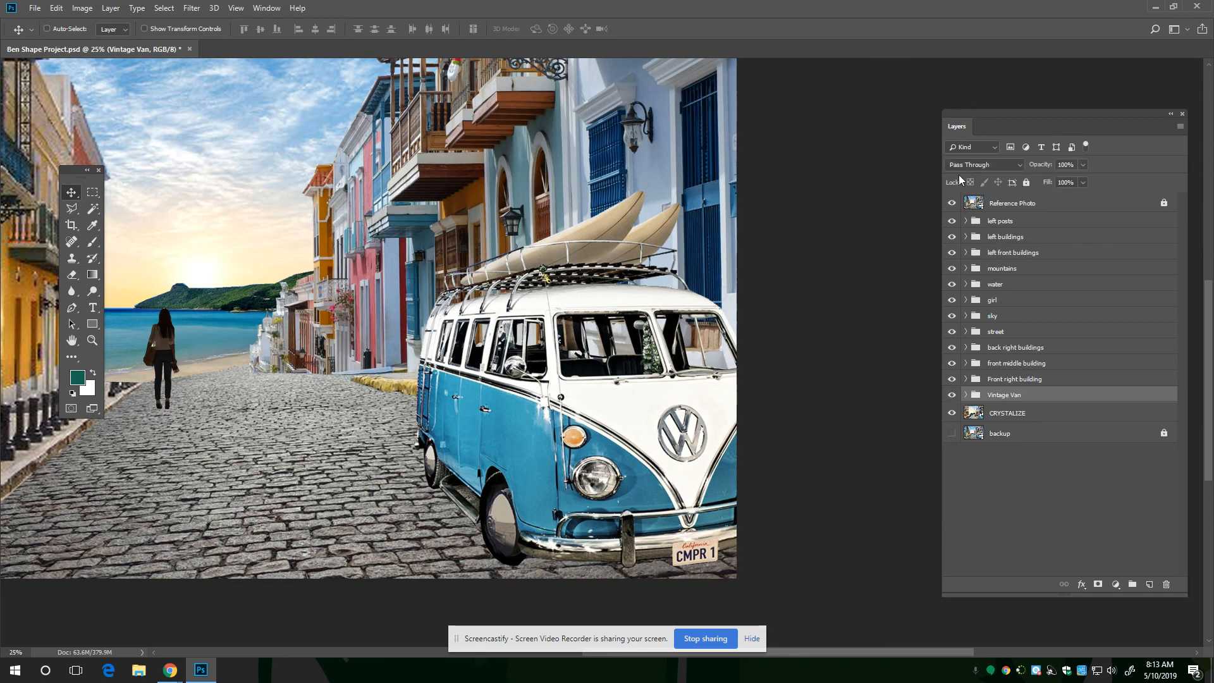
left_click(952, 203)
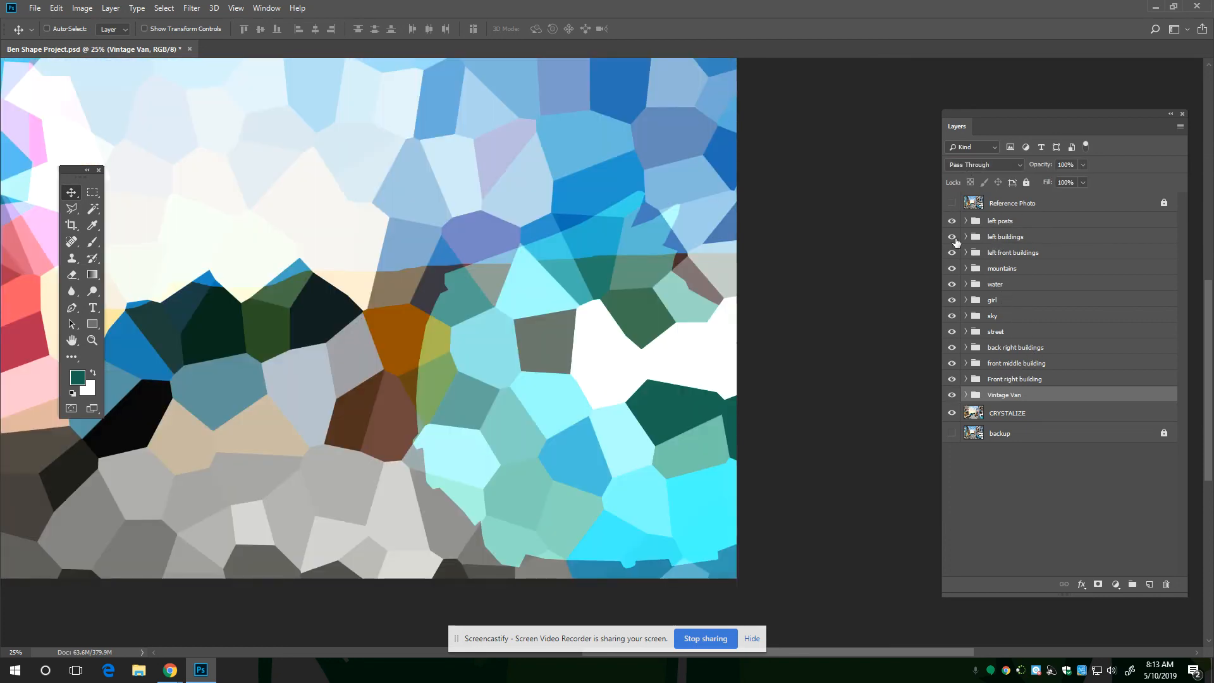
Step: Inspect the contents of the left buildings and Vintage Van groups, including the blending settings of the van's Basic Shape layer
left_click(999, 240)
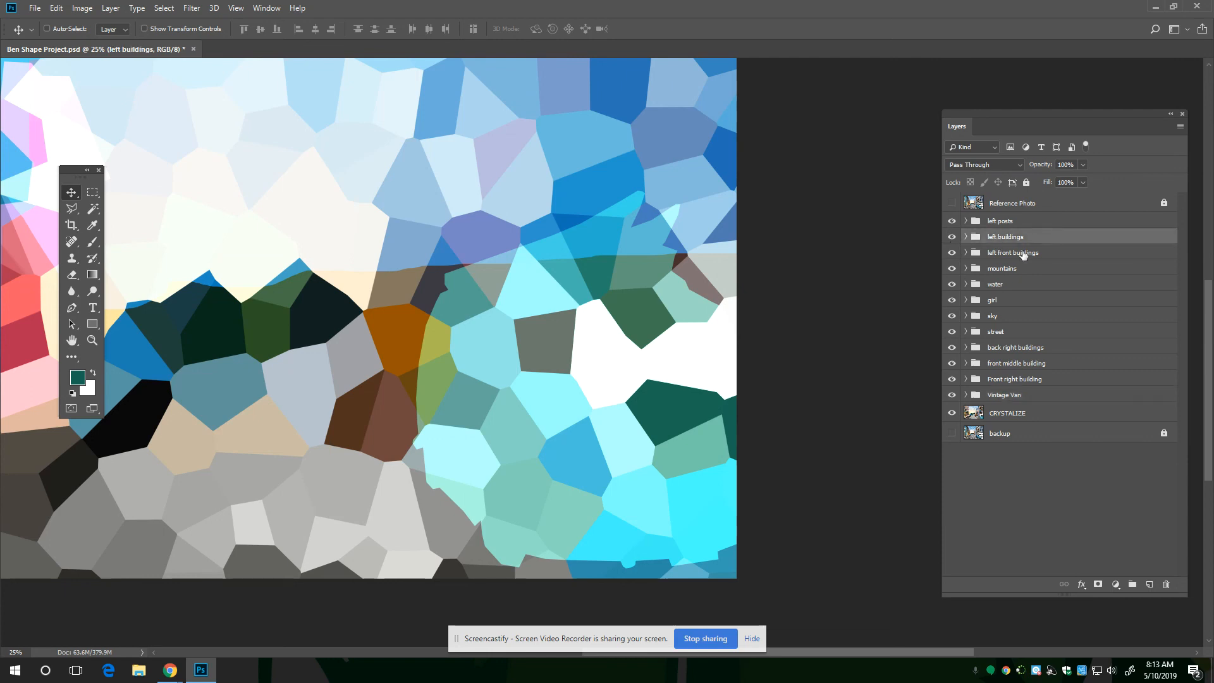
left_click(1023, 254)
left_click(965, 236)
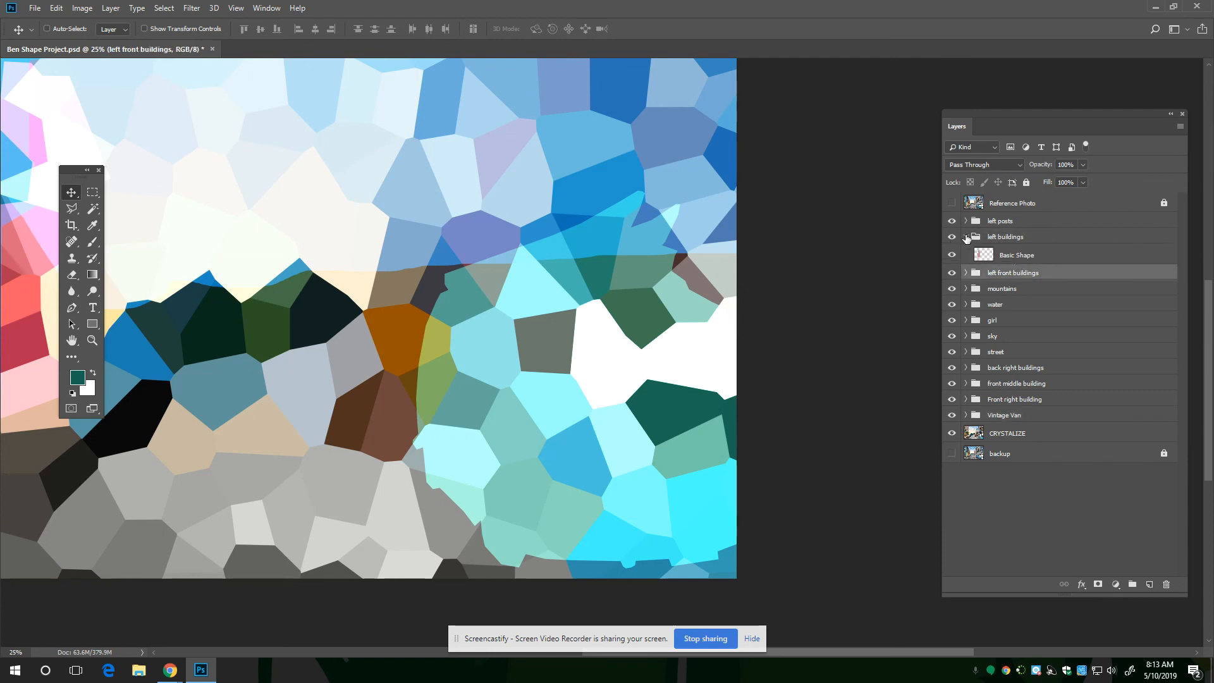
left_click(965, 237)
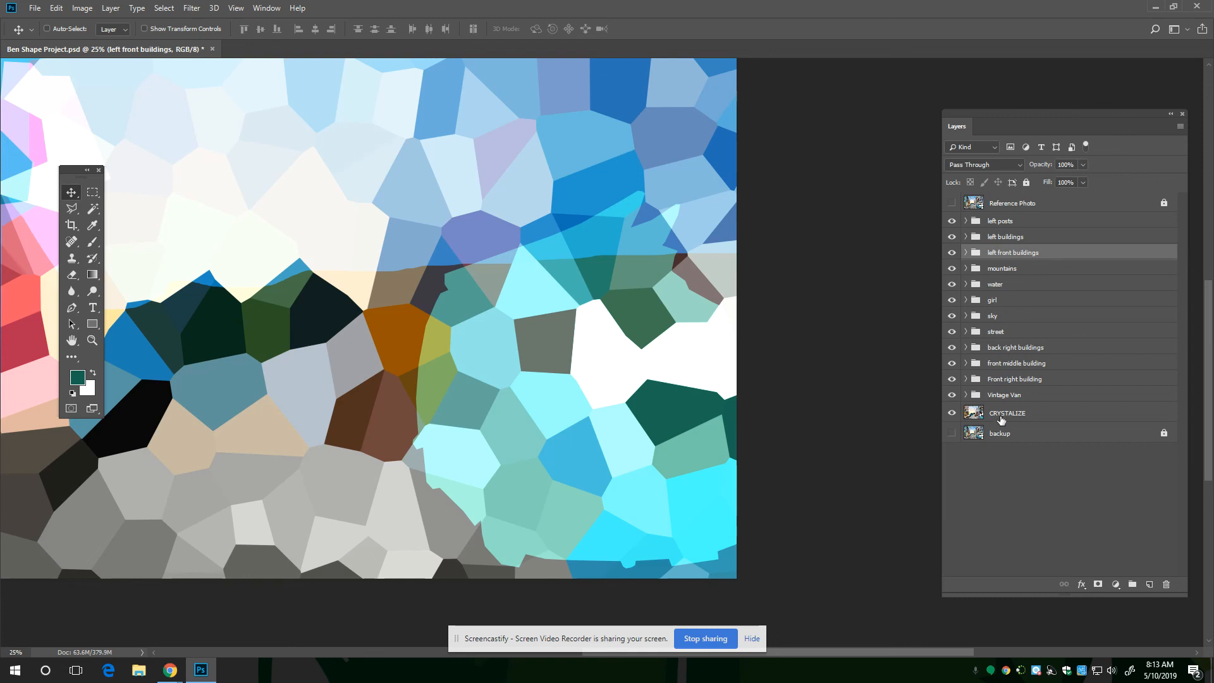
left_click(964, 395)
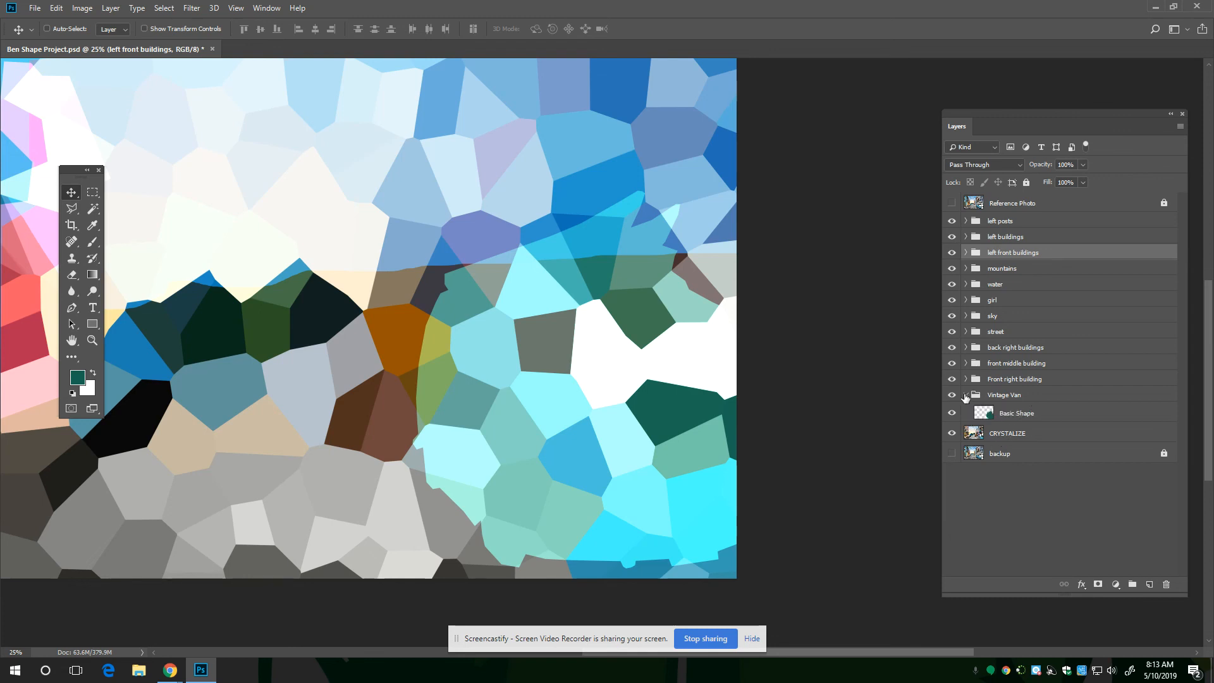
left_click(1028, 416)
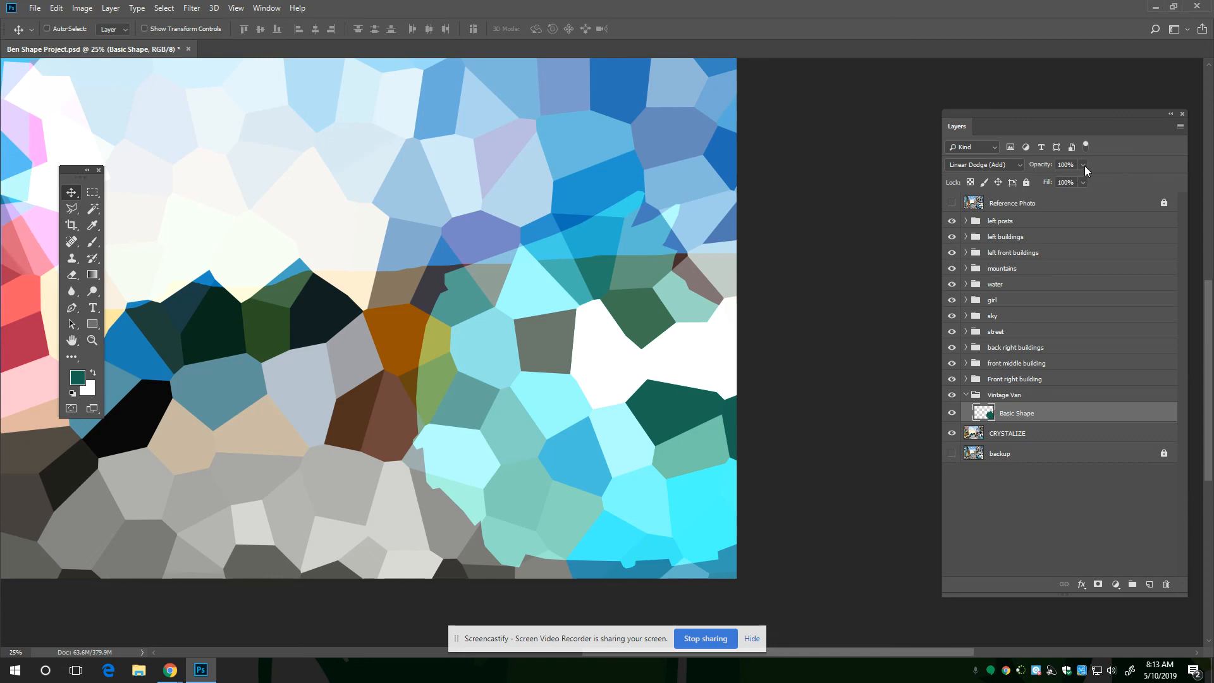
left_click(966, 395)
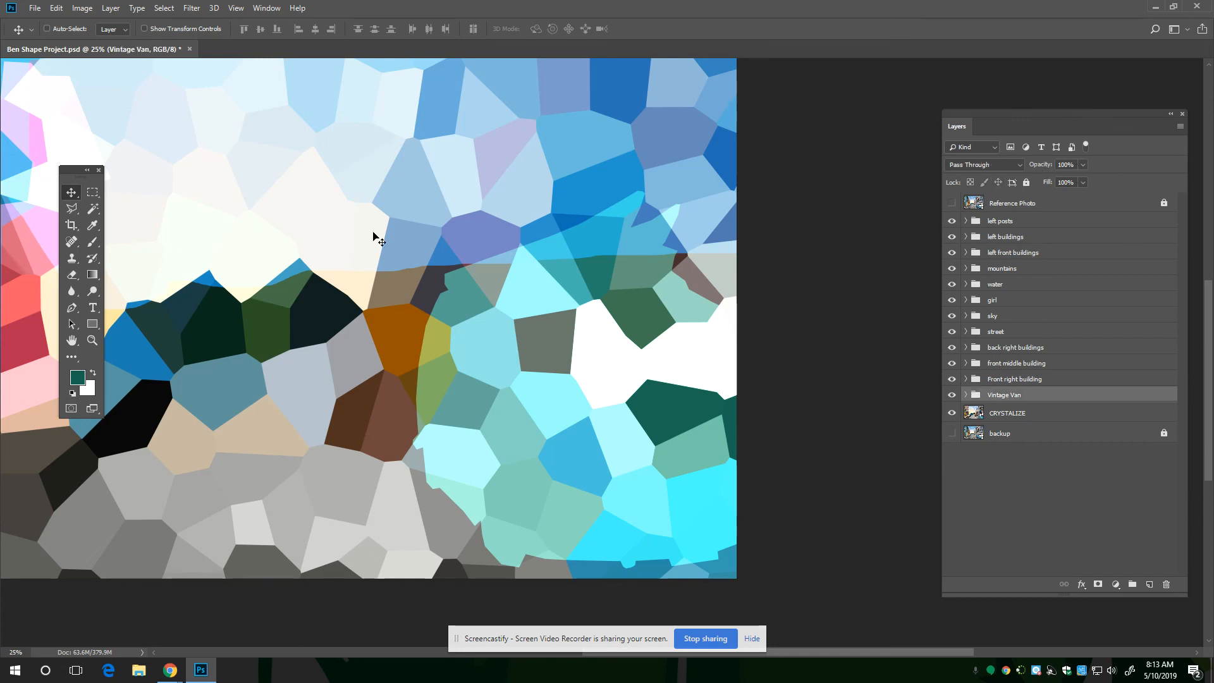
Step: Save the project to the Desktop as a Photoshop file with layers, replacing the existing version
left_click(33, 7)
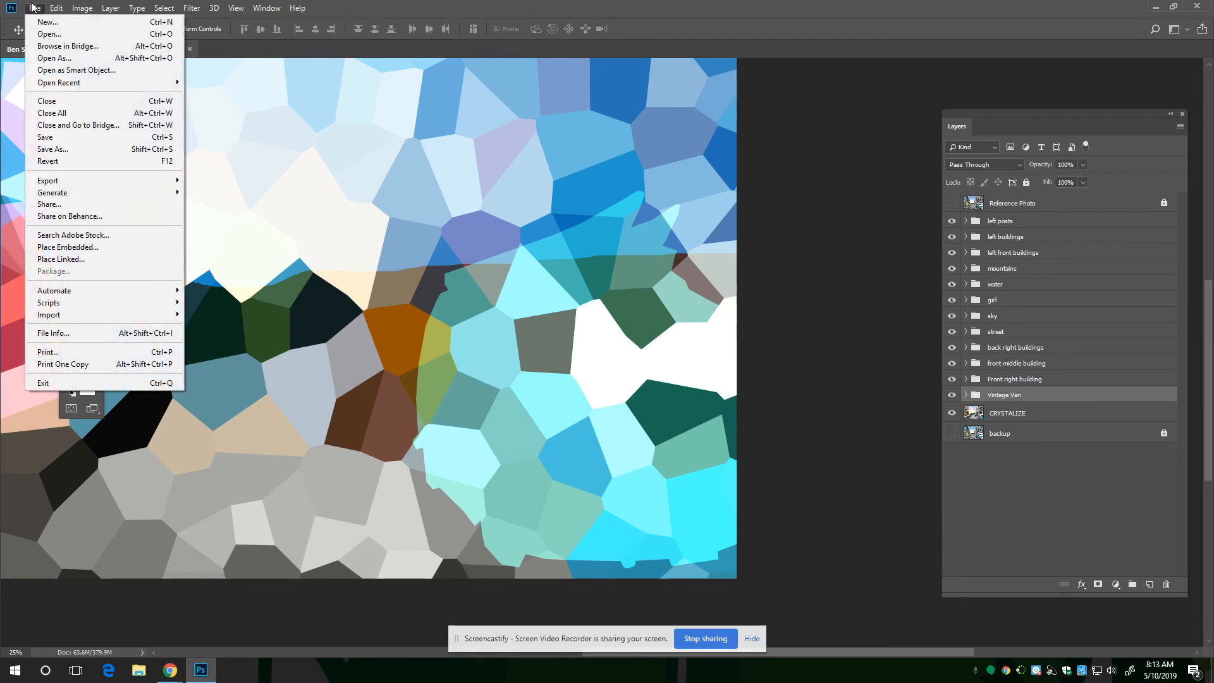
left_click(61, 149)
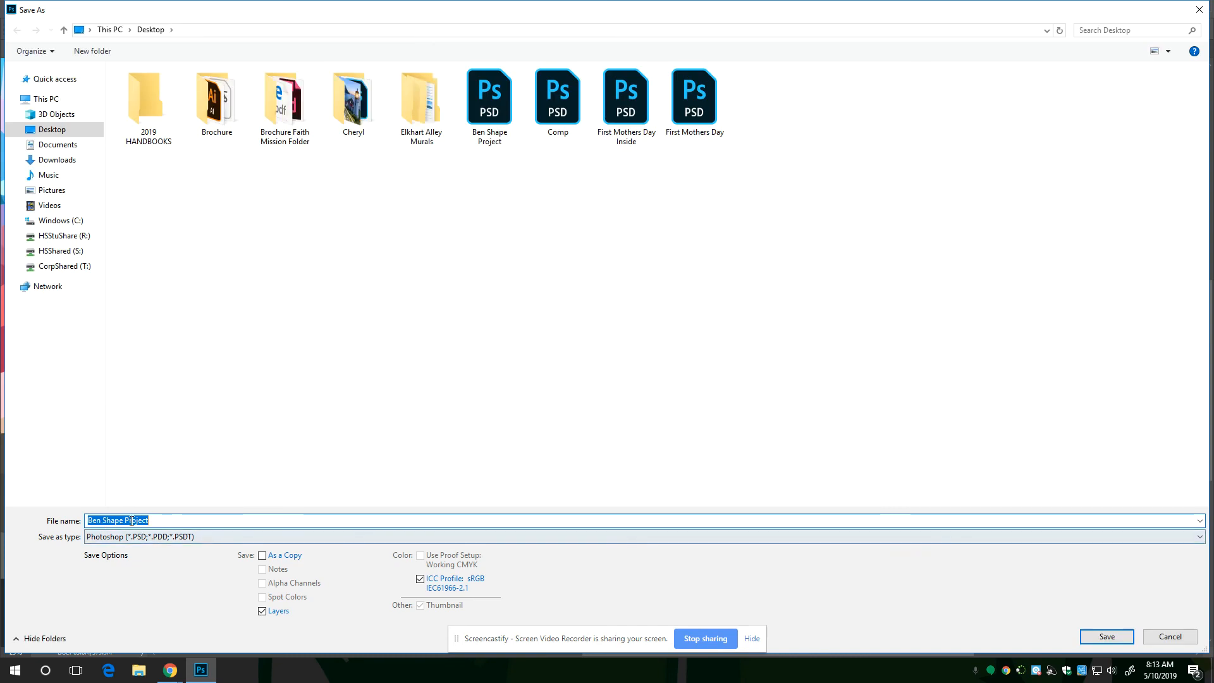
left_click(1106, 639)
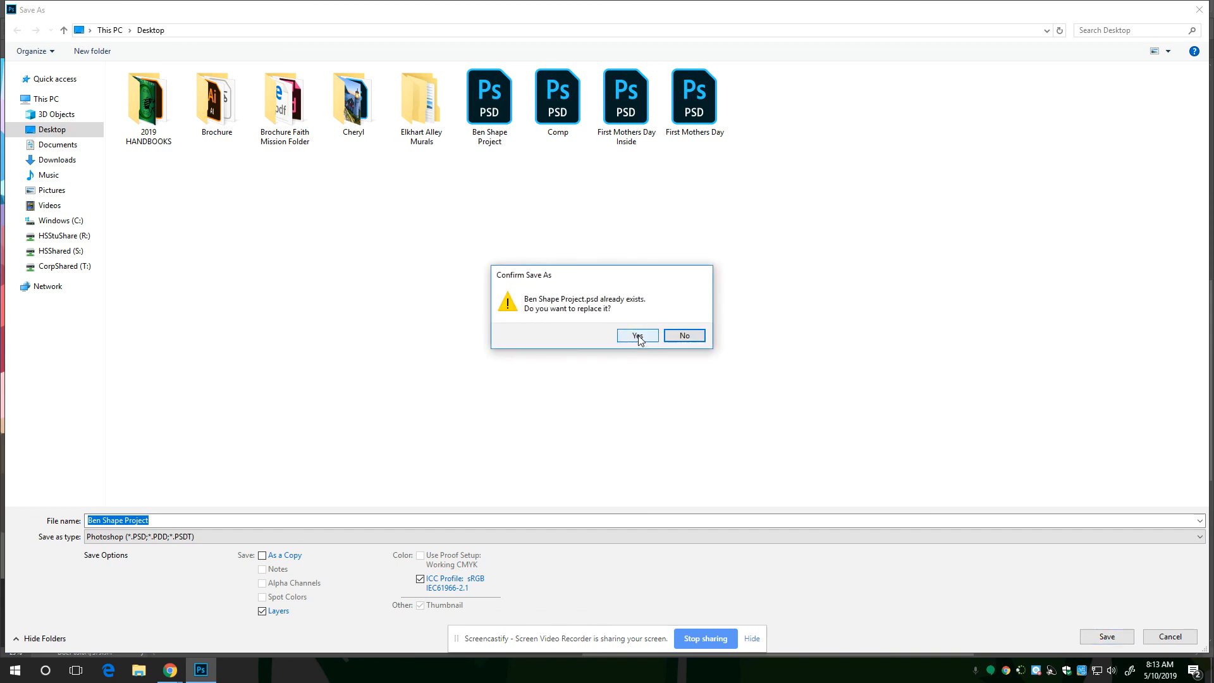
left_click(638, 336)
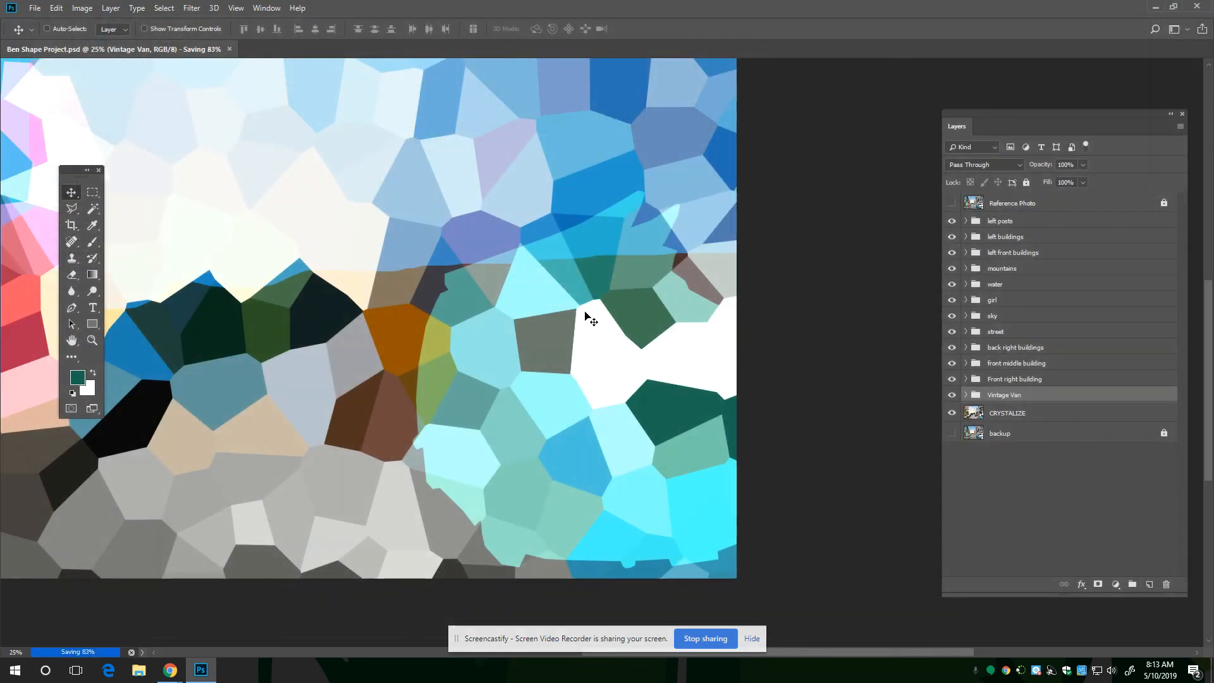